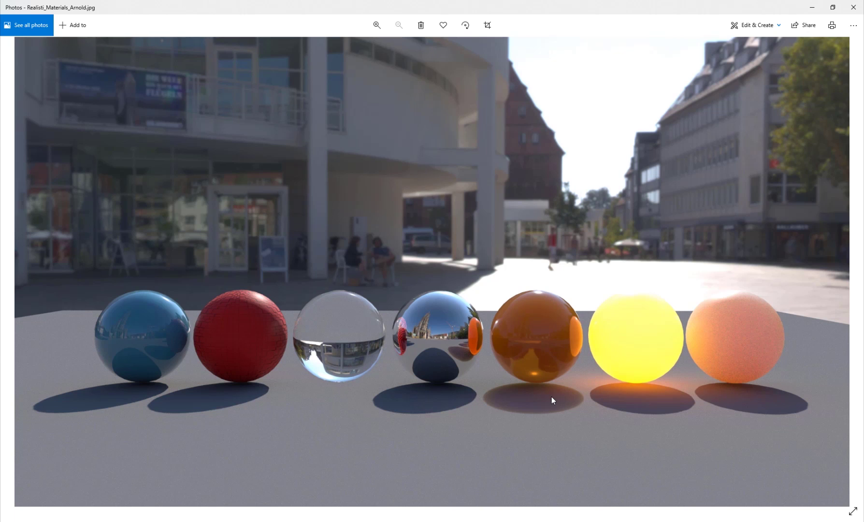
- Switch to Maya and create a polygon ground plane at the origin, scaled to about 31 in X and 48 in Z
double_click(394, 317)
double_click(394, 317)
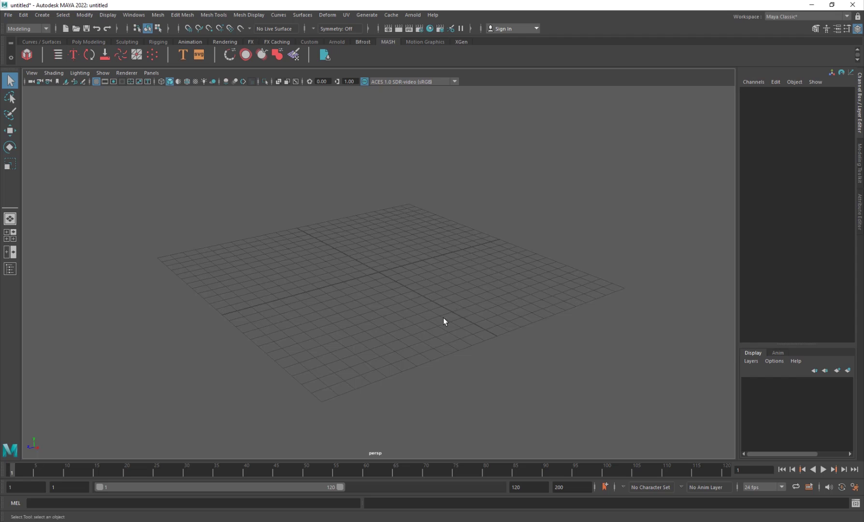
alt+drag(444, 320, 412, 309)
shift+right_drag(434, 240, 260, 199)
key(r)
drag(382, 274, 614, 183)
key(w)
key(r)
drag(351, 284, 318, 304)
drag(406, 285, 415, 289)
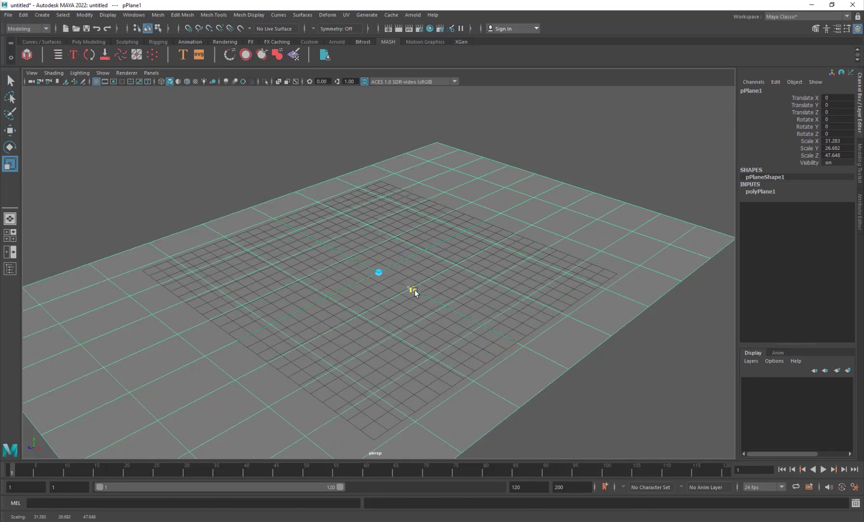
key(w)
click(613, 442)
- Create a polygon sphere at the origin and raise it to about 1.03 in Y so it rests on the plane
alt+drag(613, 441, 353, 350)
shift+right_click(318, 130)
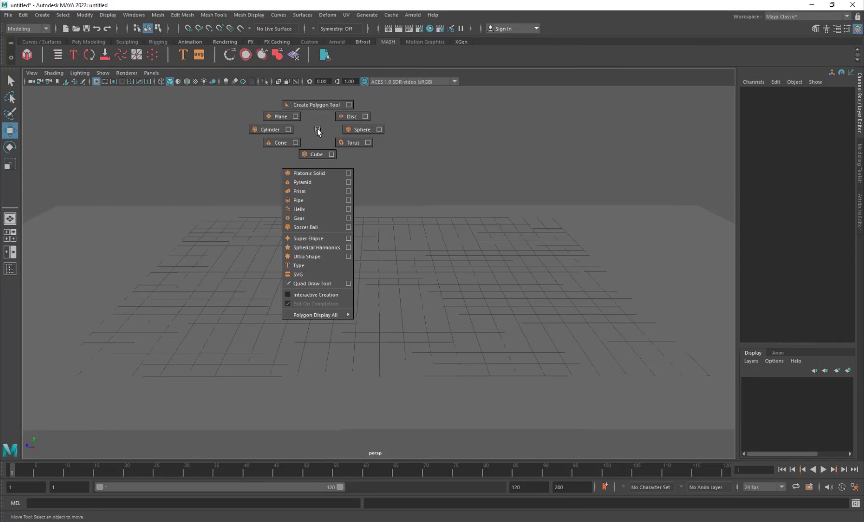
click(360, 131)
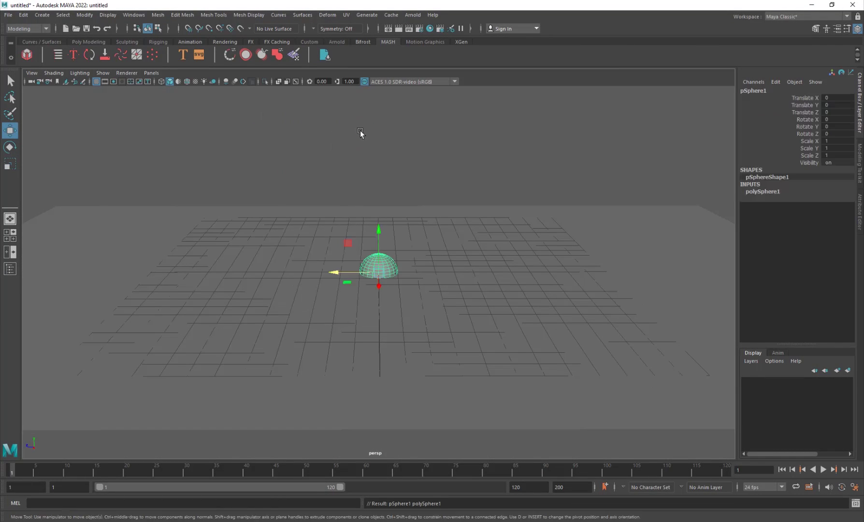
drag(380, 227, 379, 216)
key(f)
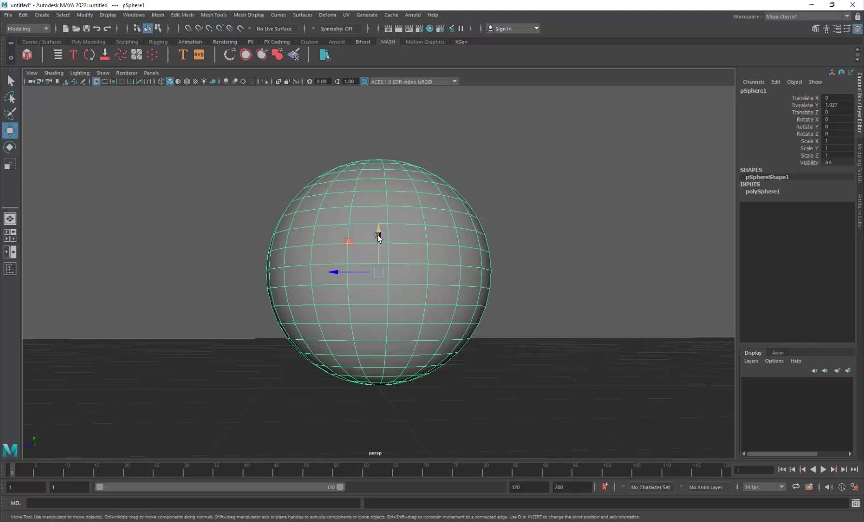
- Set the sphere's axis and height subdivisions both to 40
scroll(372, 290, down, 2)
alt+drag(461, 218, 463, 249)
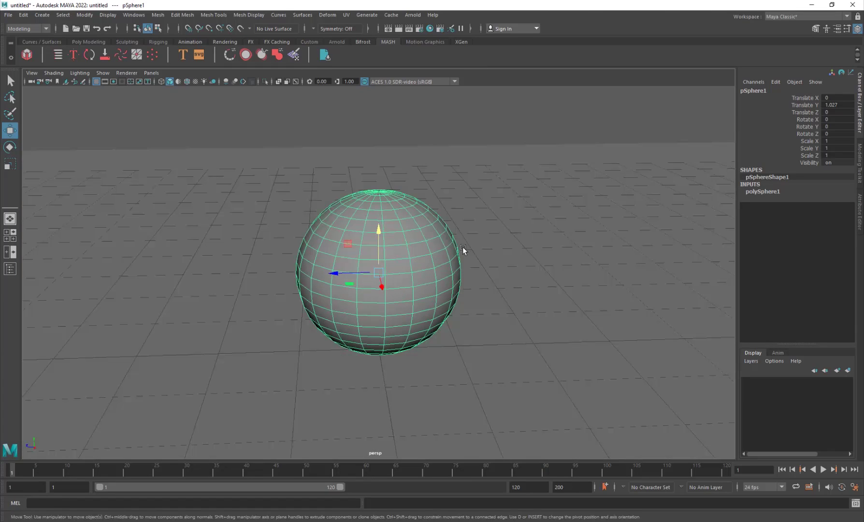
click(766, 193)
drag(793, 208, 793, 213)
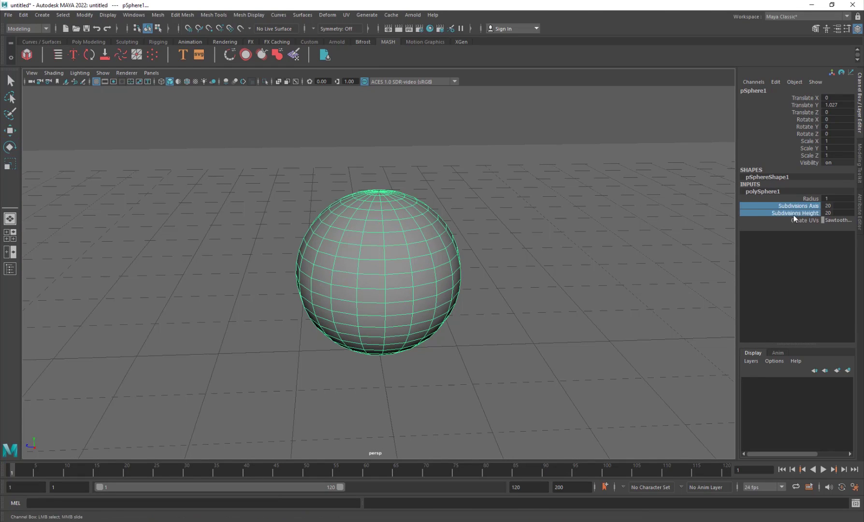
scroll(494, 209, down, 2)
middle_drag(497, 208, 584, 211)
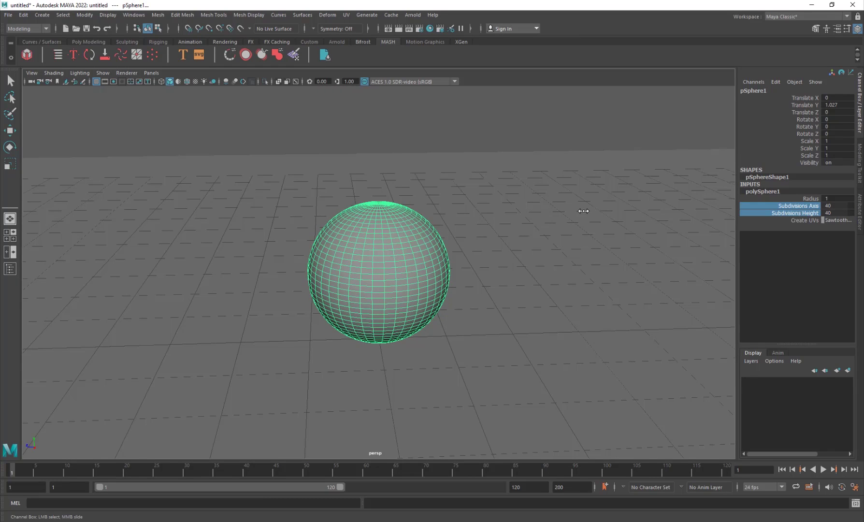
click(422, 135)
- Duplicate the sphere repeatedly along Z at about 2.19-unit spacing to form a row of nine spheres
key(w)
scroll(420, 142, down, 3)
click(395, 259)
alt+drag(395, 260, 342, 298)
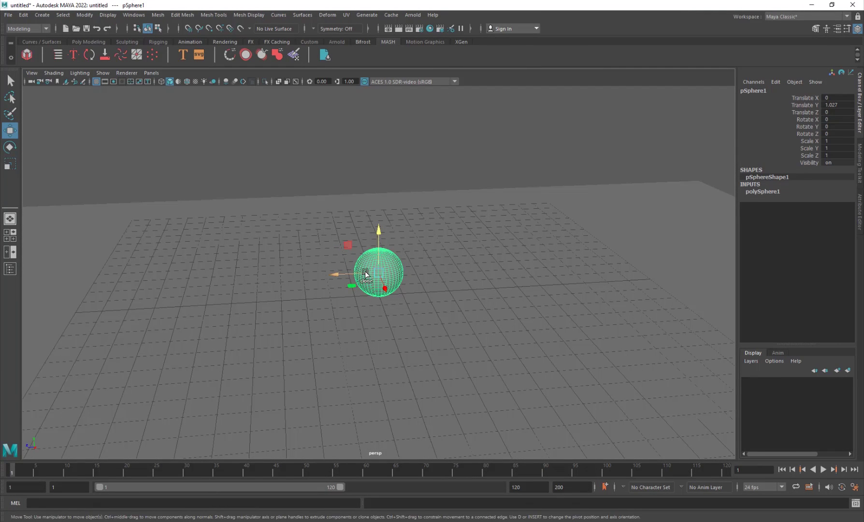
shift+drag(366, 275, 311, 283)
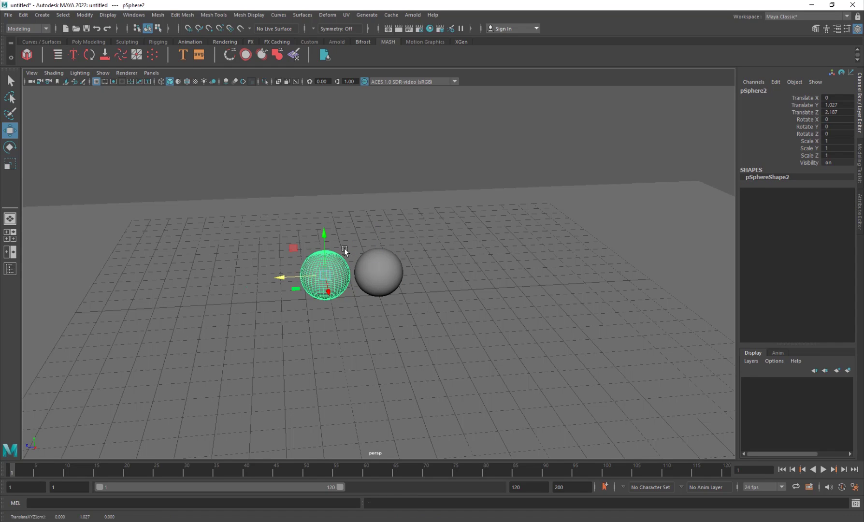
key(shift+d)
key(shift+d)
key(shift+d)
key(shift+d)
key(shift+d)
alt+middle_drag(215, 237, 330, 229)
key(shift+d)
alt+middle_drag(147, 294, 278, 294)
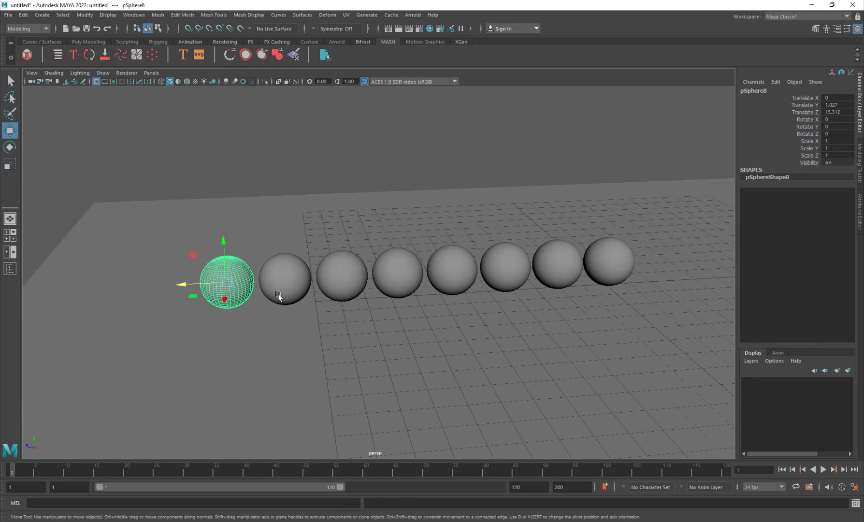
key(shift+d)
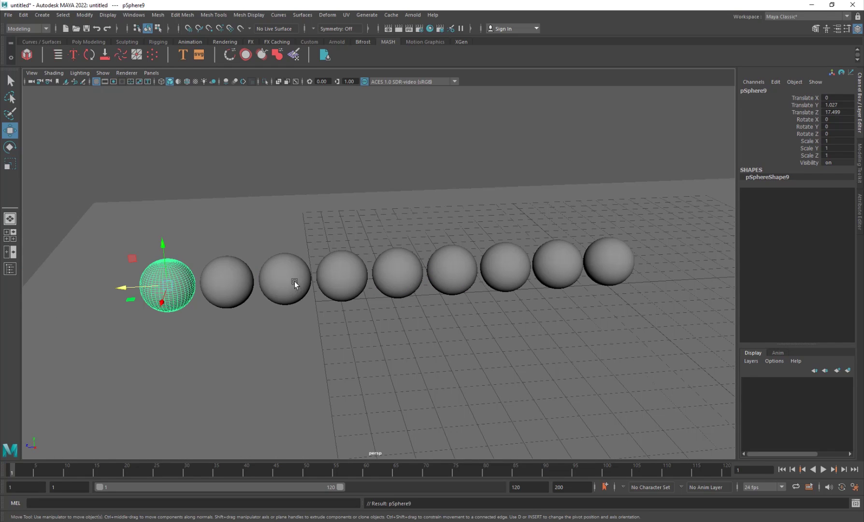
- Delete the sphere at each end of the row, leaving seven
key(Delete)
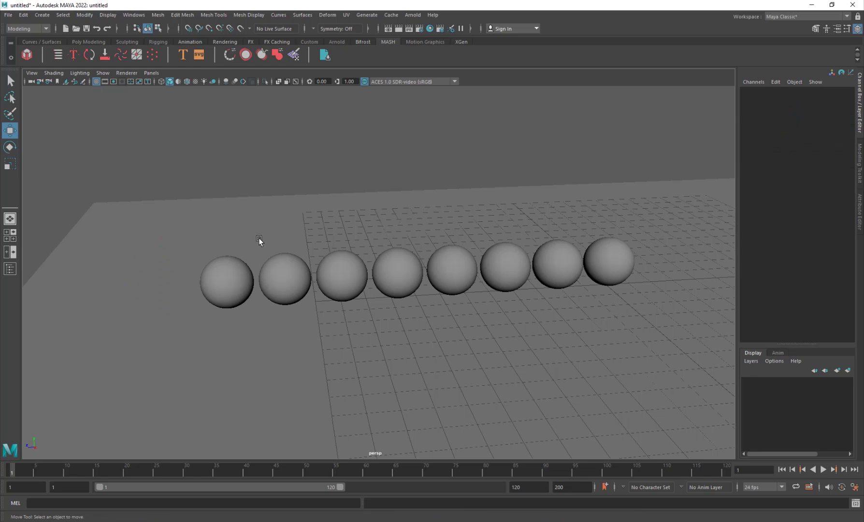
click(622, 269)
key(Delete)
- Move all seven spheres together along Z so the row sits near the middle of the ground plane
alt+drag(306, 248, 293, 287)
drag(184, 190, 600, 261)
alt+middle_drag(571, 282, 327, 376)
drag(101, 303, 305, 316)
scroll(414, 365, down, 5)
alt+drag(418, 366, 376, 315)
click(450, 139)
- Frame the perspective view head-on around the middle sphere, with all seven spheres spanning the lower half of the shot
click(457, 280)
key(f)
scroll(376, 315, down, 5)
alt+drag(361, 368, 371, 324)
scroll(371, 325, down, 3)
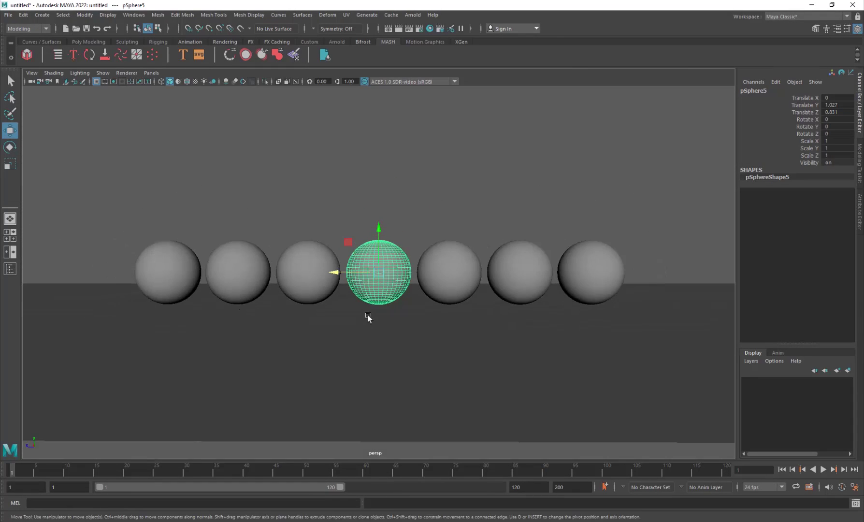
alt+middle_drag(368, 315, 369, 338)
scroll(368, 339, up, 1)
scroll(382, 334, up, 1)
scroll(383, 332, up, 2)
scroll(383, 332, down, 2)
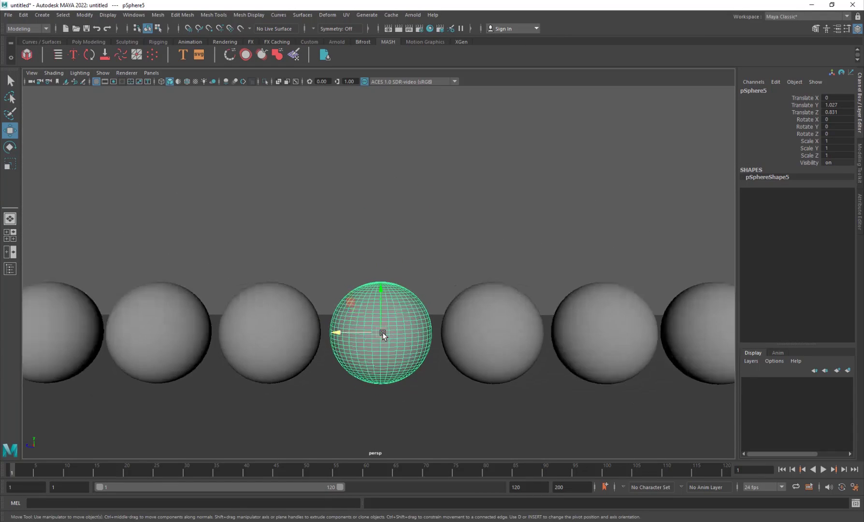
alt+drag(359, 355, 356, 372)
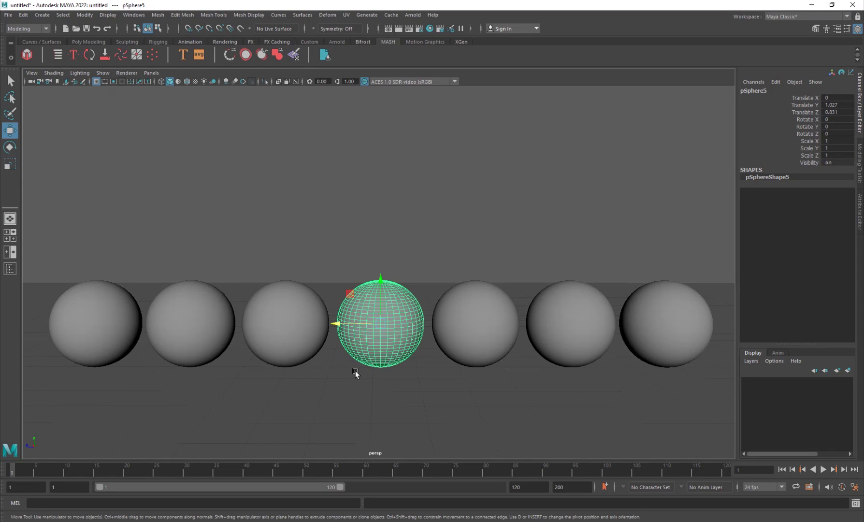
click(349, 235)
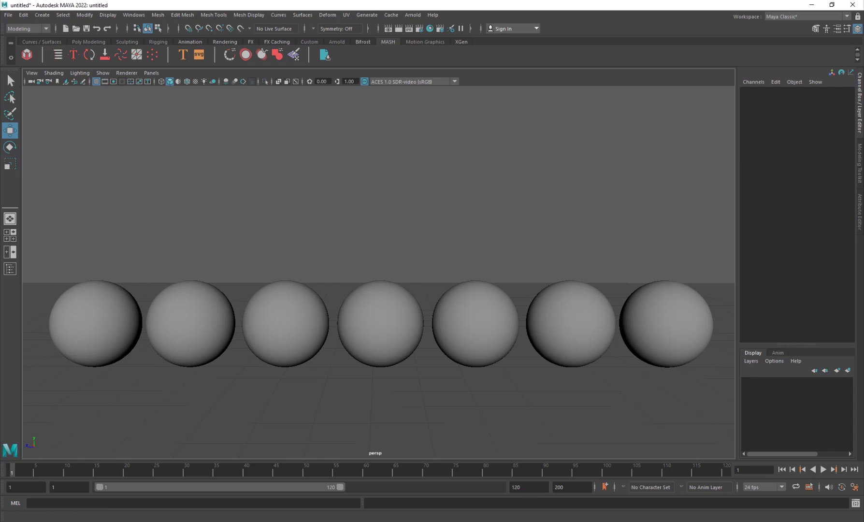
- Switch to the Photos window to examine the reference render of the seven materials, and return to Maya
key(alt+Tab)
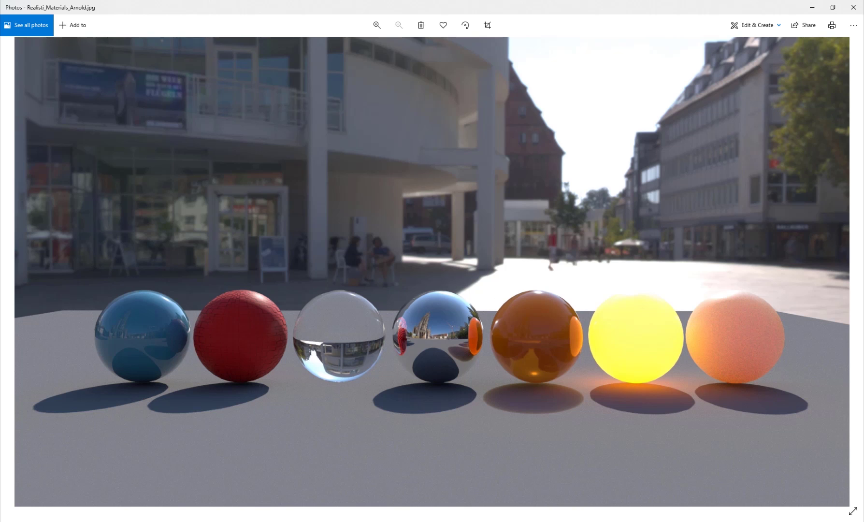
key(alt+Tab)
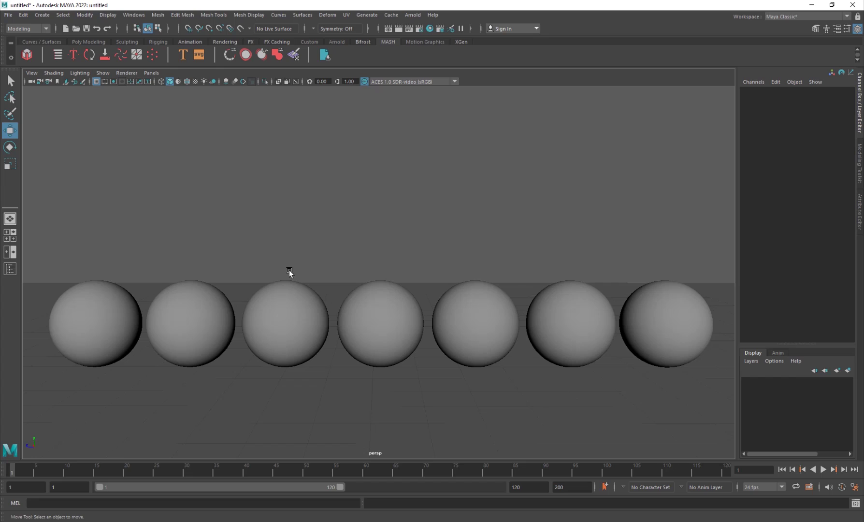
- Switch to the browser and look through the HDRI Haven catalogue of environment maps
key(alt+Tab)
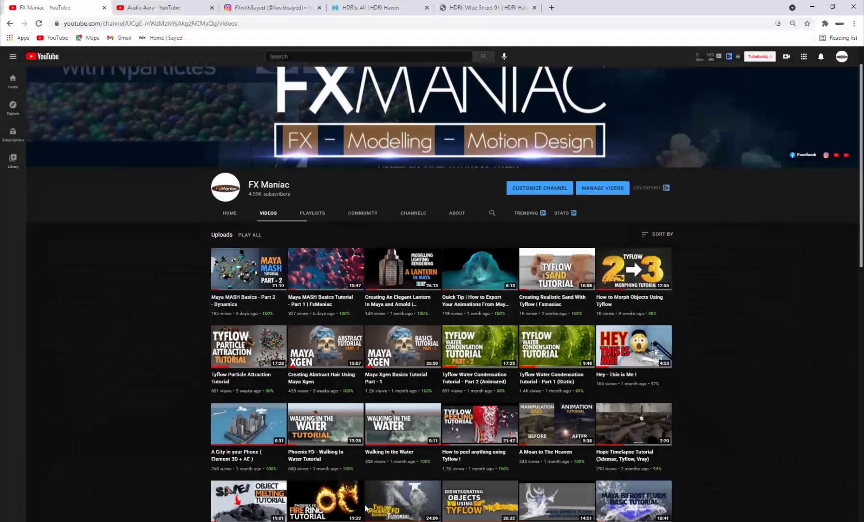
click(371, 3)
scroll(476, 338, down, 3)
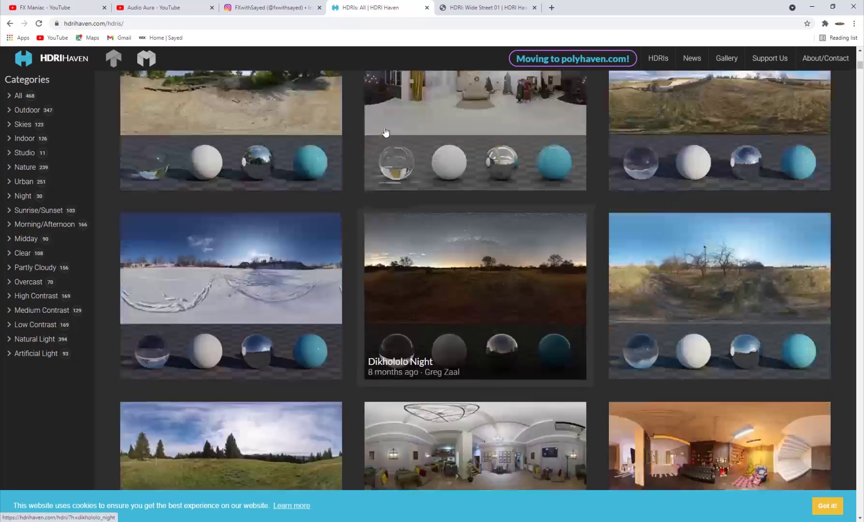
scroll(381, 224, down, 10)
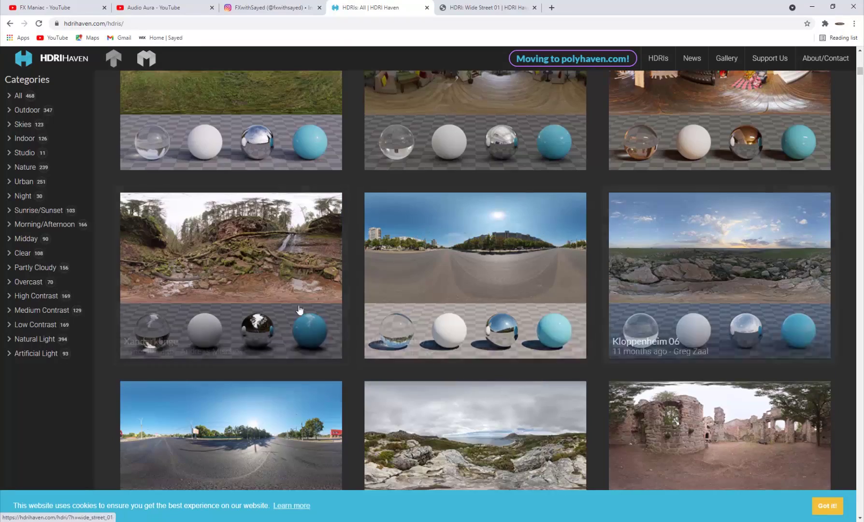
scroll(405, 255, down, 4)
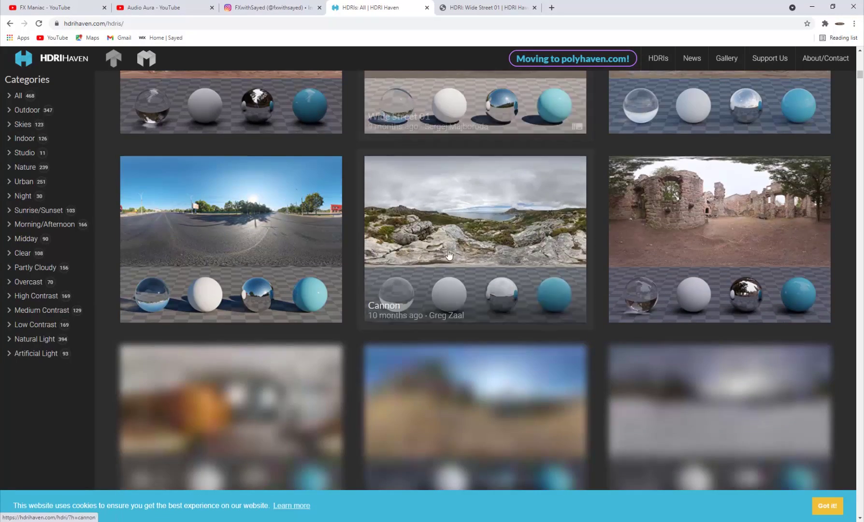
scroll(448, 257, down, 5)
- Examine the Wide Street 01 HDRI page and its download resolutions
key(ctrl+Tab)
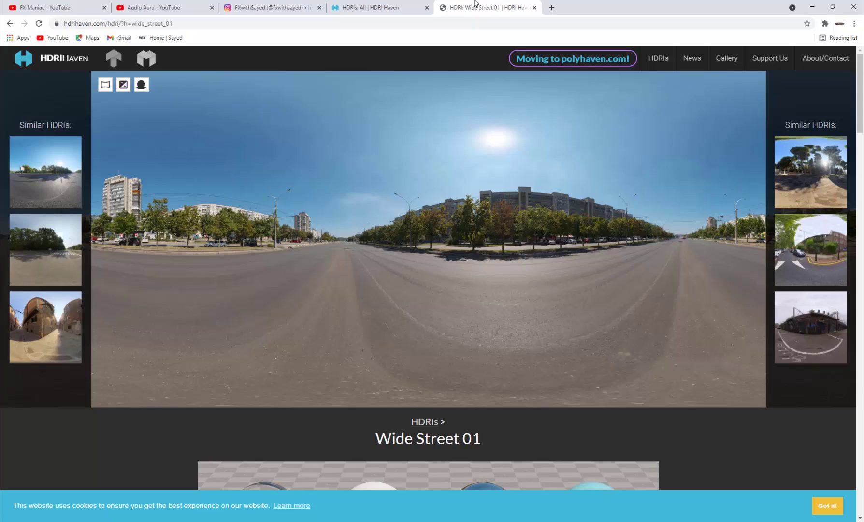
scroll(338, 216, down, 7)
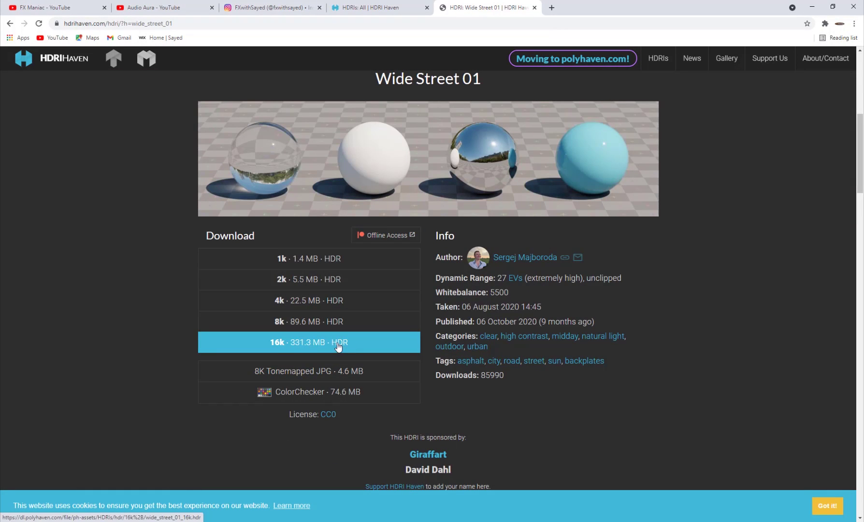
scroll(372, 340, up, 7)
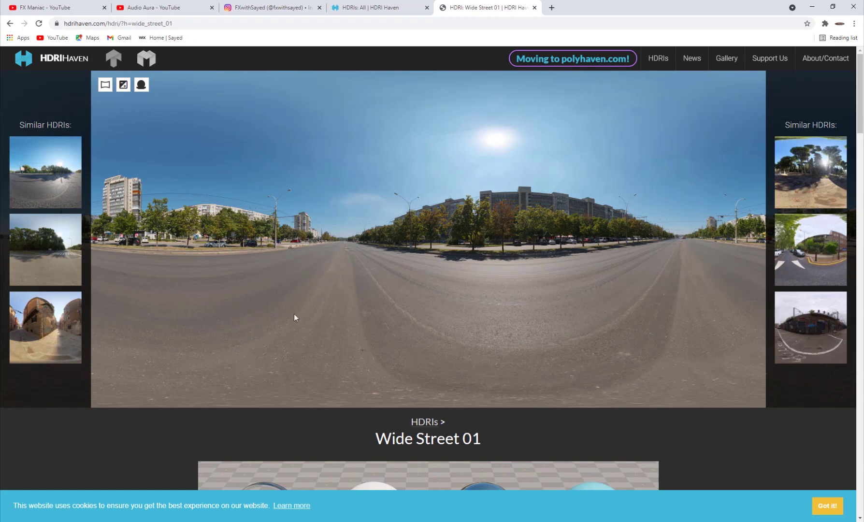
- Look through the uploaded videos on the Audio Aura YouTube channel
key(ctrl+2)
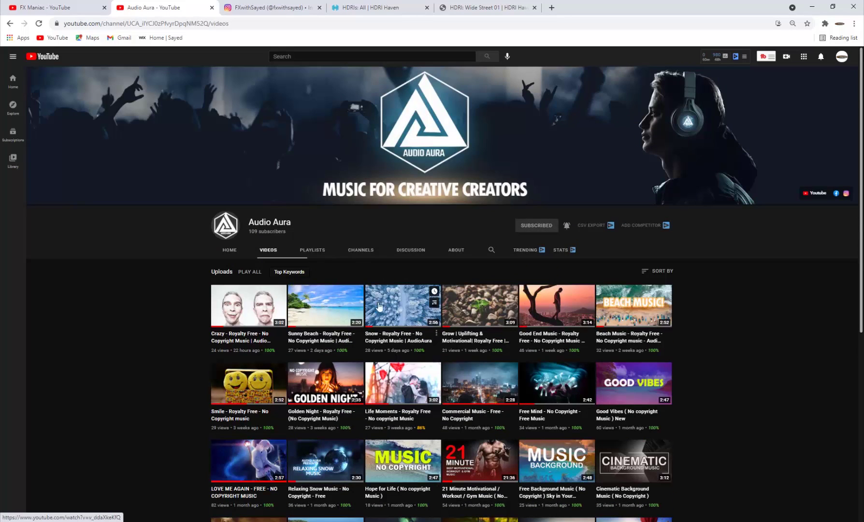
scroll(493, 314, down, 3)
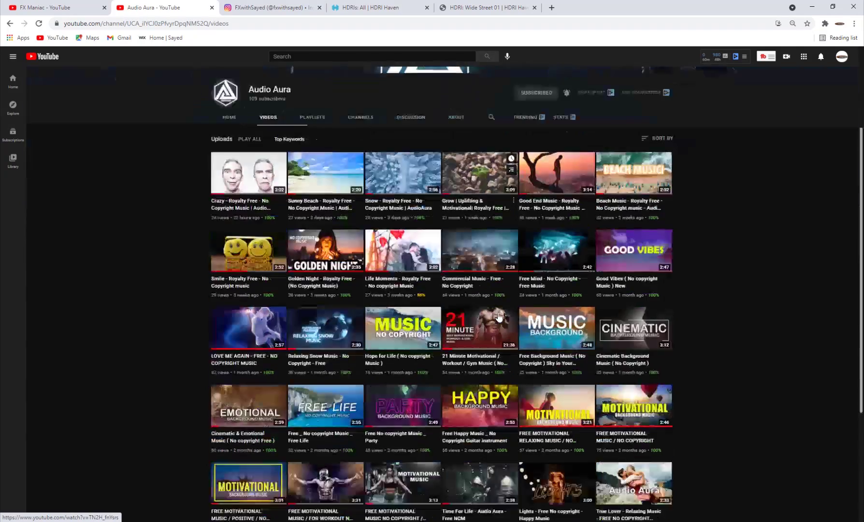
scroll(484, 292, up, 3)
scroll(662, 303, down, 5)
scroll(650, 299, up, 5)
scroll(649, 299, down, 4)
scroll(266, 206, up, 4)
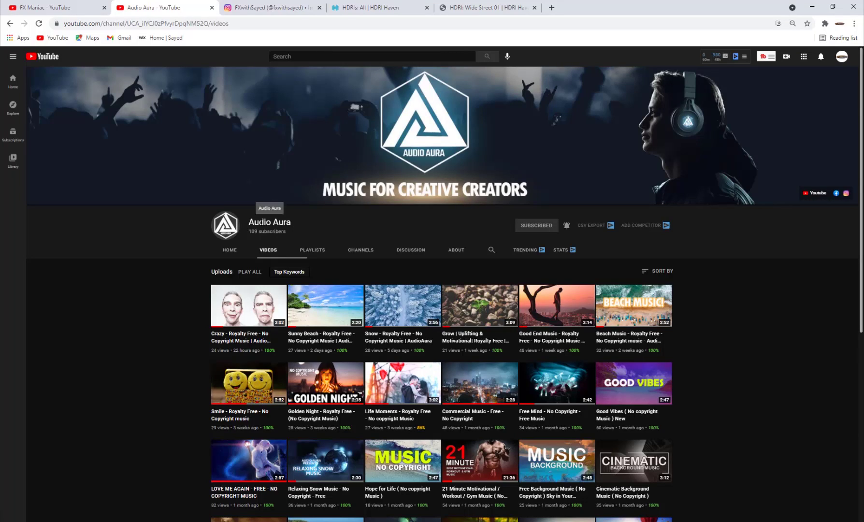
scroll(376, 279, down, 6)
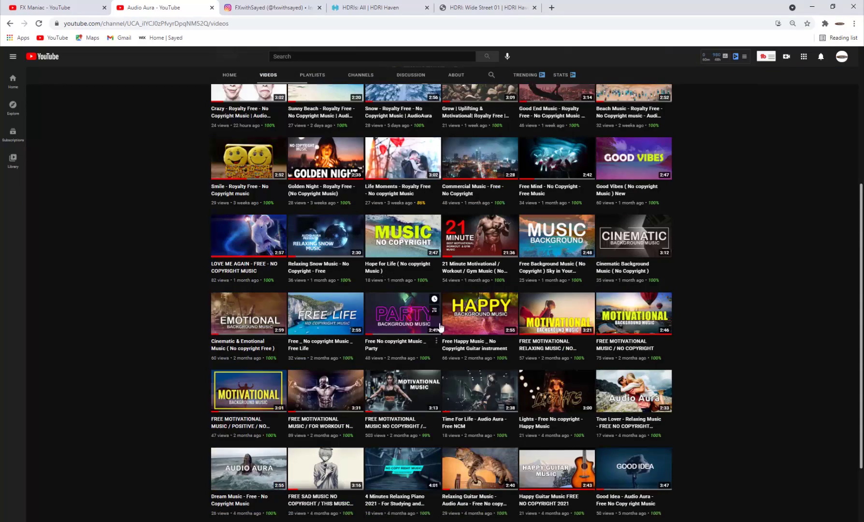
scroll(435, 296, up, 5)
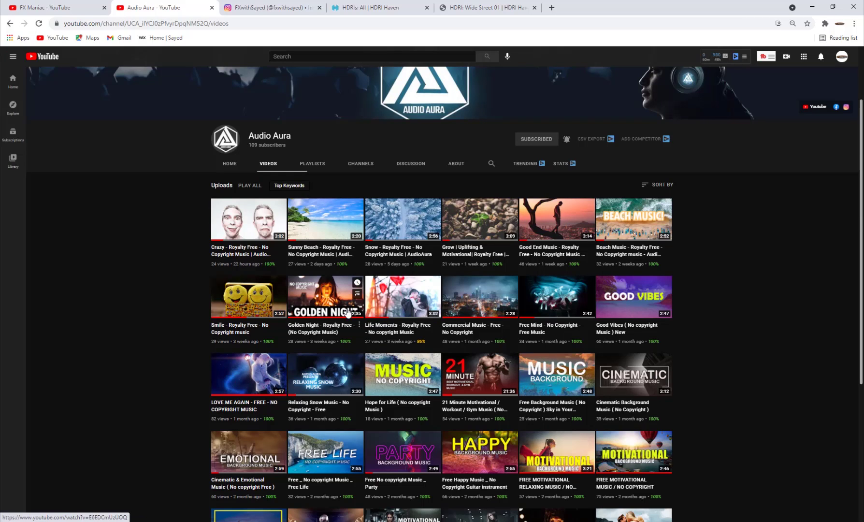
scroll(347, 312, up, 2)
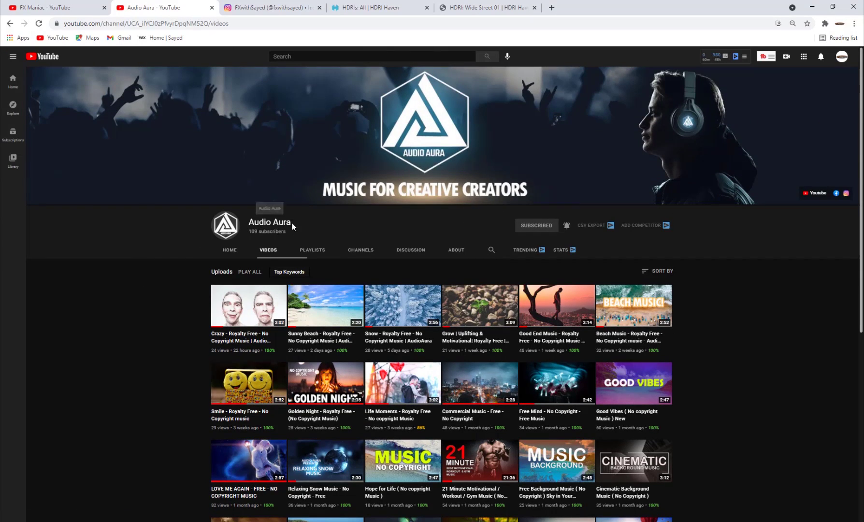
drag(294, 225, 252, 223)
scroll(344, 291, down, 2)
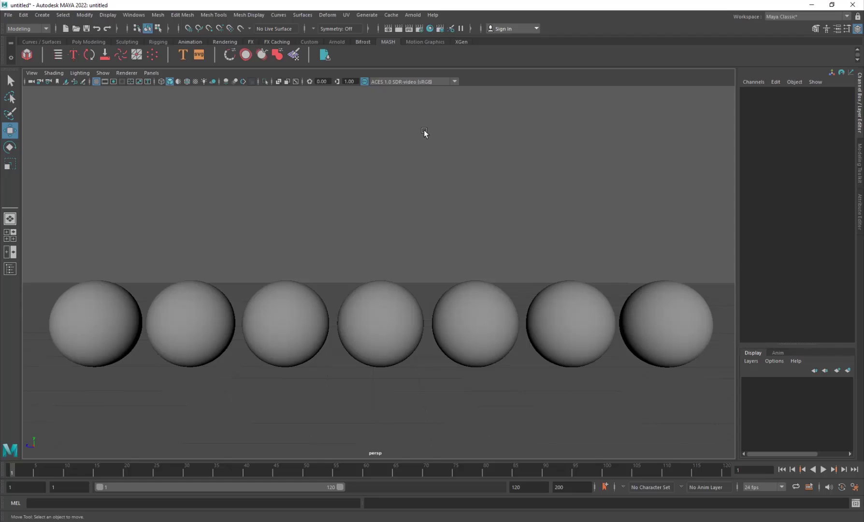
- Search the Plug-in Manager for "Mto" and check whether the Arnold plug-in mtoa.mll is loaded and set to auto load
click(413, 15)
mouse_move(442, 63)
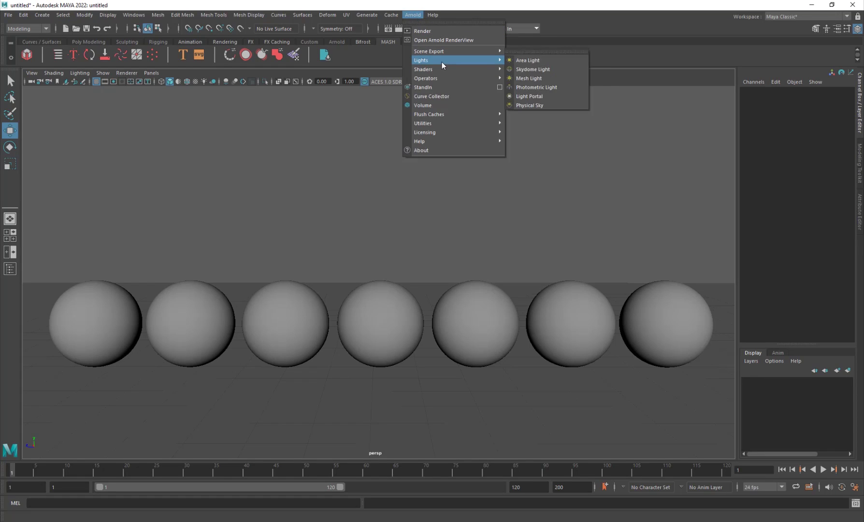
mouse_move(378, 15)
mouse_move(414, 19)
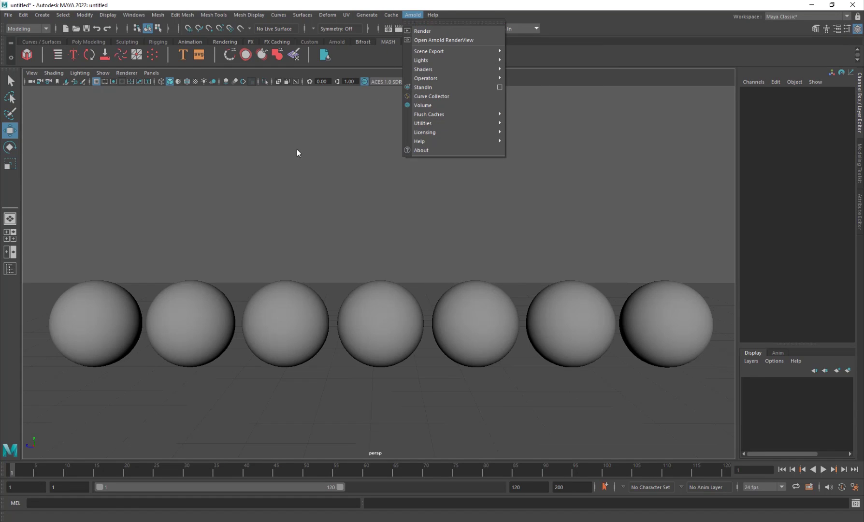
mouse_move(138, 17)
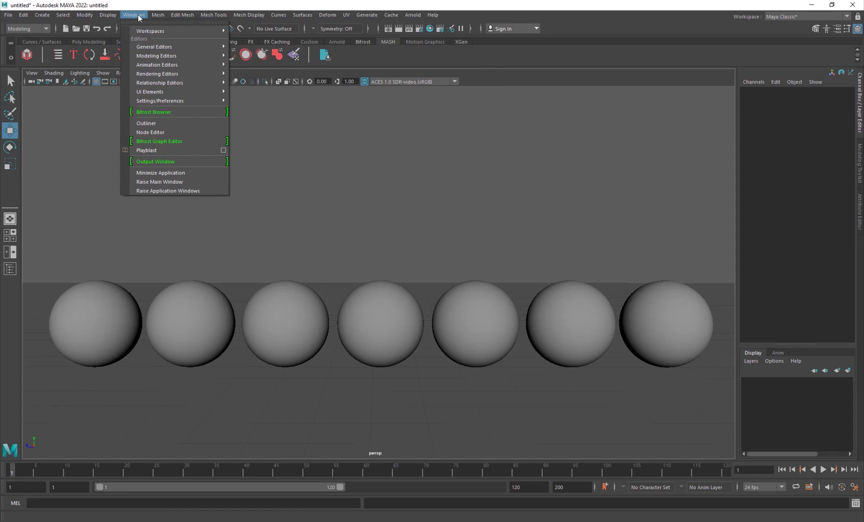
mouse_move(169, 101)
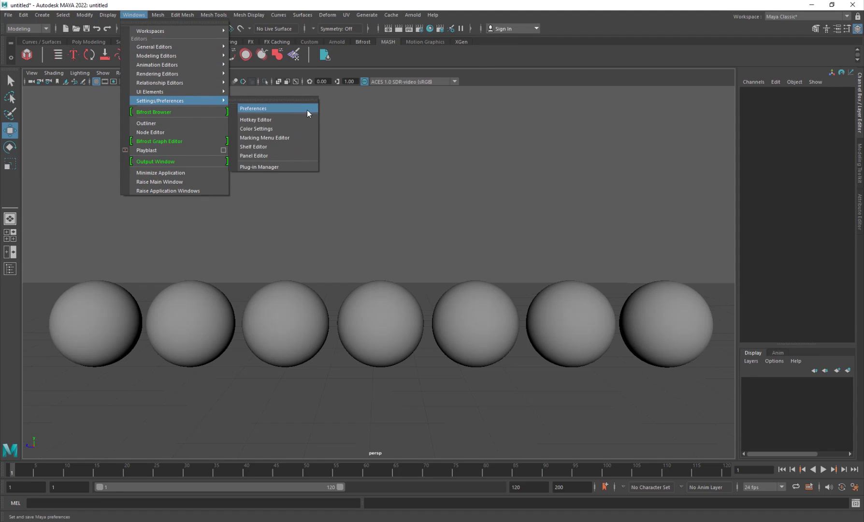
click(273, 166)
click(410, 205)
text(Mto)
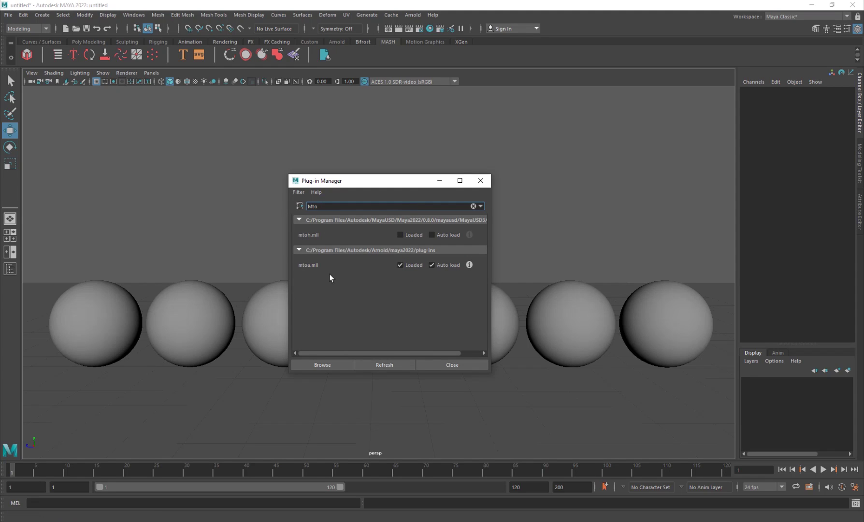
click(461, 364)
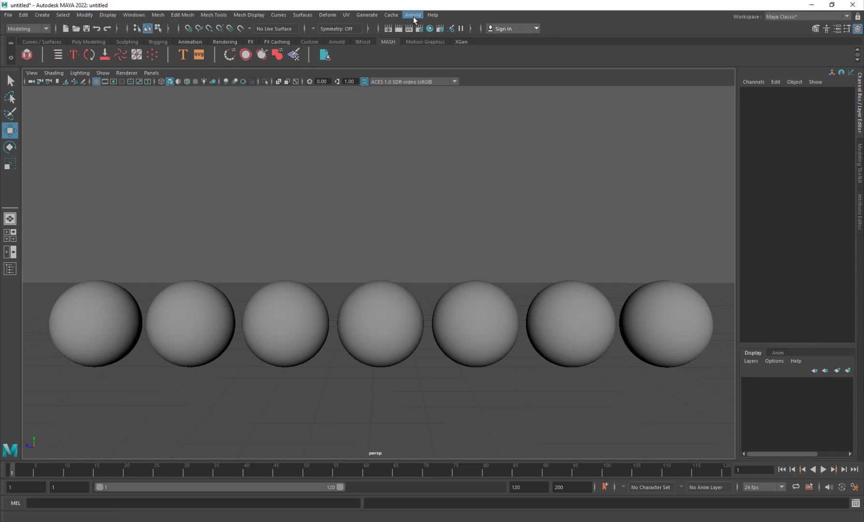
- Create an Arnold skydome light and show its attributes
click(414, 16)
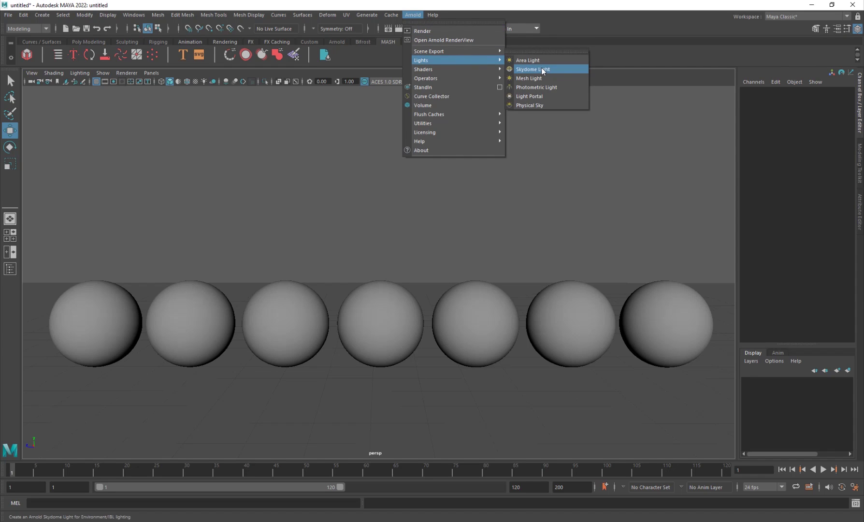
click(543, 69)
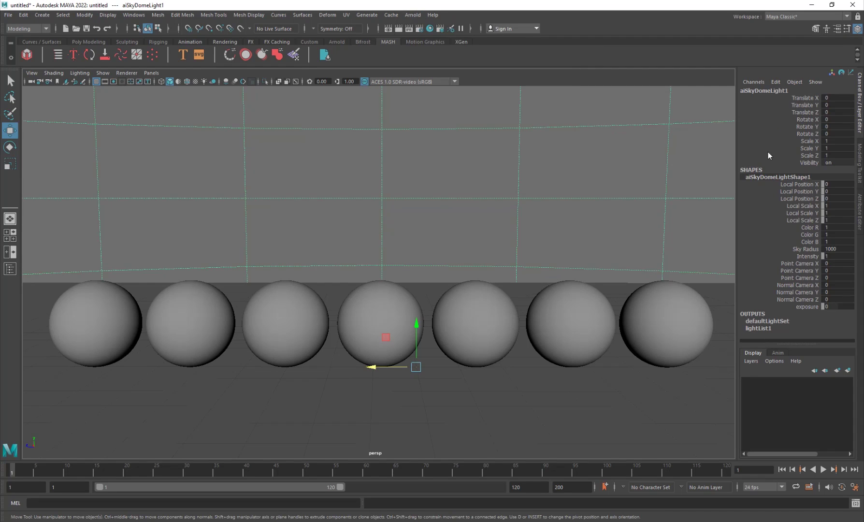
key(ctrl+a)
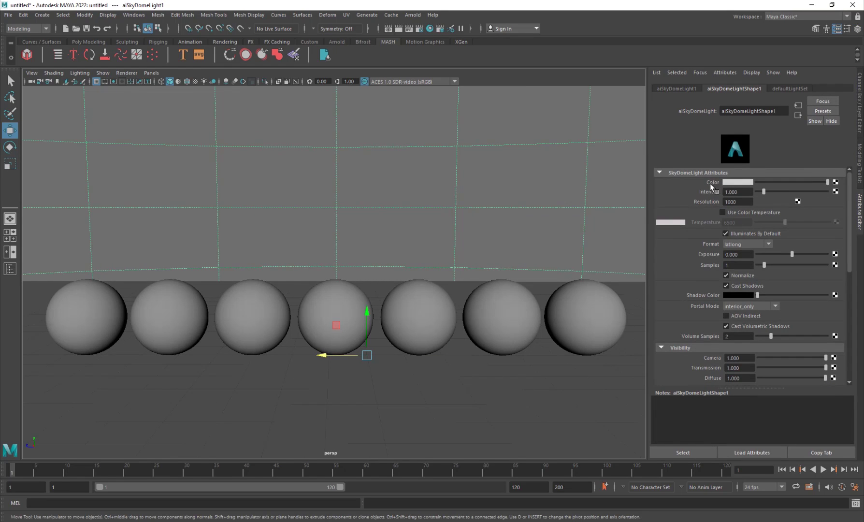
- Connect a File texture to the skydome light's color and load wide_street_01_2k.hdr as its image
click(836, 183)
drag(368, 182, 362, 135)
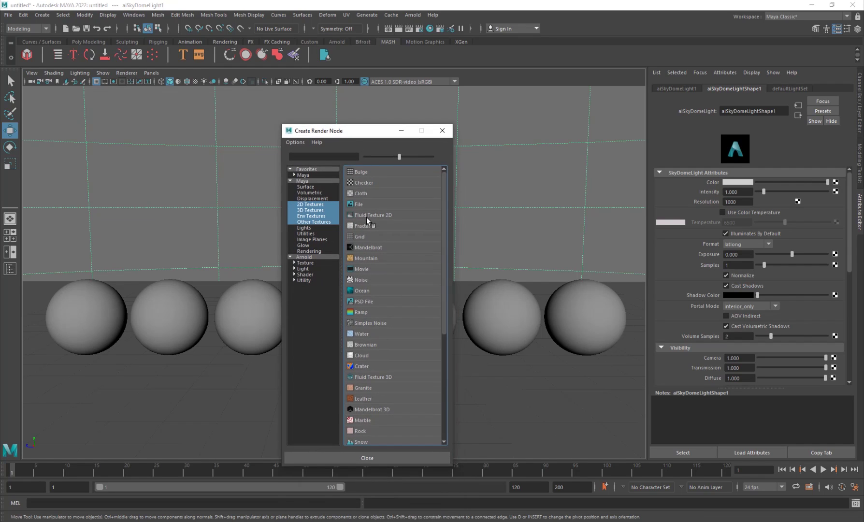
click(359, 207)
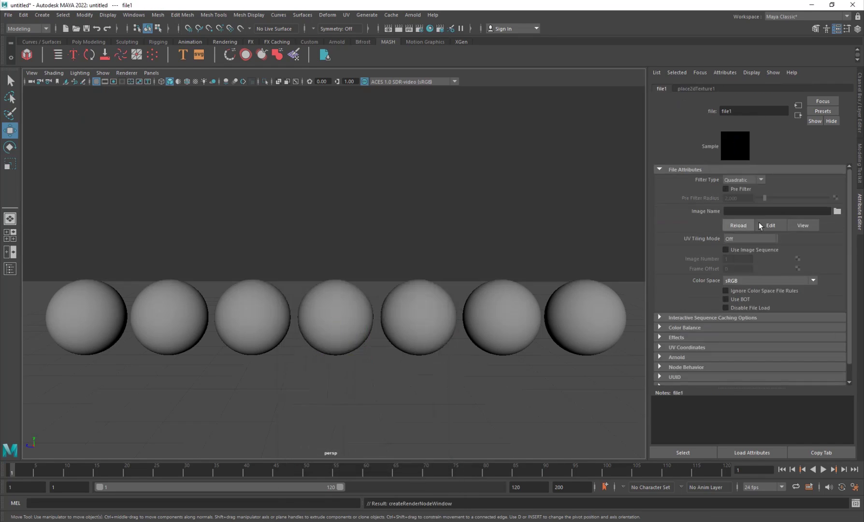
click(837, 212)
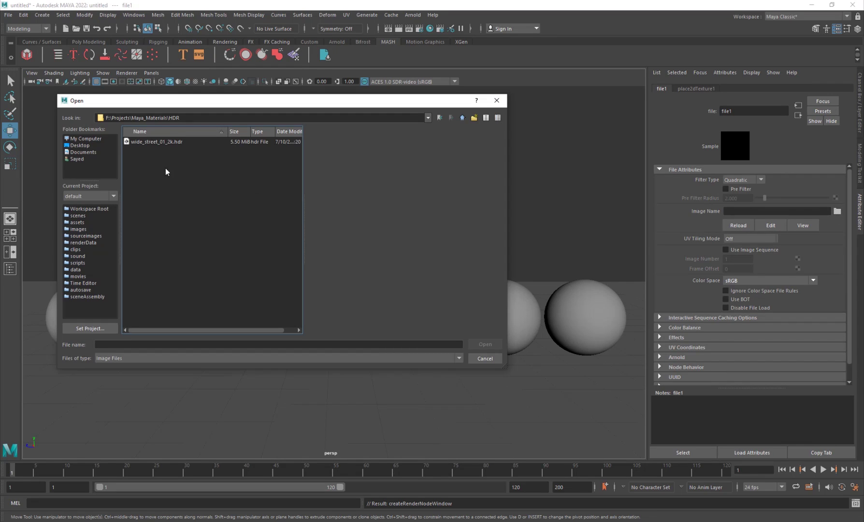
click(156, 143)
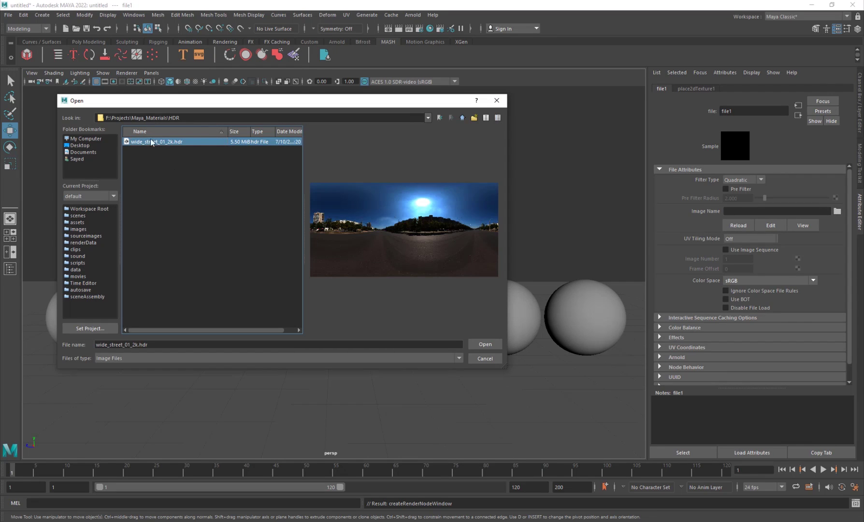
click(485, 344)
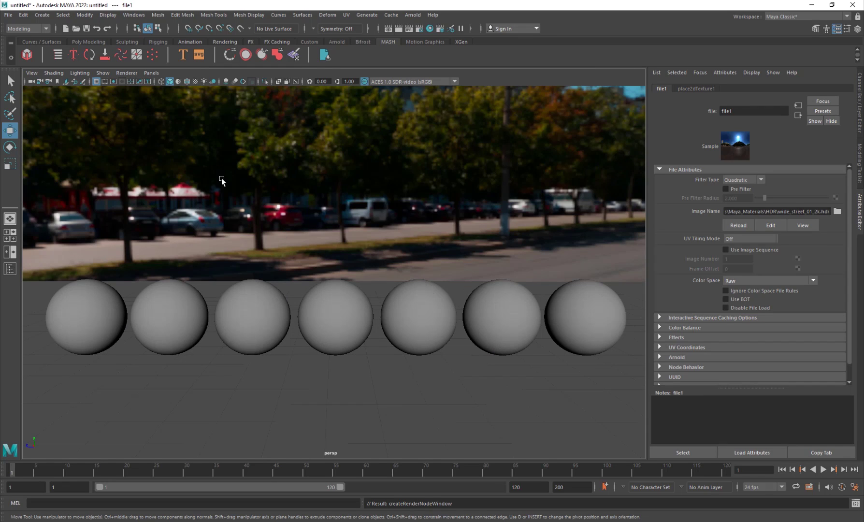
- Render the viewport live with Arnold and rotate the skydome light horizontally until the open road lies behind the spheres
click(128, 74)
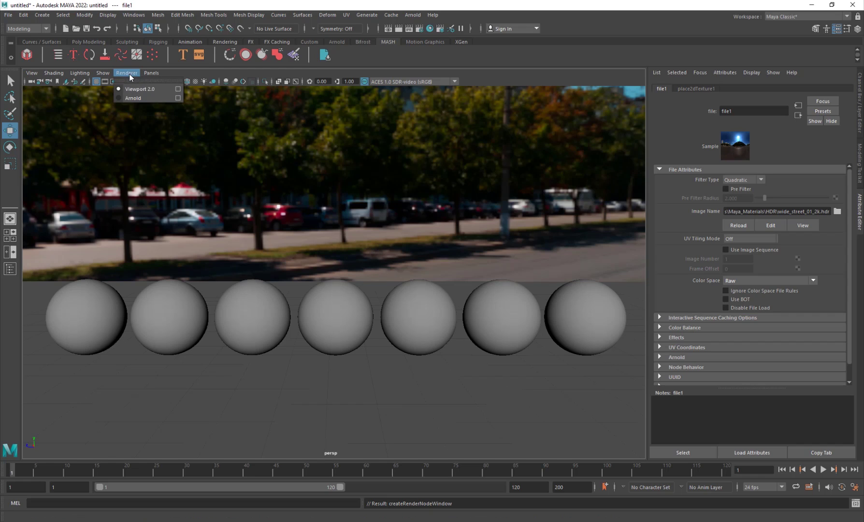
click(137, 98)
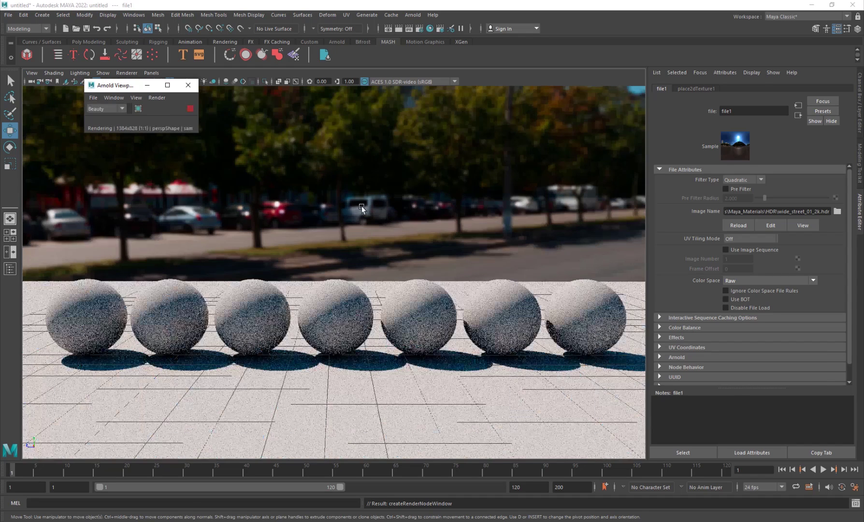
click(379, 211)
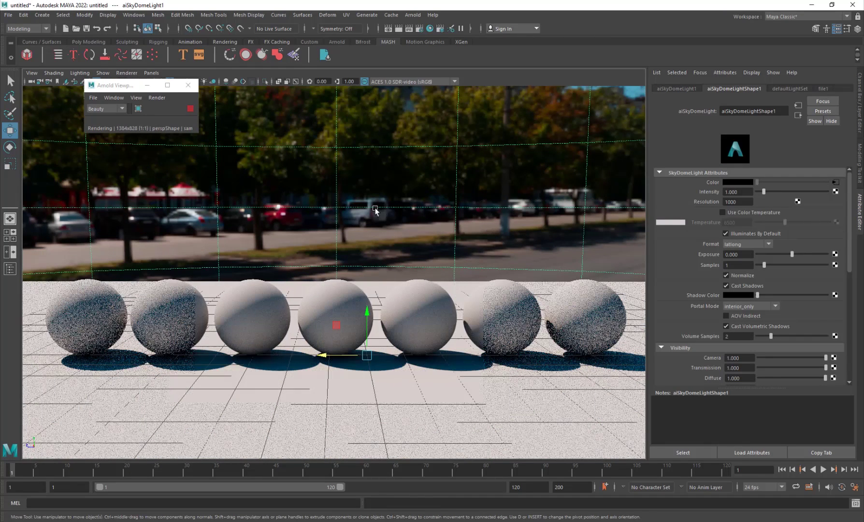
key(e)
drag(389, 333, 432, 370)
drag(366, 366, 426, 370)
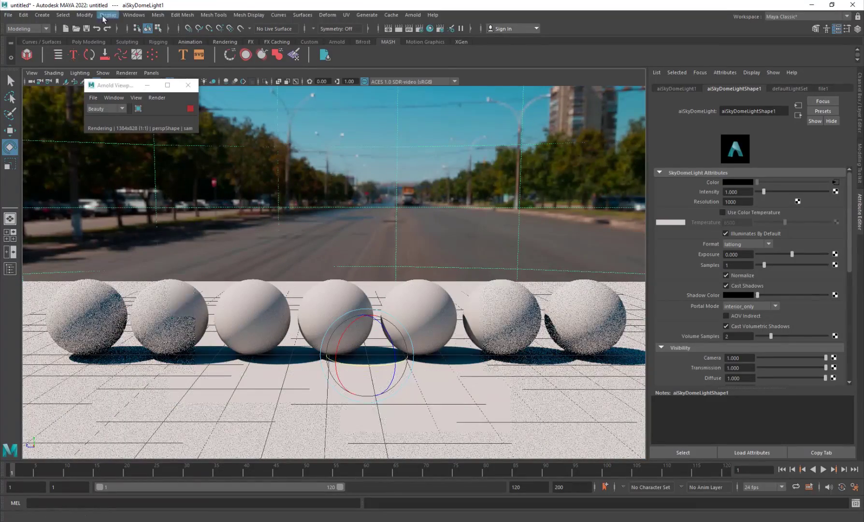
- Deselect everything and reframe the view so the whole row of spheres sits in front of the road
click(67, 16)
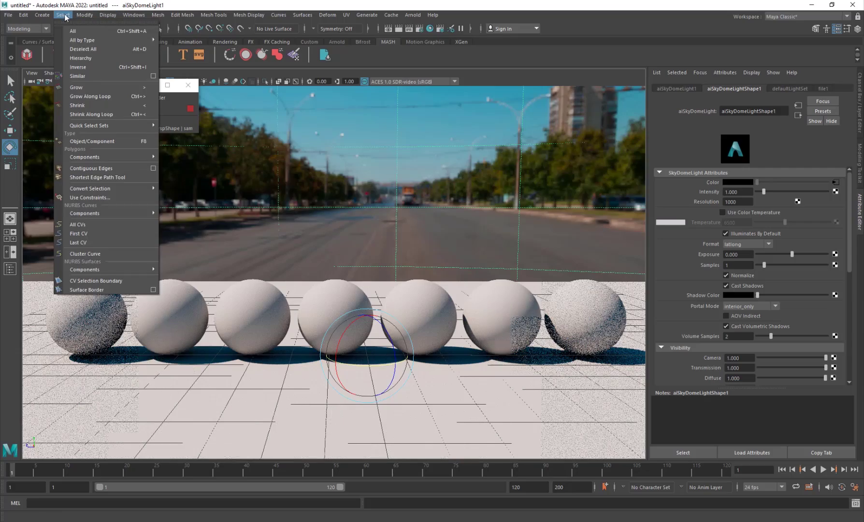
click(80, 49)
alt+middle_drag(358, 241, 366, 243)
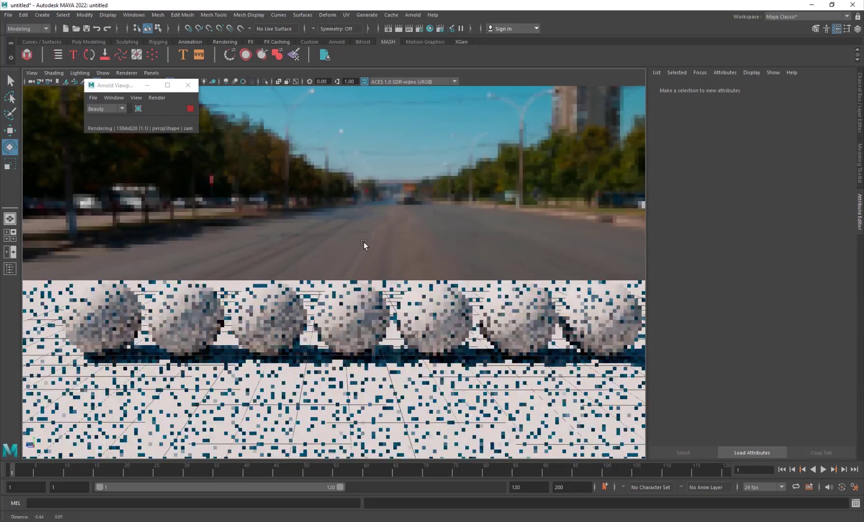
alt+right_drag(488, 244, 472, 245)
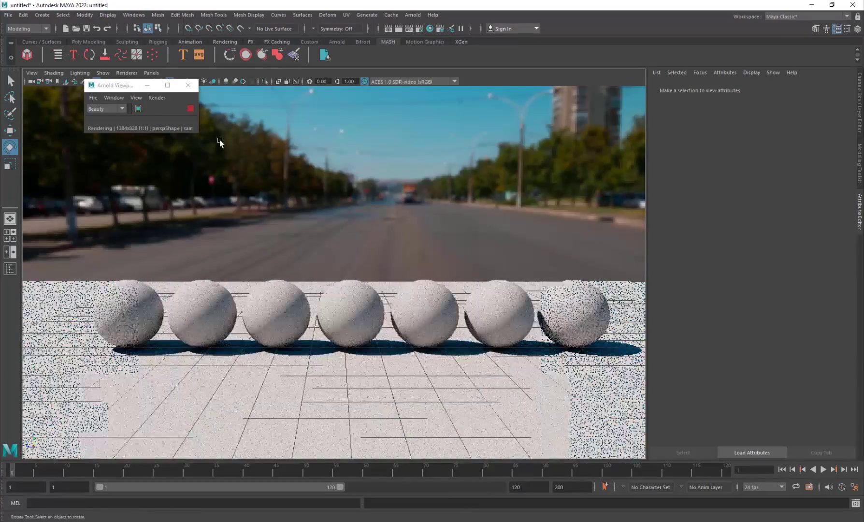
- Check the reference render in Photos, return to Maya and assign a new aiStandardSurface material to the leftmost sphere
click(458, 521)
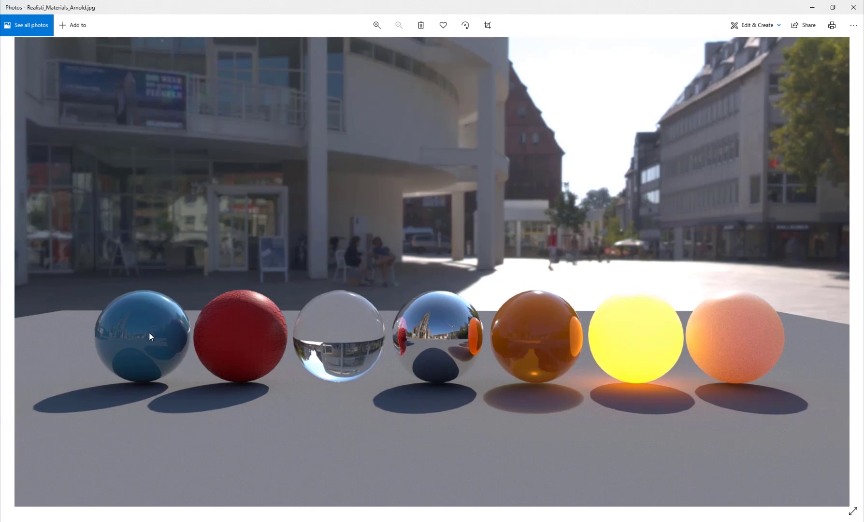
key(alt+Tab)
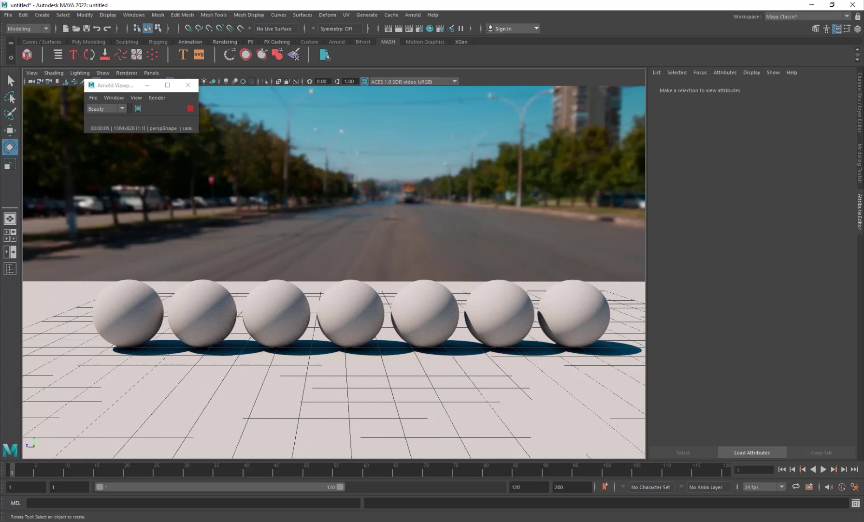
click(131, 307)
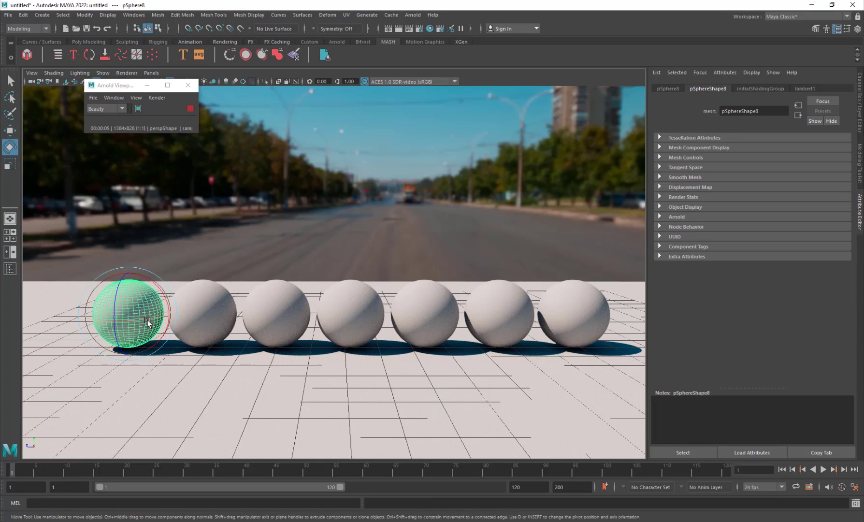
key(w)
right_click(143, 299)
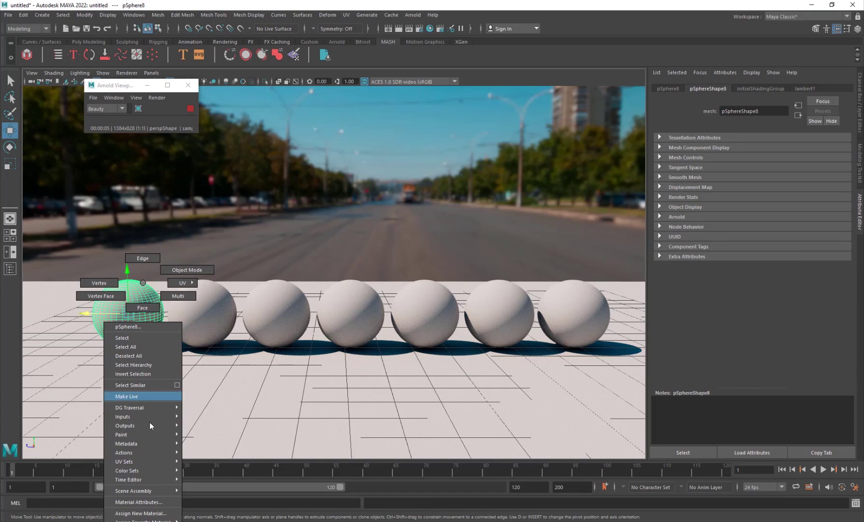
click(149, 514)
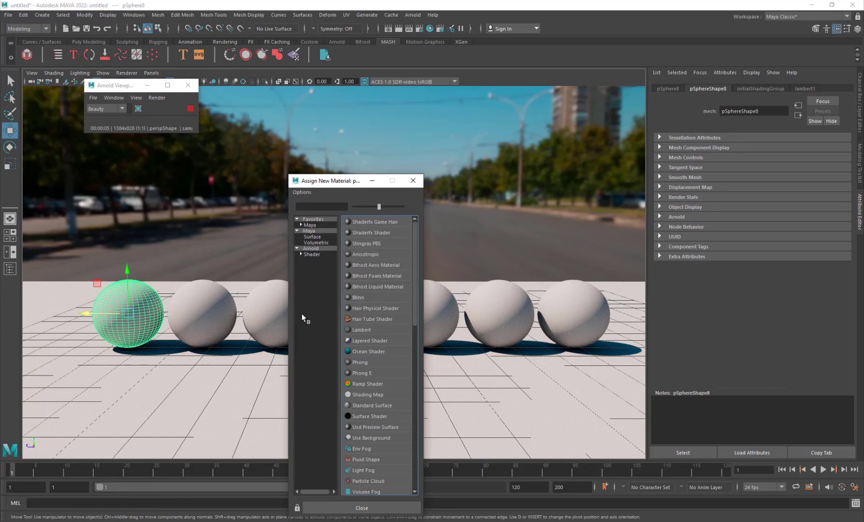
click(312, 255)
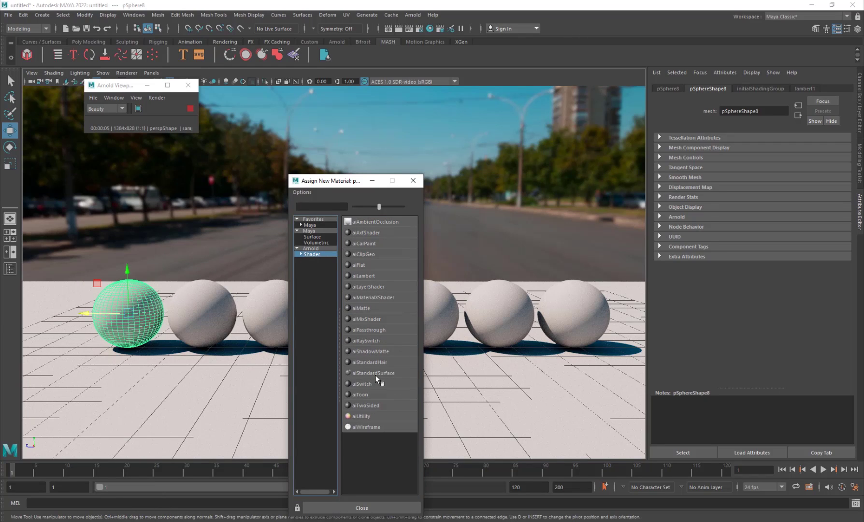
click(375, 373)
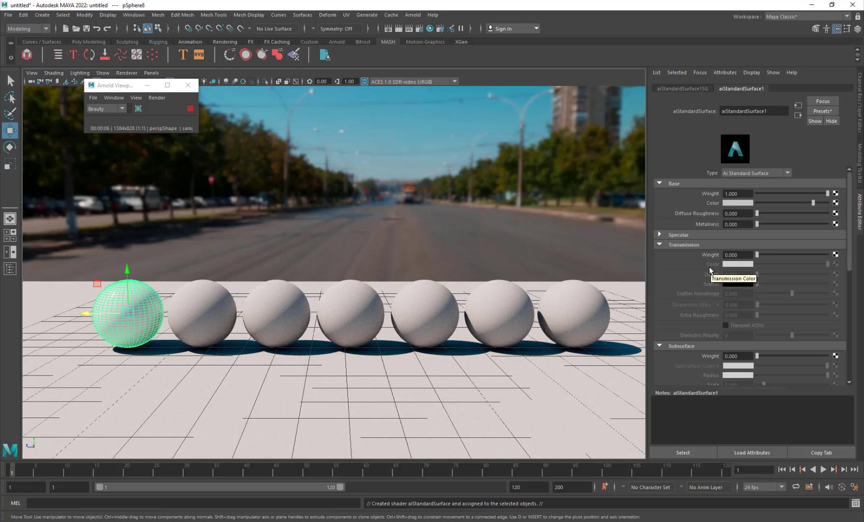
- Set the base color of the leftmost sphere's material to a dark teal blue
click(738, 202)
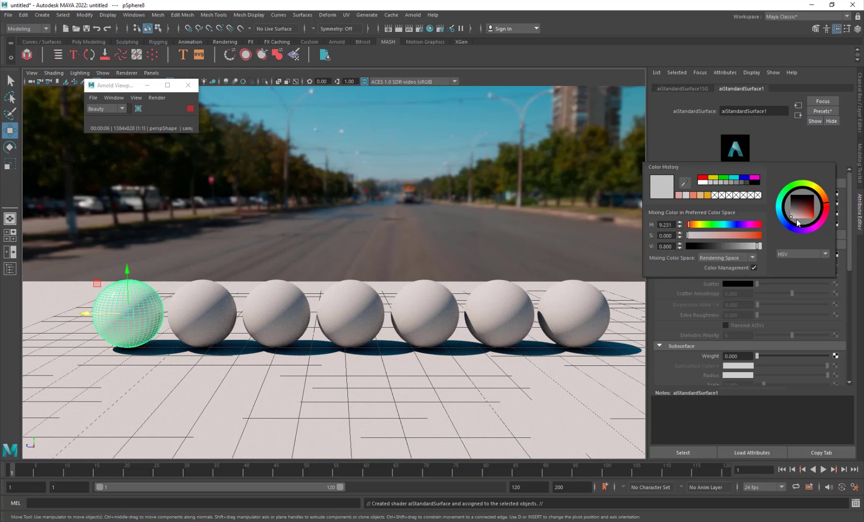
drag(723, 224, 729, 228)
click(731, 236)
click(737, 246)
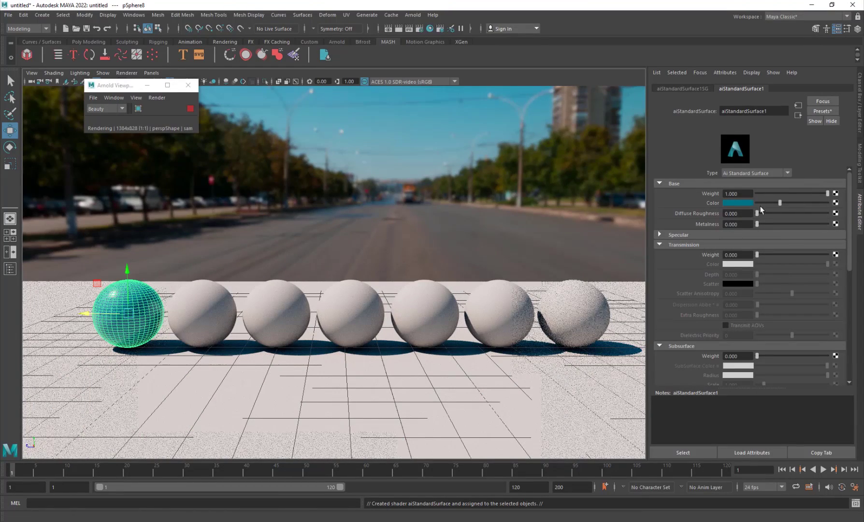
- Collapse the Transmission and Subsurface attributes and set the teal material's coat weight to 1.000
click(669, 245)
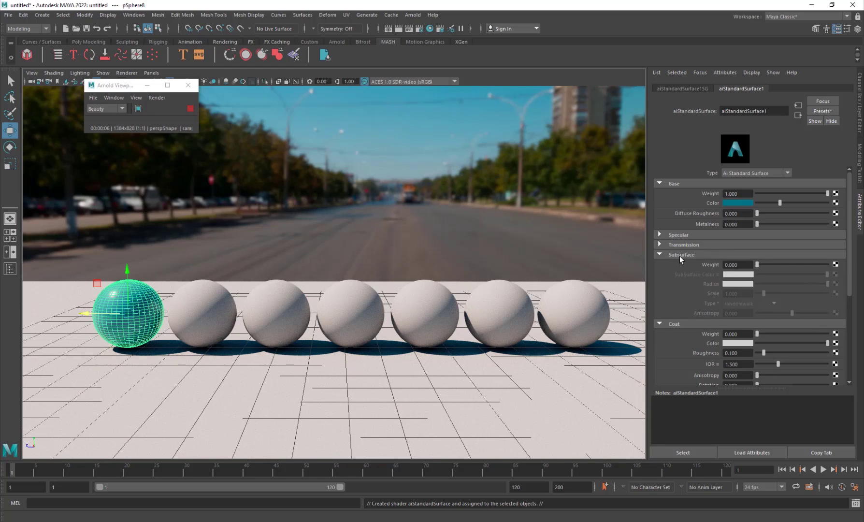
click(681, 255)
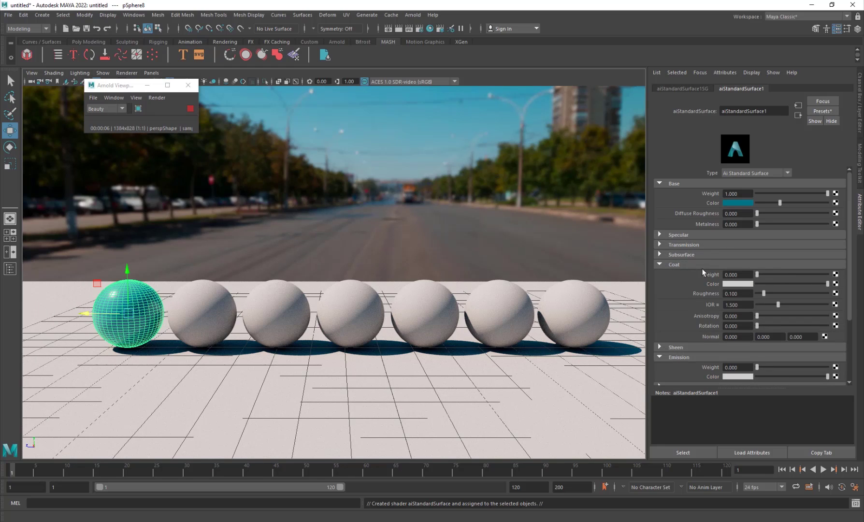
drag(766, 274, 828, 274)
click(363, 231)
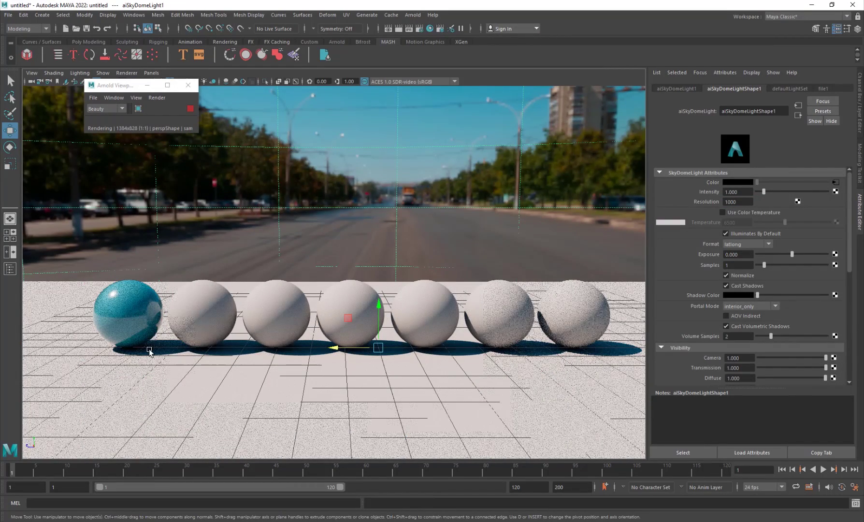
- Reselect the teal sphere and reopen its material attributes
click(109, 322)
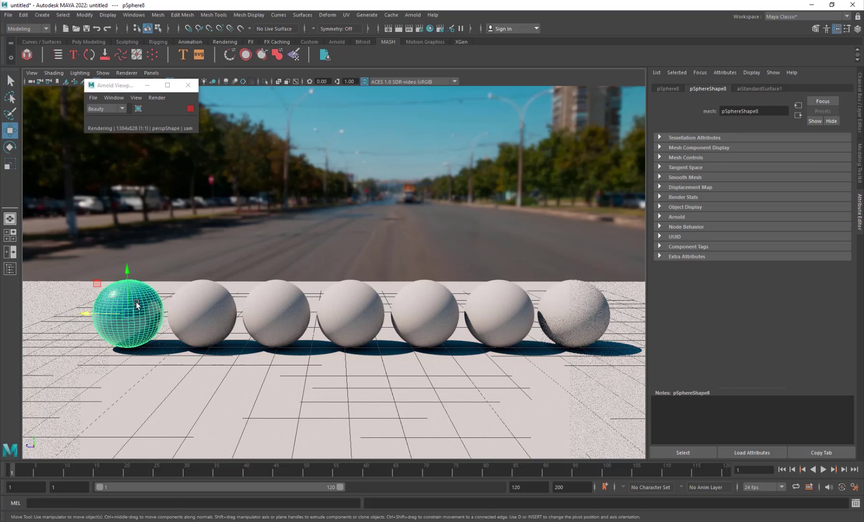
right_click(137, 283)
click(144, 502)
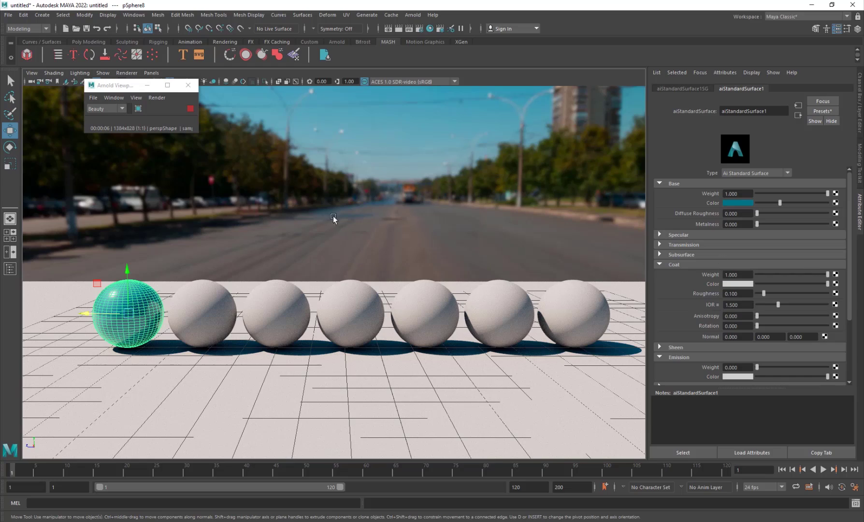
- Frame the teal sphere and raise its material's coat roughness to about 0.645, with the sphere deselected for a clear preview
key(f)
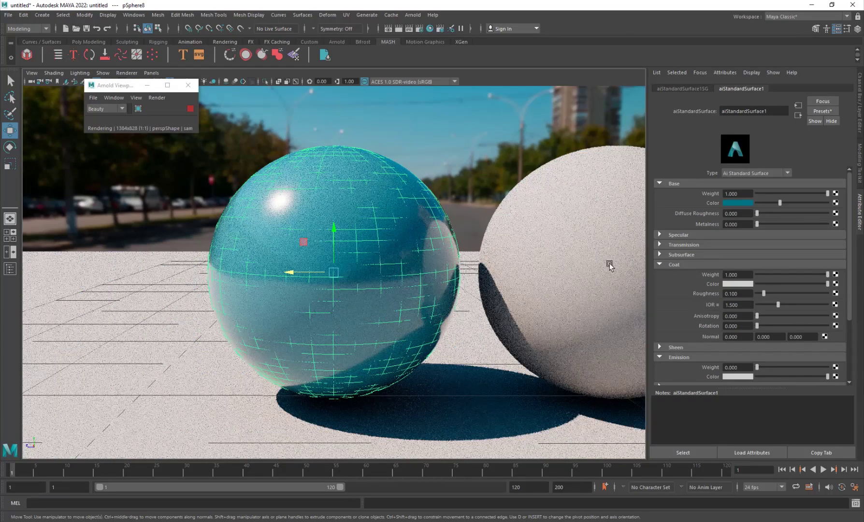
drag(769, 293, 802, 295)
click(465, 162)
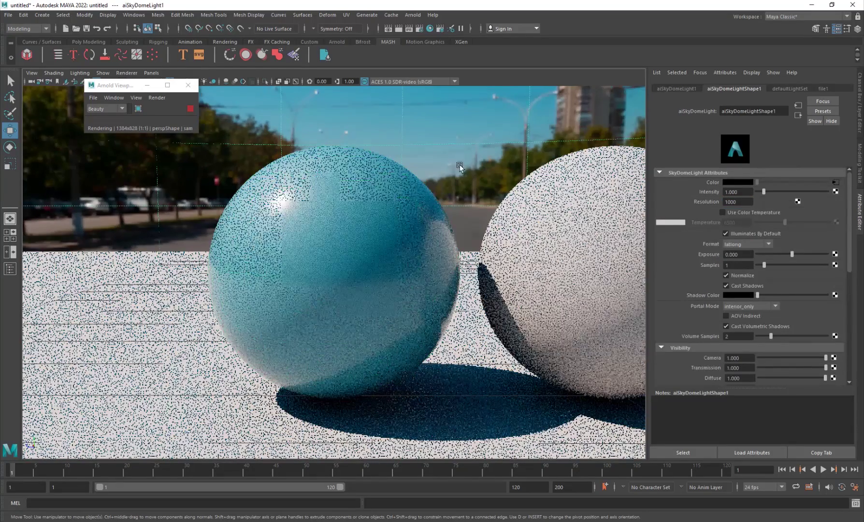
- Reopen the teal sphere's material attributes and set its coat roughness to 0.000, previewing the reflections with the sphere deselected
click(422, 238)
right_click(422, 225)
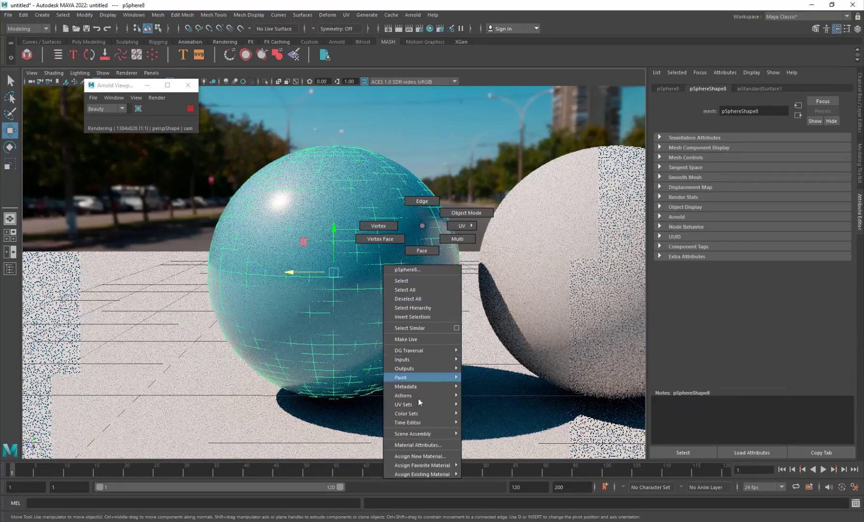
click(417, 445)
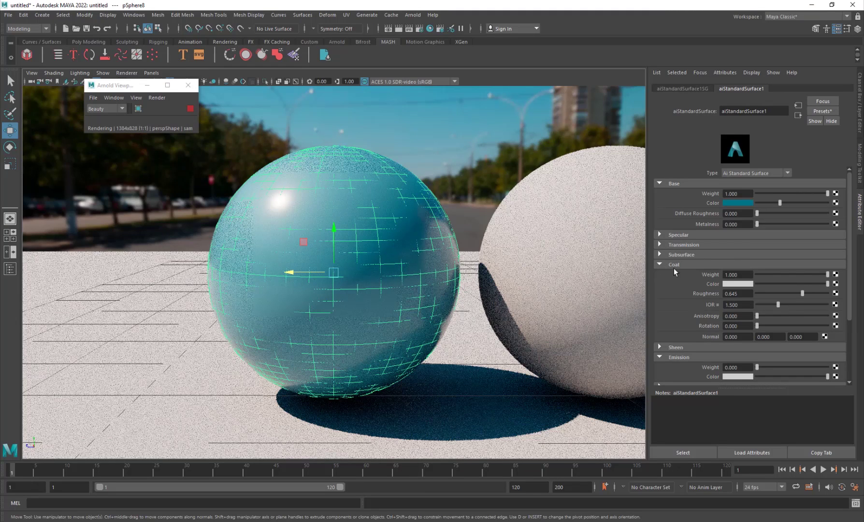
drag(777, 291, 749, 295)
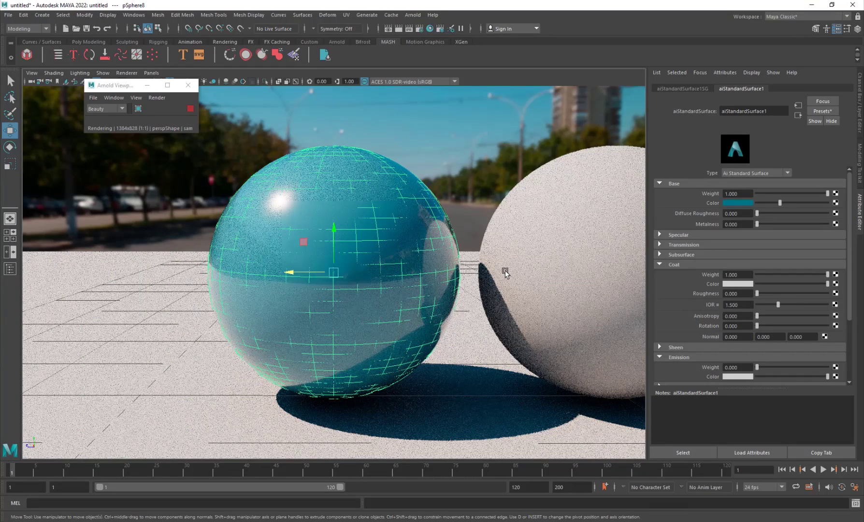
click(476, 129)
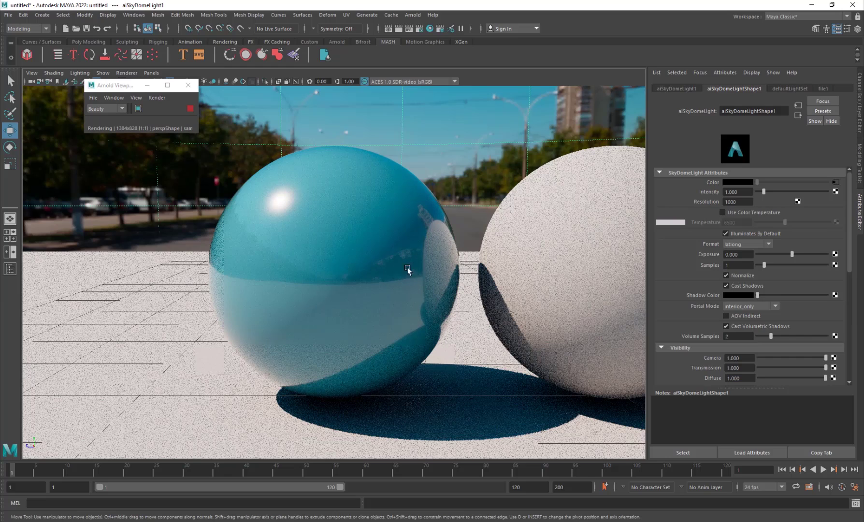
click(378, 255)
click(762, 88)
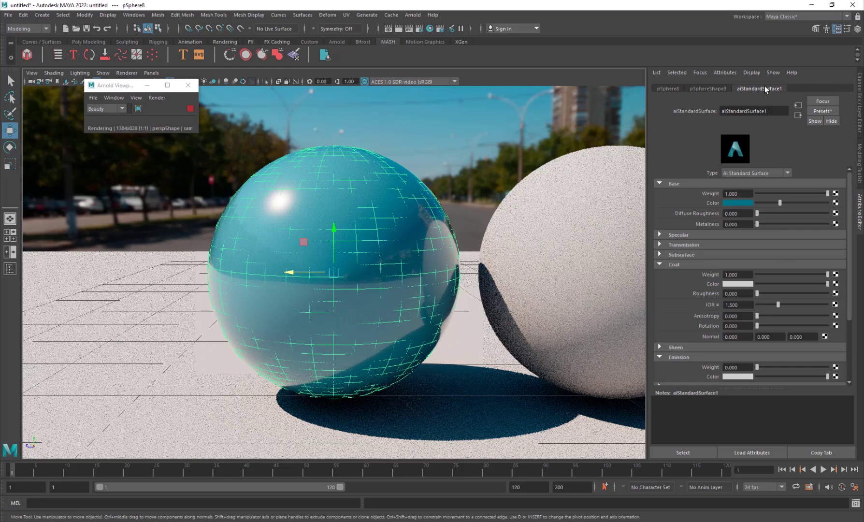
drag(776, 295, 749, 299)
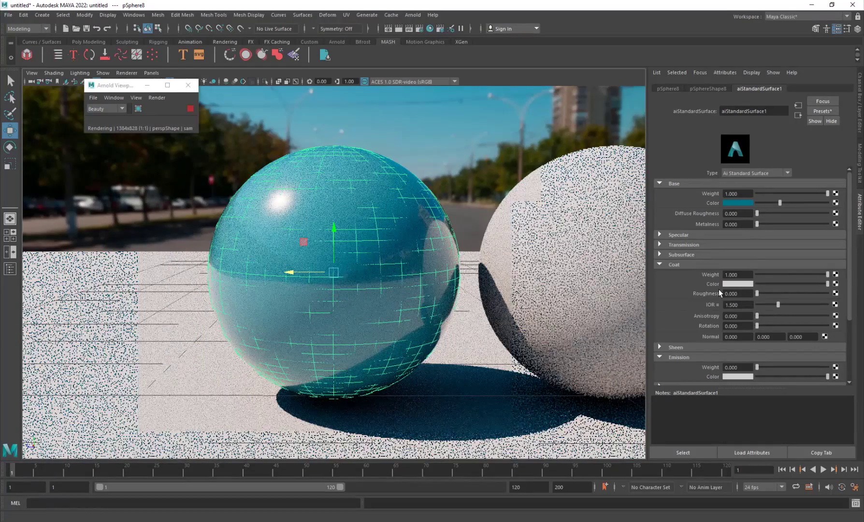
- Frame the second sphere, check its red counterpart in the reference render in Photos, and return to Maya
click(556, 247)
key(f)
alt+middle_drag(359, 275, 353, 278)
key(alt+Tab)
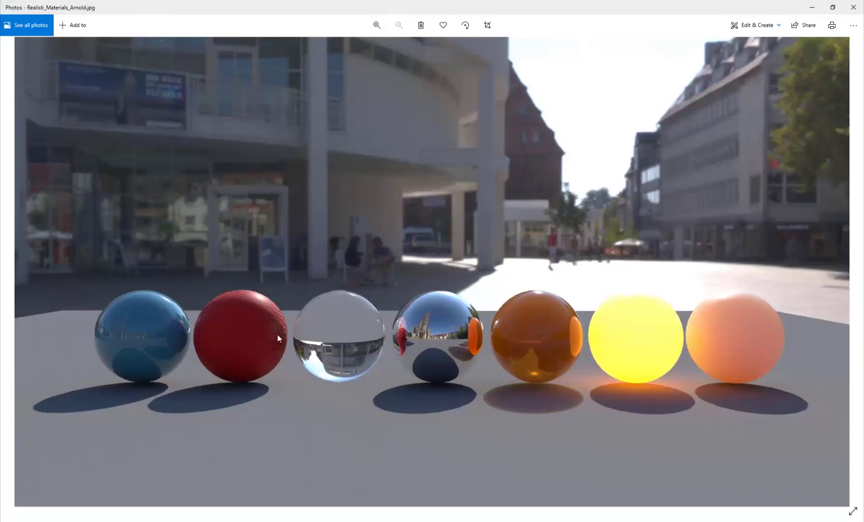
key(alt+Tab)
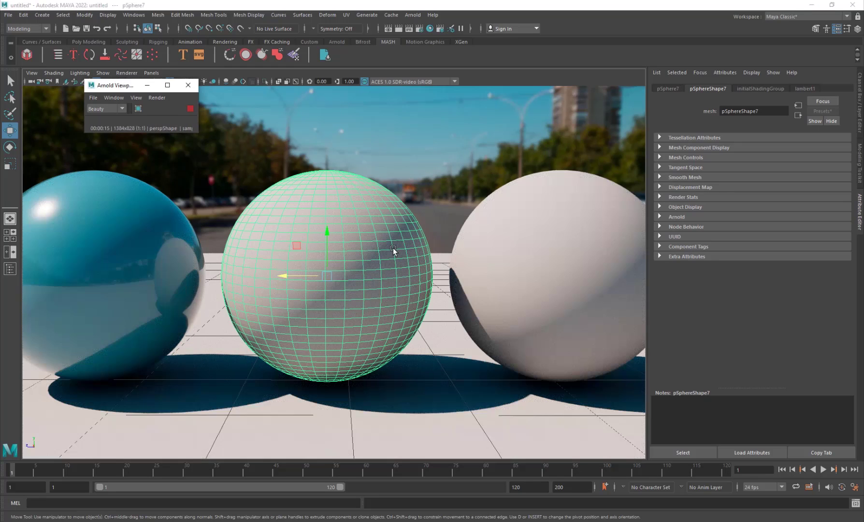
- Assign a new aiStandardSurface material to the second sphere, next to the teal one
click(418, 161)
click(383, 261)
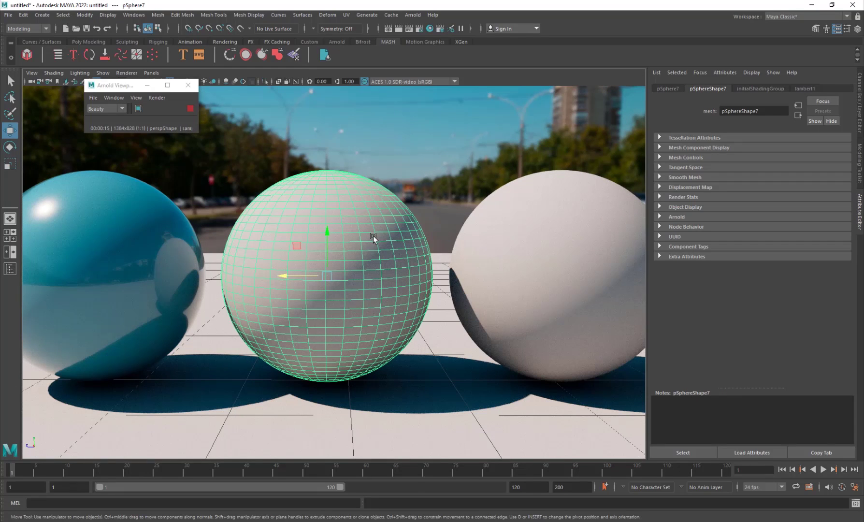
right_click(373, 234)
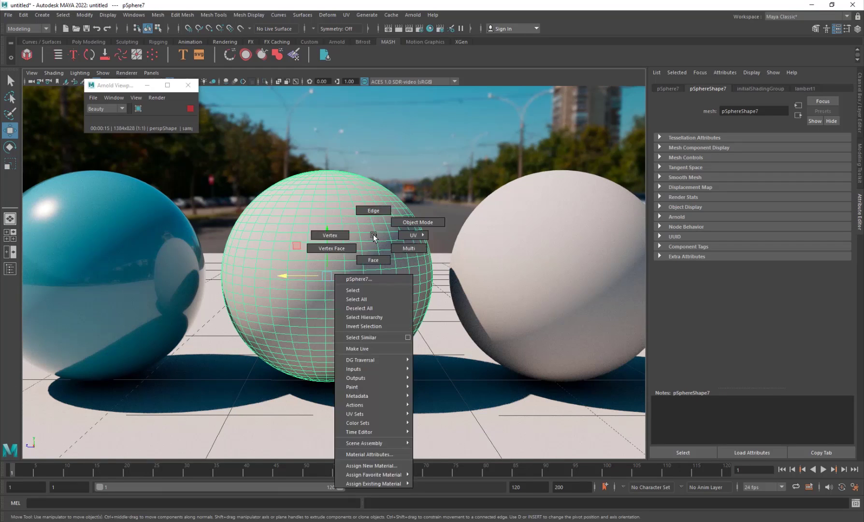
click(361, 466)
click(312, 254)
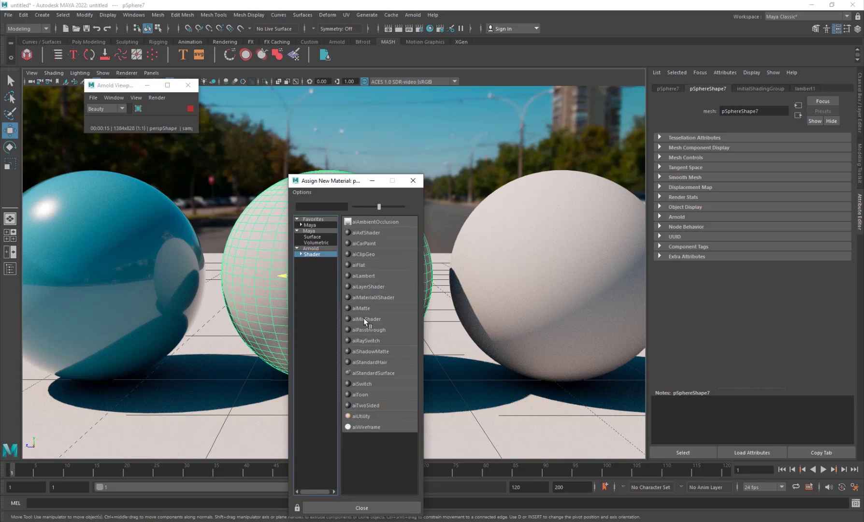
click(375, 373)
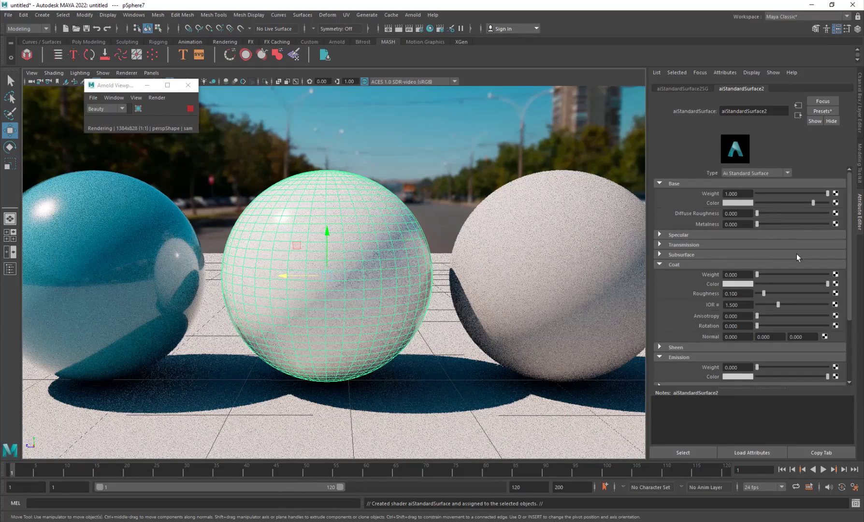
- Set the base color of the second sphere's material to a reddish brown with saturation 0.692 and value 0.370
click(737, 203)
drag(712, 228, 740, 249)
click(737, 239)
click(722, 249)
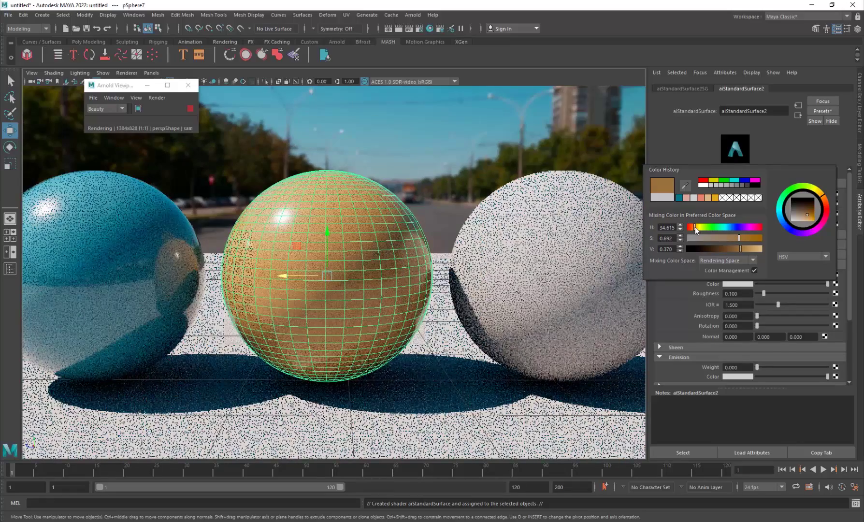
click(692, 228)
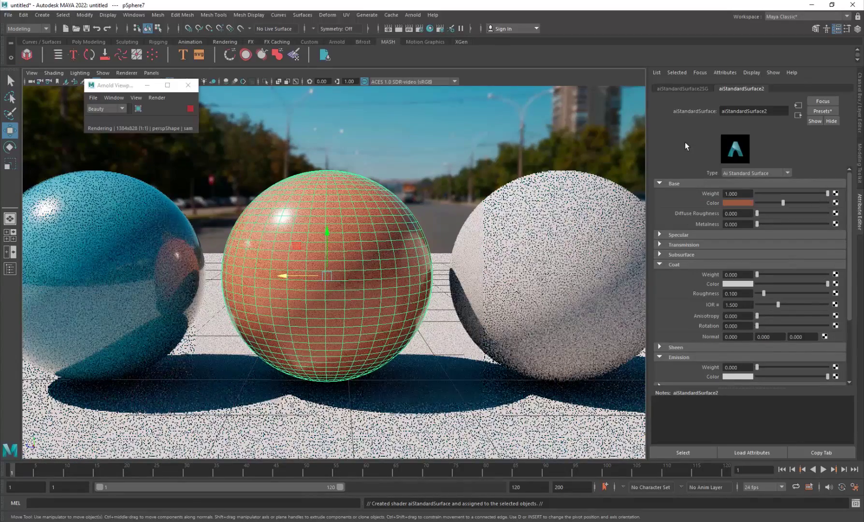
- Collapse the Coat and Emission attributes, expand Geometry, and connect a File texture to the material's Bump Mapping
click(677, 265)
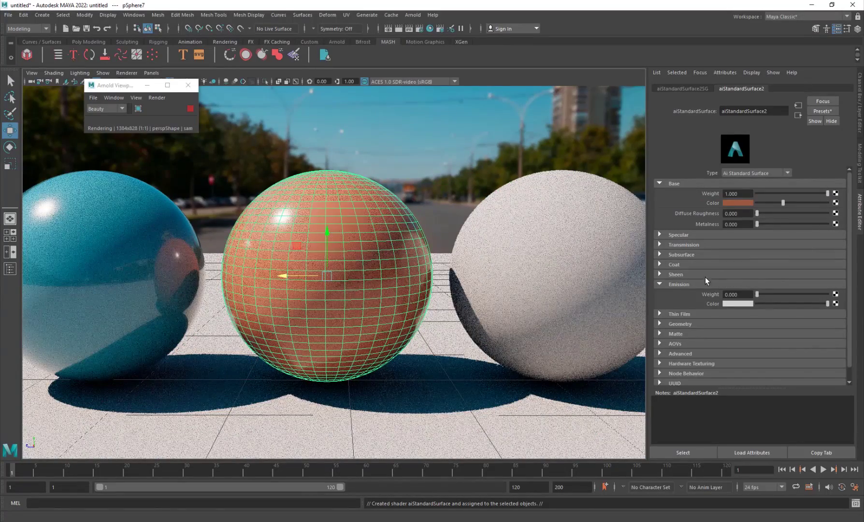
click(679, 285)
click(680, 304)
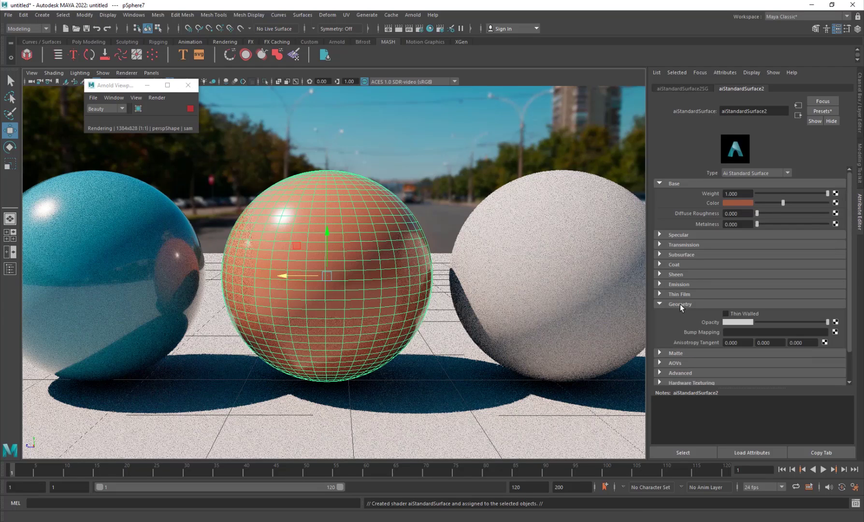
scroll(695, 317, down, 1)
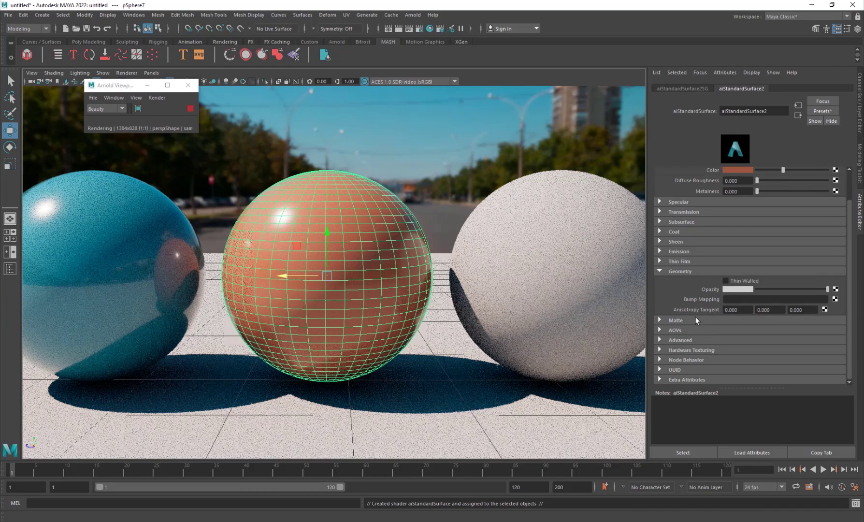
click(836, 299)
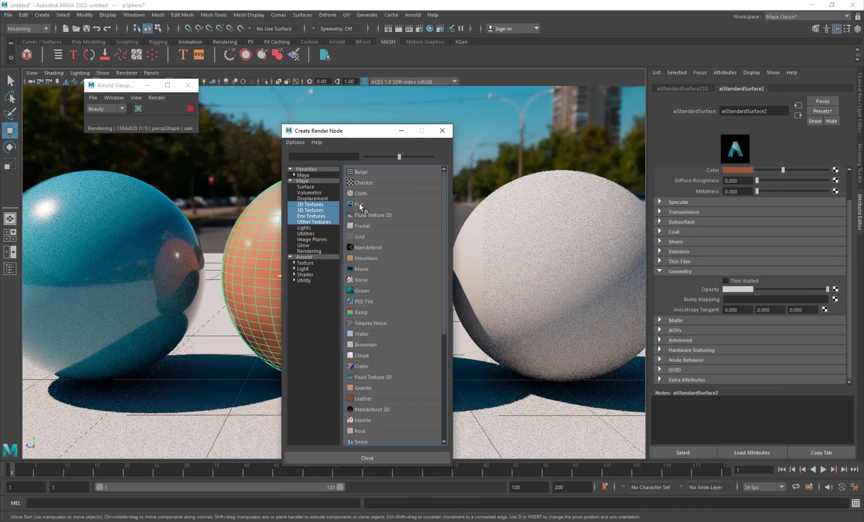
click(359, 204)
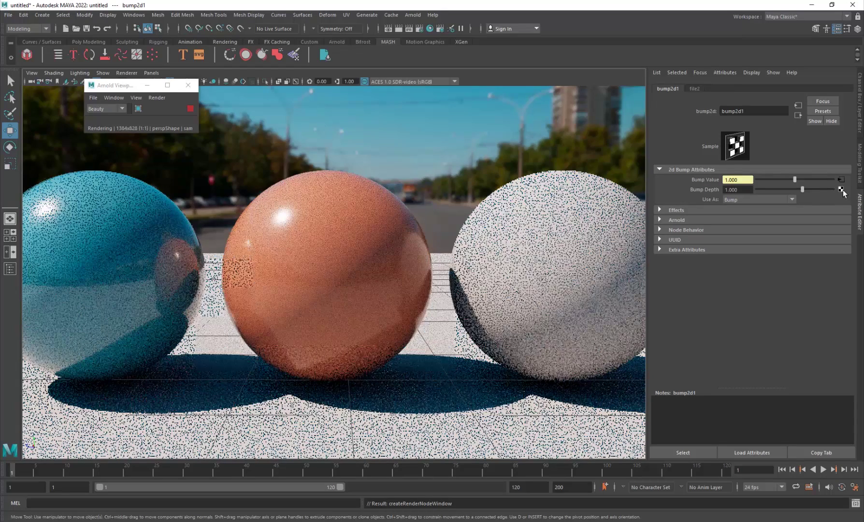
- Load download.jpg from the Maya_Materials folder as the bump texture's image
click(694, 88)
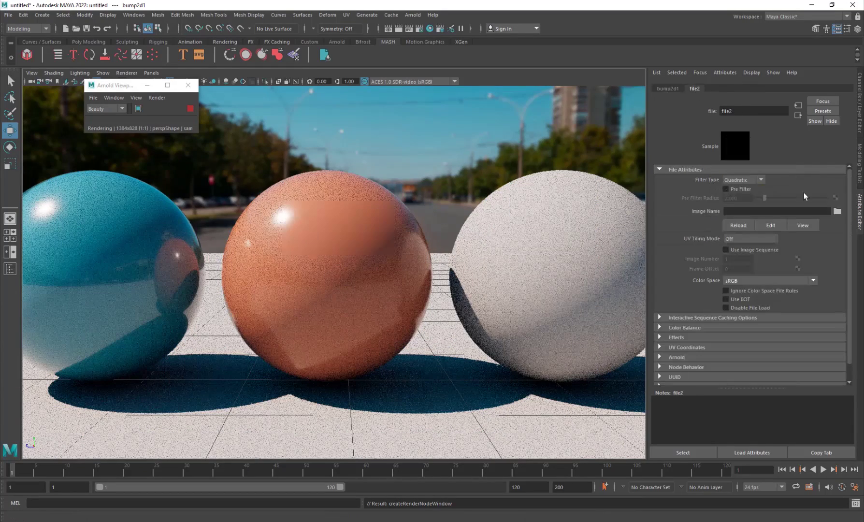
click(838, 212)
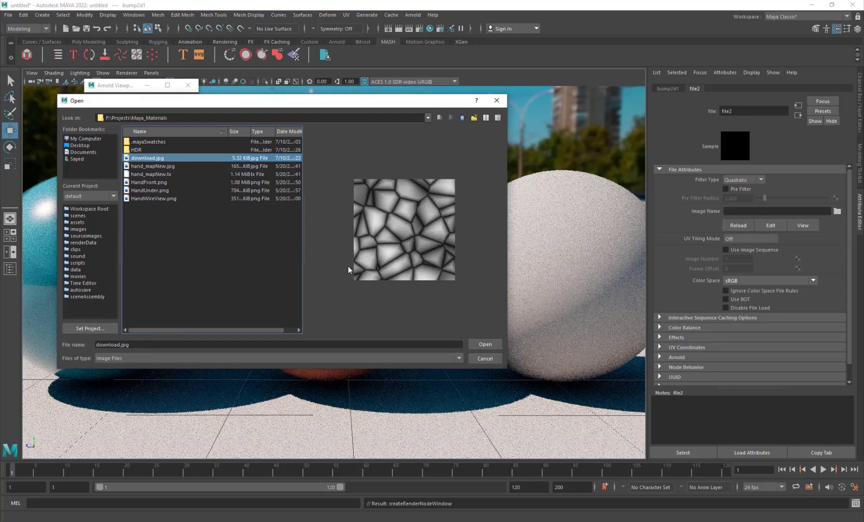
click(485, 344)
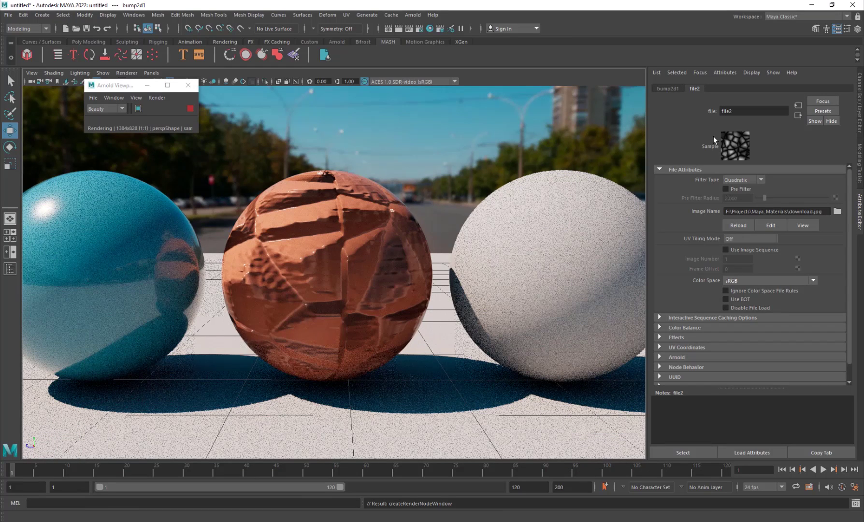
- Adjust the bump depth of the second sphere's bump2d node to about 1.587
click(669, 89)
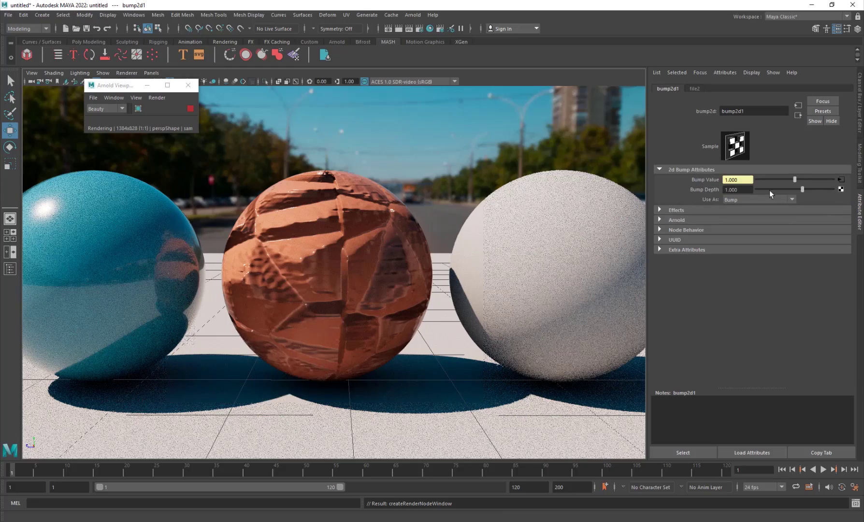
drag(802, 190, 784, 195)
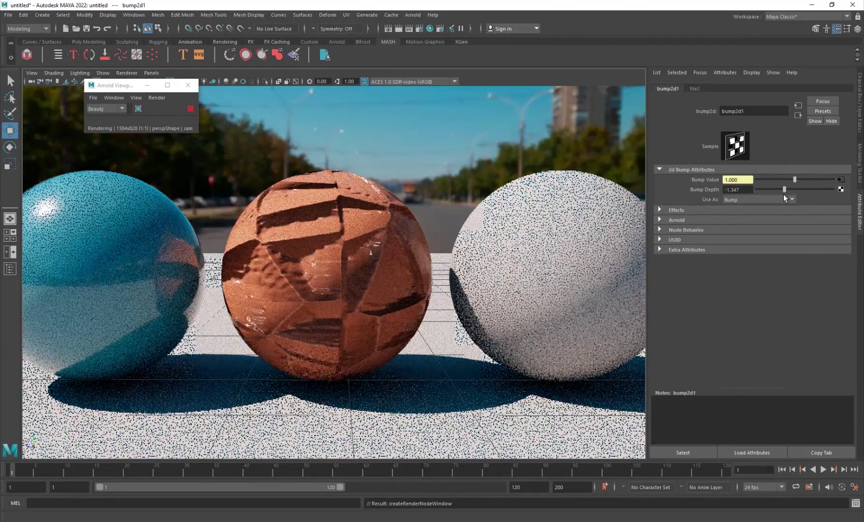
drag(783, 194, 805, 197)
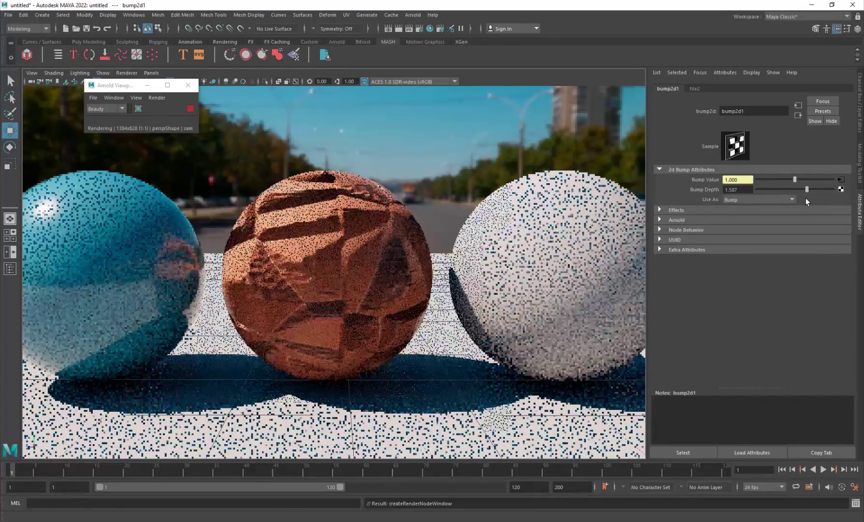
- Open the bump texture's 2D placement attributes and set Repeat UV to 10 by 10
click(842, 179)
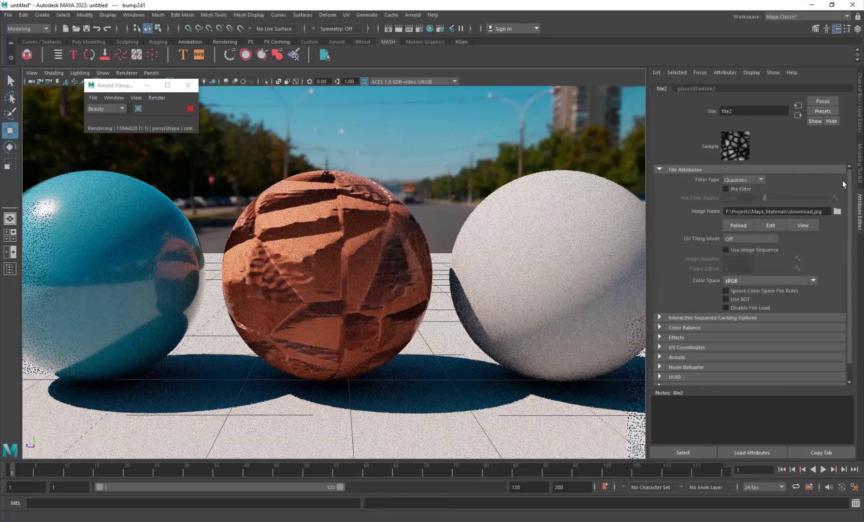
click(697, 88)
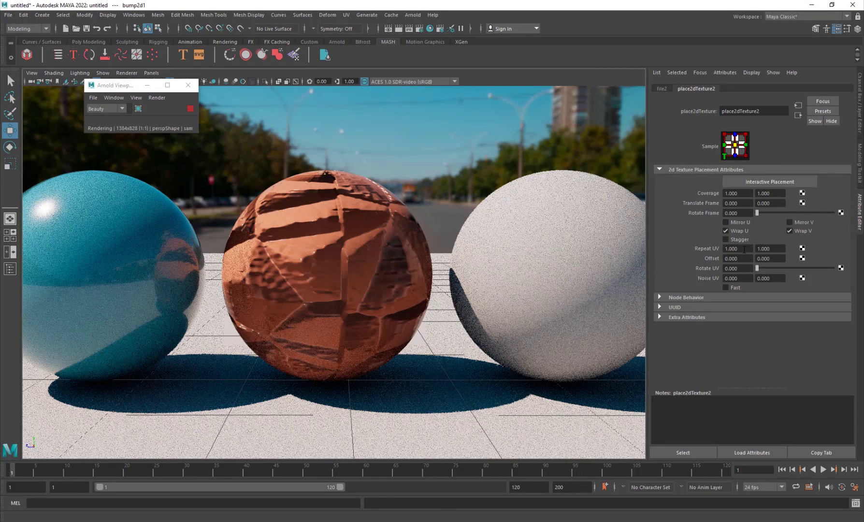
text(10)
key(Tab)
text(10)
key(Return)
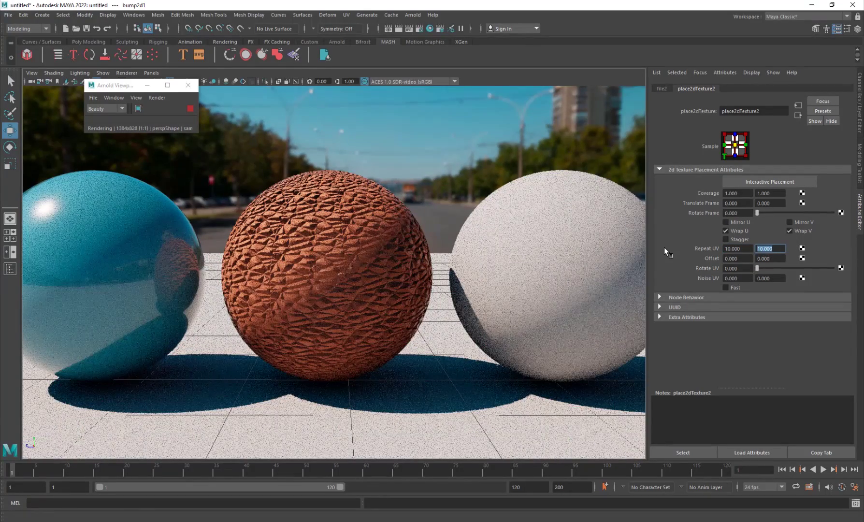
- Increase the bump texture's Repeat UV to 15 by 15
text(15)
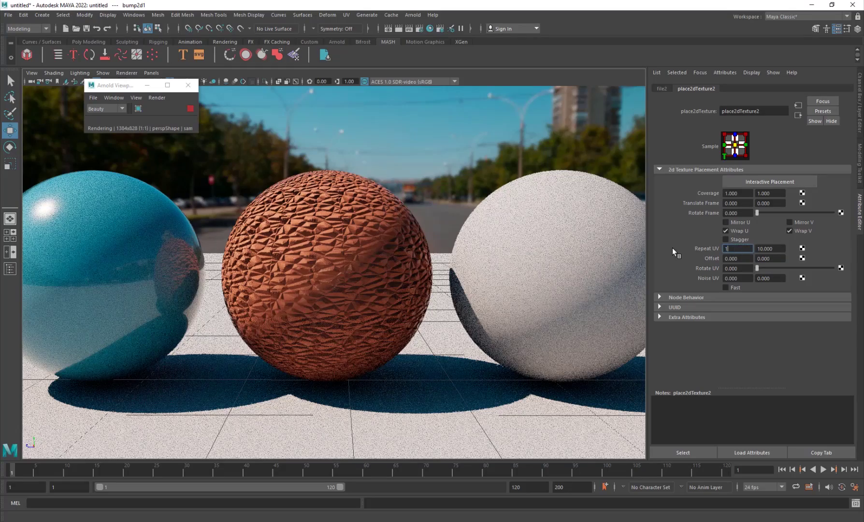
key(Tab)
text(15)
key(Return)
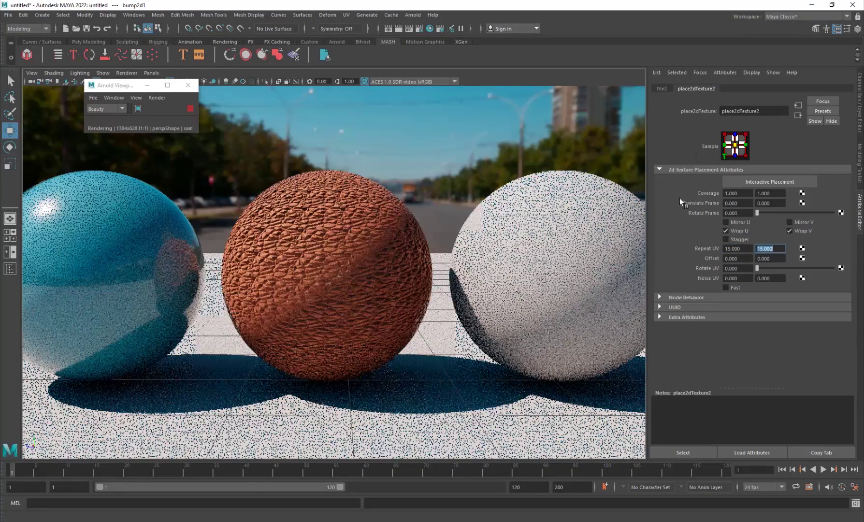
- Reselect the bumpy sphere and go through its material's bump mapping connection to the bump2d attributes
click(798, 115)
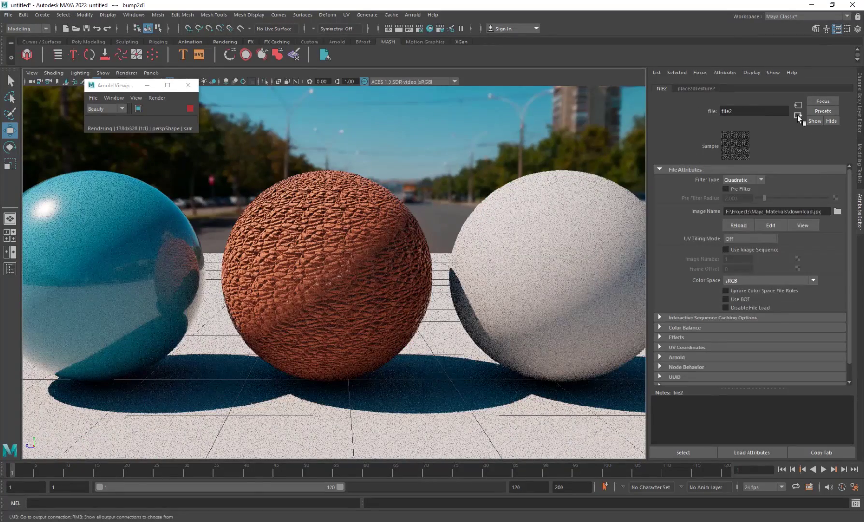
click(320, 257)
right_drag(371, 225, 366, 442)
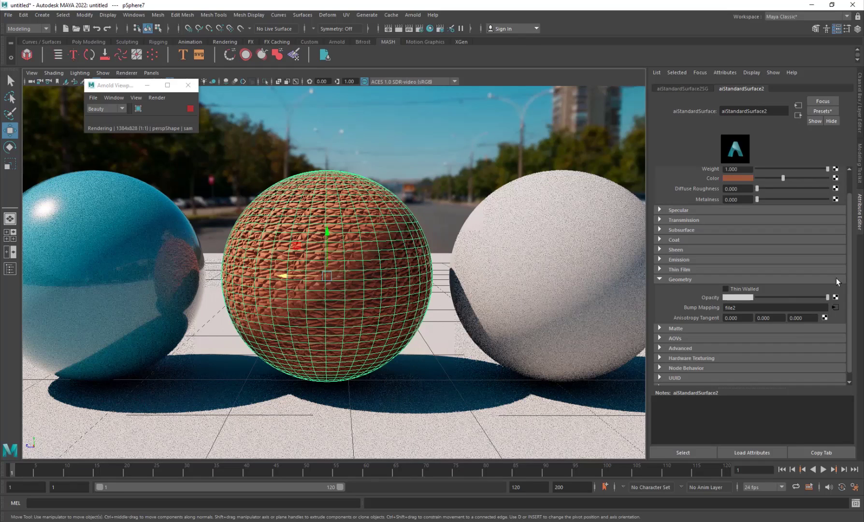
click(835, 308)
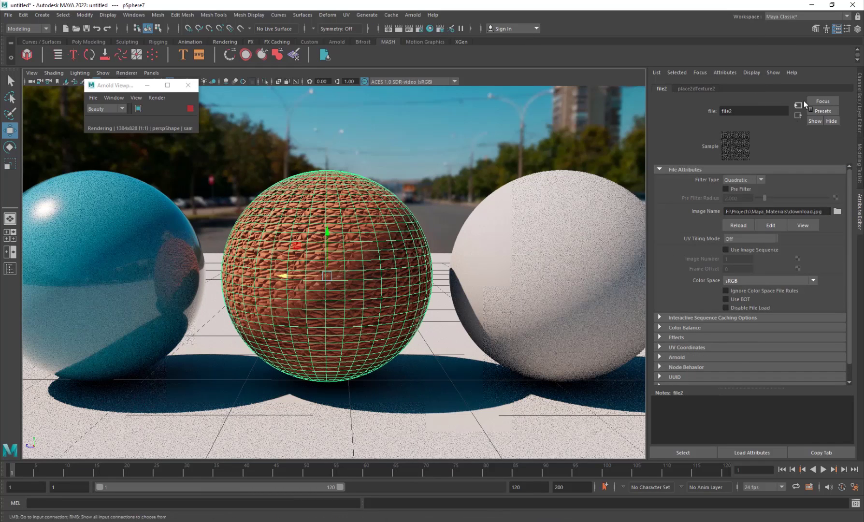
click(798, 116)
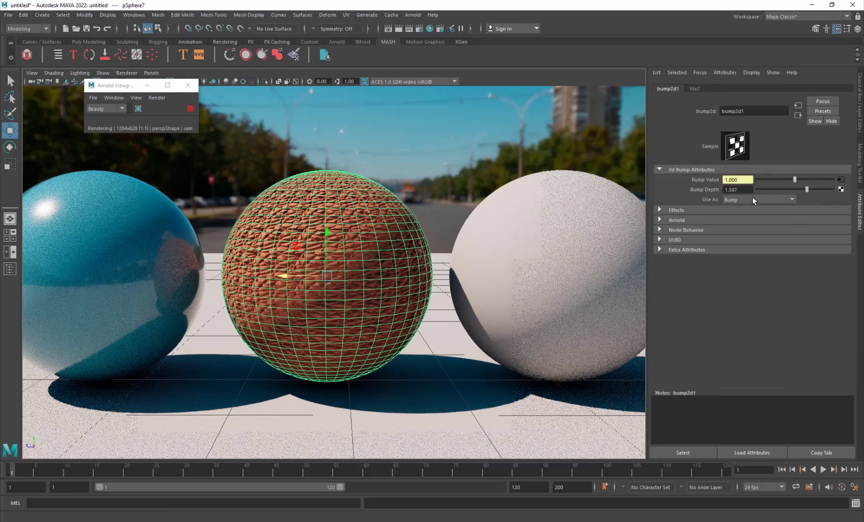
- Set the bump depth of the second sphere's bump2d node to 0.6 and deselect the sphere
text(.)
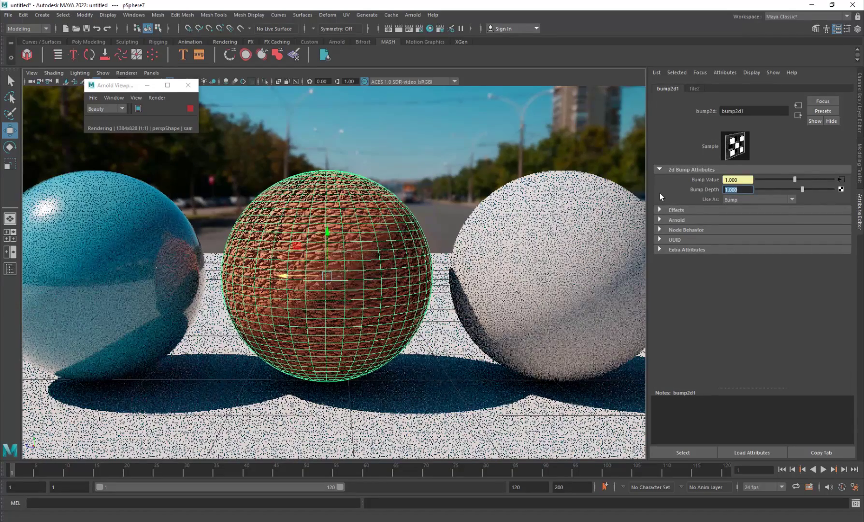
text(5)
key(Return)
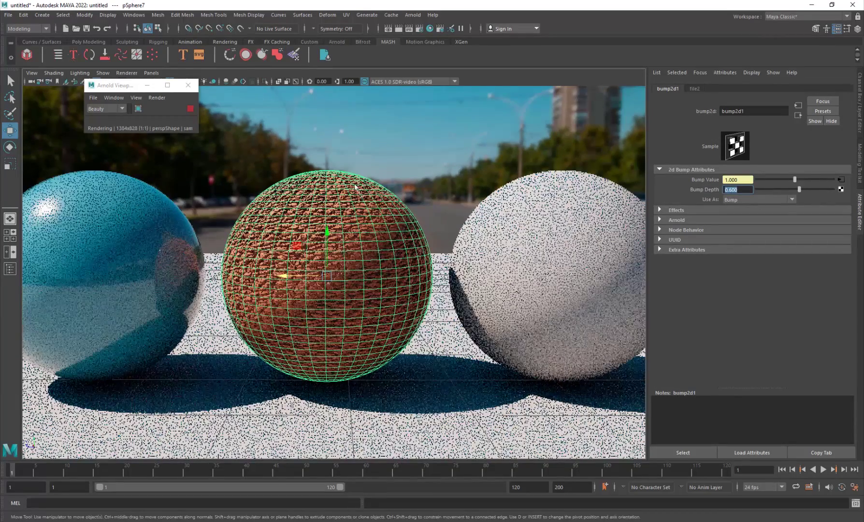
click(396, 146)
- Open the bumpy sphere's material attributes and raise its specular roughness to about 0.52
scroll(454, 232, down, 3)
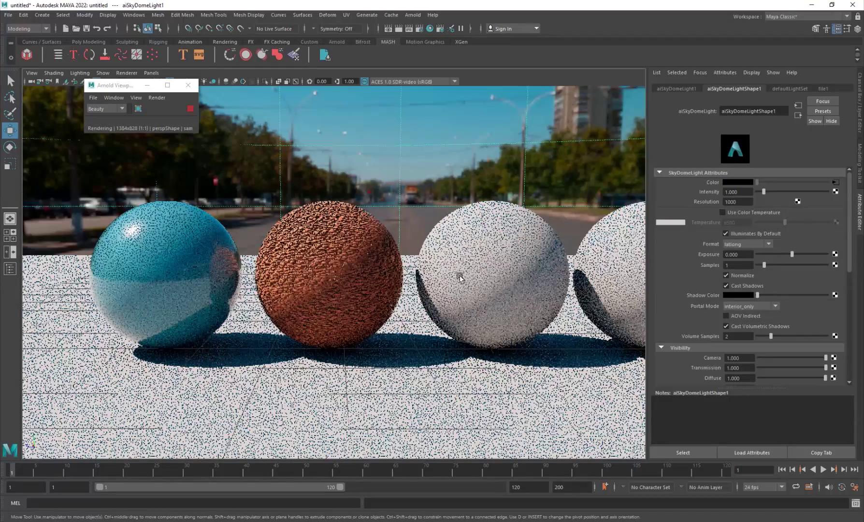
scroll(391, 263, down, 3)
alt+middle_drag(339, 318, 293, 321)
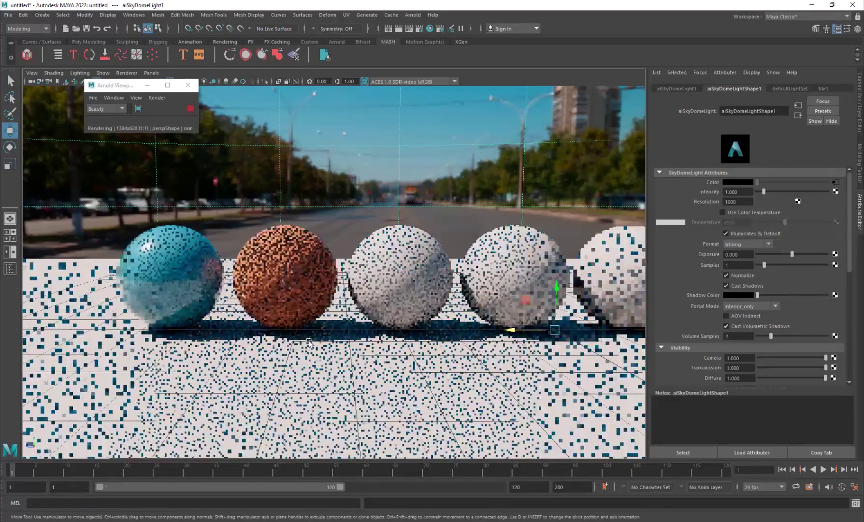
scroll(290, 254, up, 5)
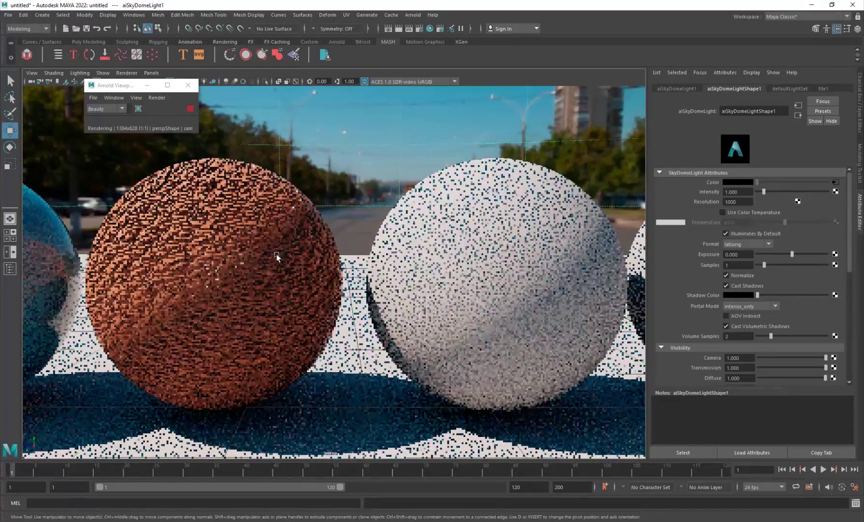
click(336, 267)
right_click(330, 234)
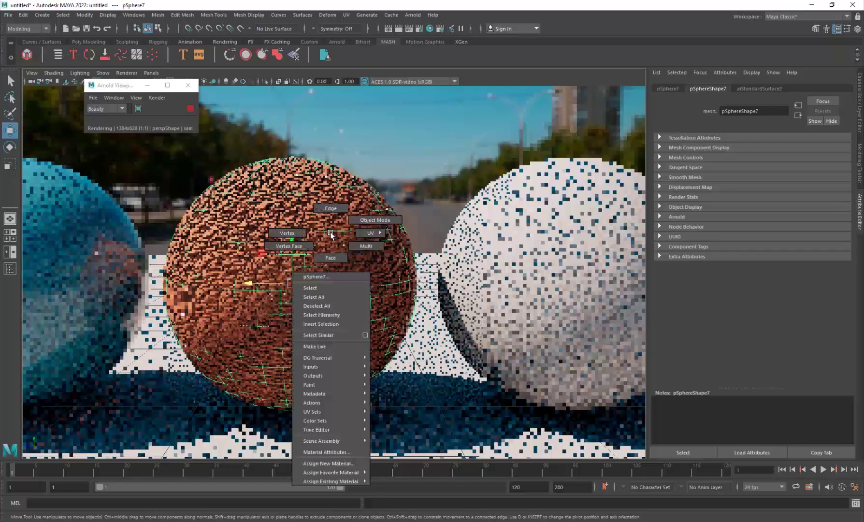
click(345, 452)
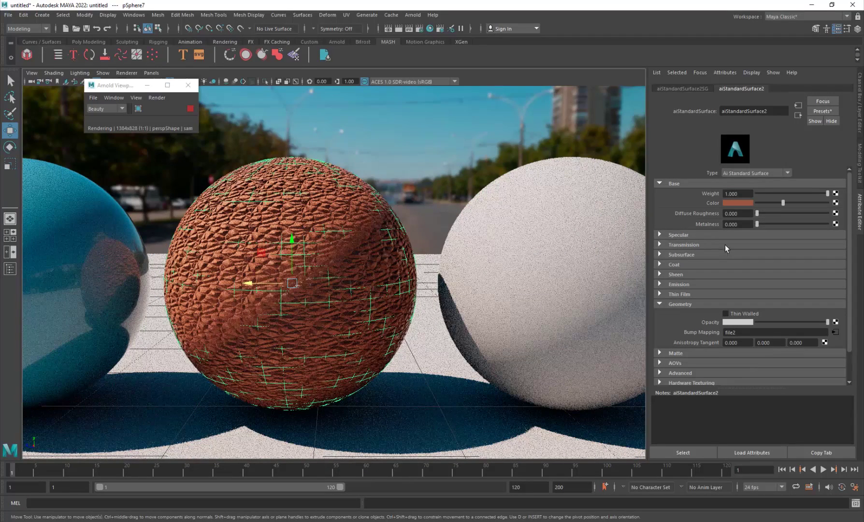
click(681, 235)
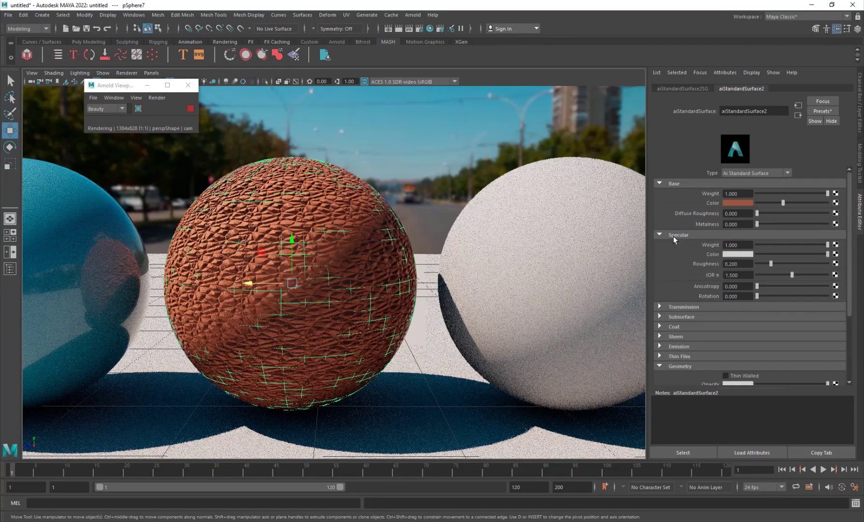
drag(763, 265, 794, 267)
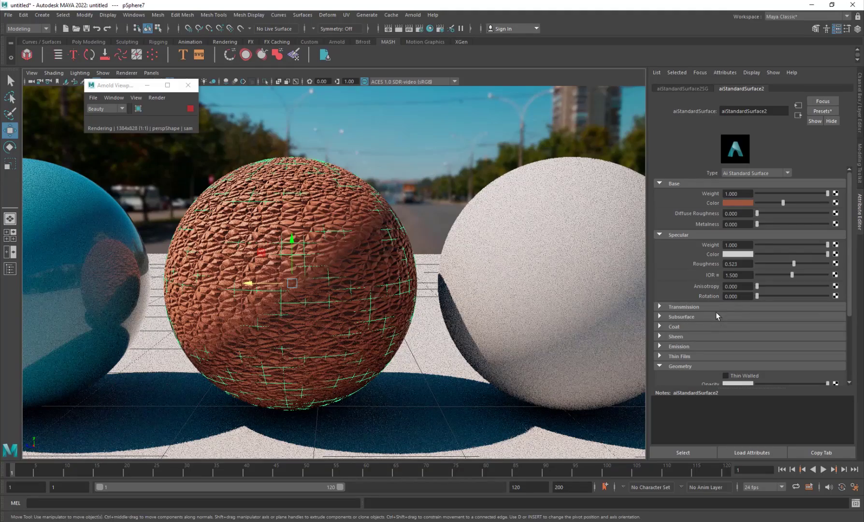
- Raise the metalness of the bumpy sphere's material and increase its specular roughness slightly further
drag(757, 224, 807, 224)
mouse_move(794, 264)
mouse_down()
mouse_move(774, 264)
mouse_move(800, 261)
mouse_up()
click(392, 189)
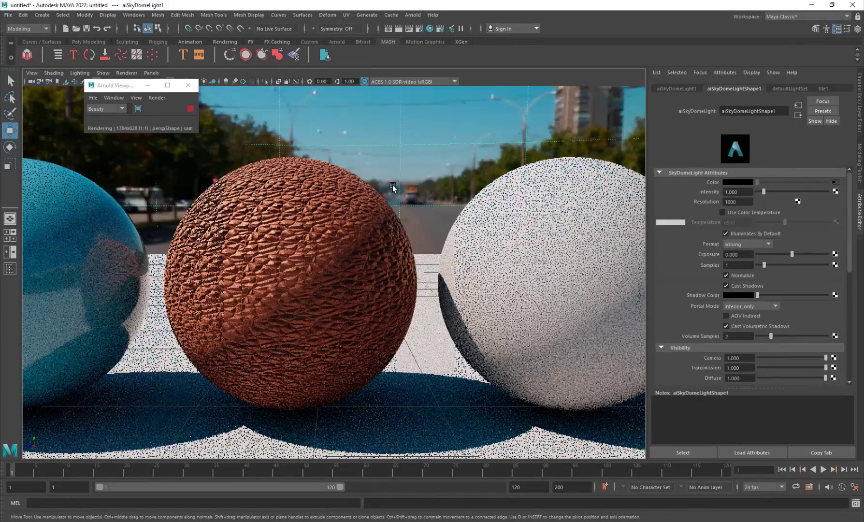
- Rotate the skydome light around its vertical axis to about 468 degrees
scroll(372, 244, down, 5)
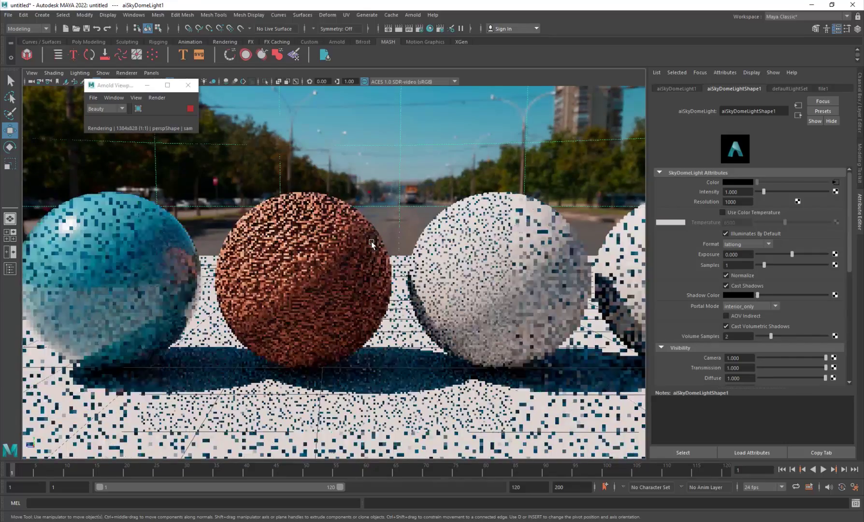
key(e)
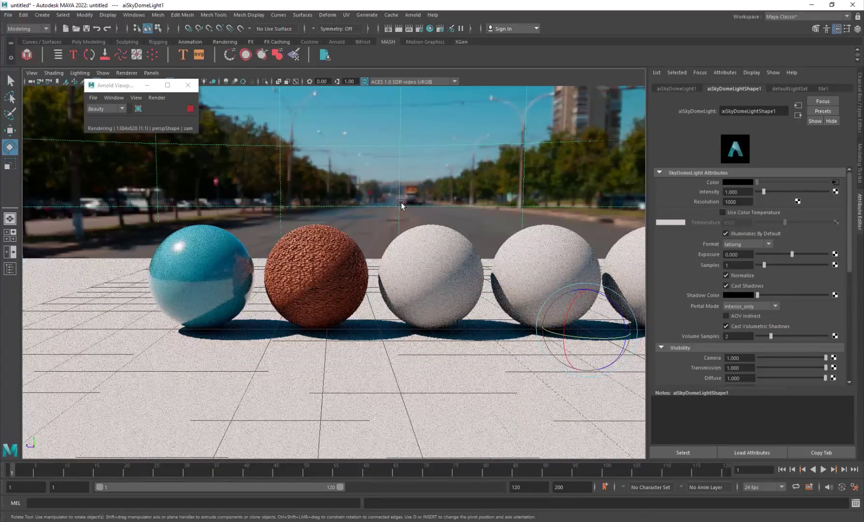
drag(577, 341, 592, 329)
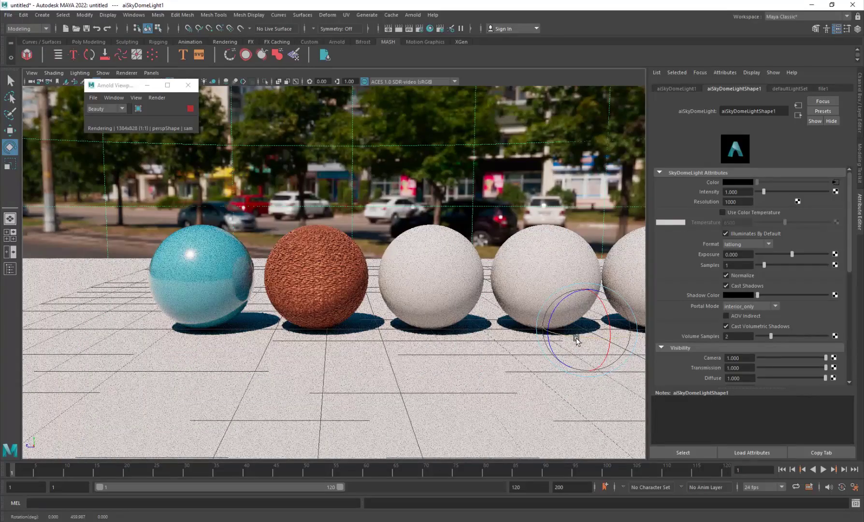
drag(572, 338, 578, 339)
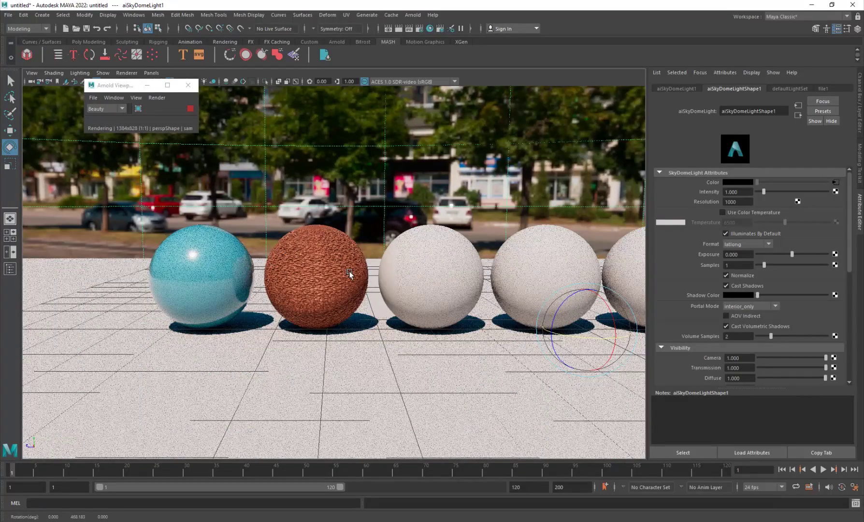
- Inspect the bumpy sphere's surface up close under the rotated skydome lighting
click(333, 281)
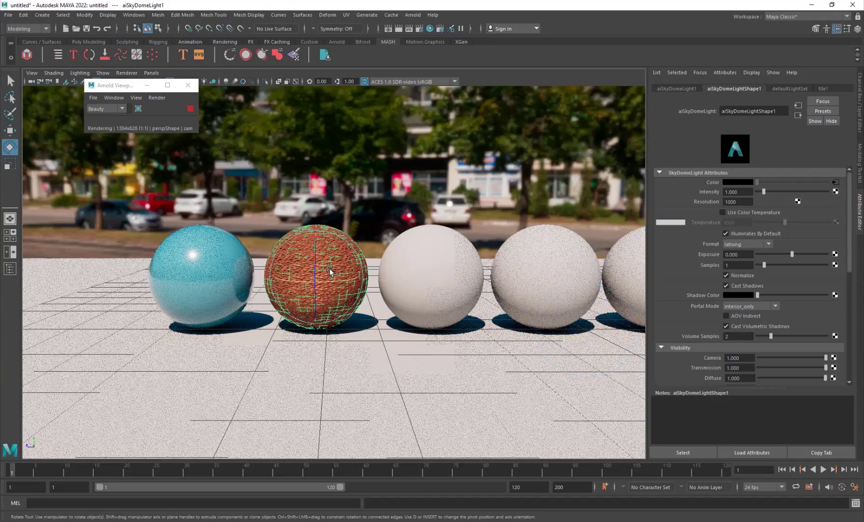
key(f)
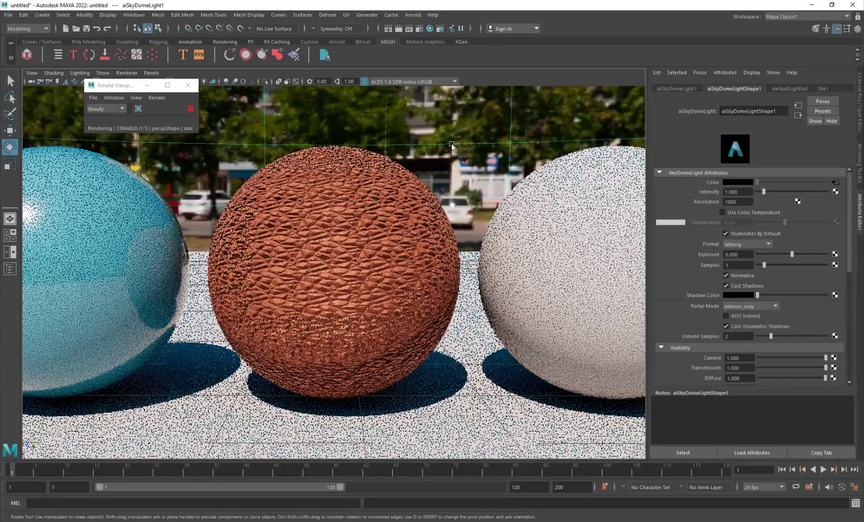
scroll(422, 189, down, 3)
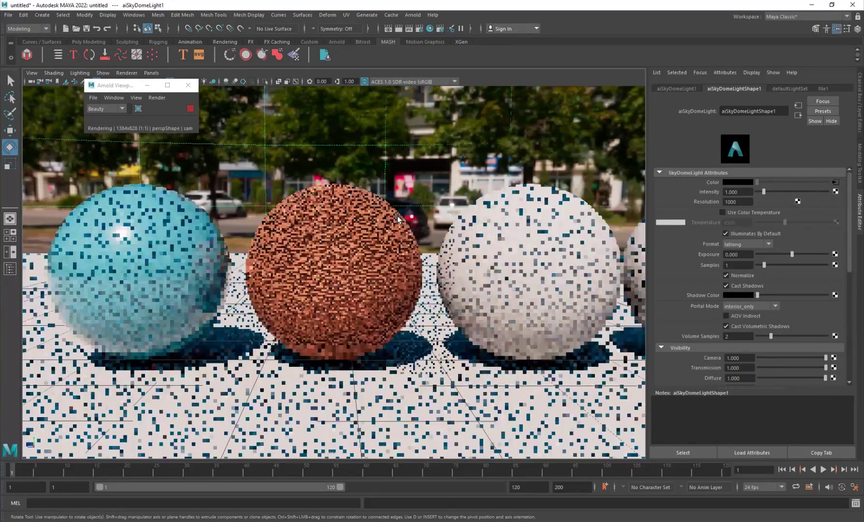
scroll(386, 270, down, 3)
alt+middle_drag(368, 280, 299, 297)
scroll(335, 279, up, 2)
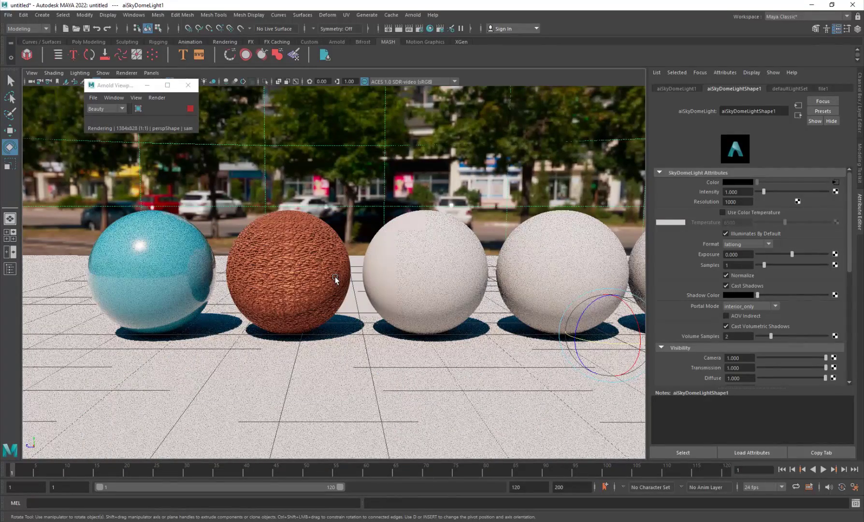
- Select the third sphere and check its intended material in the reference render Realisti_Materials_Arnold.jpg in Photos, then return to Maya
click(405, 261)
mouse_move(480, 513)
click(444, 442)
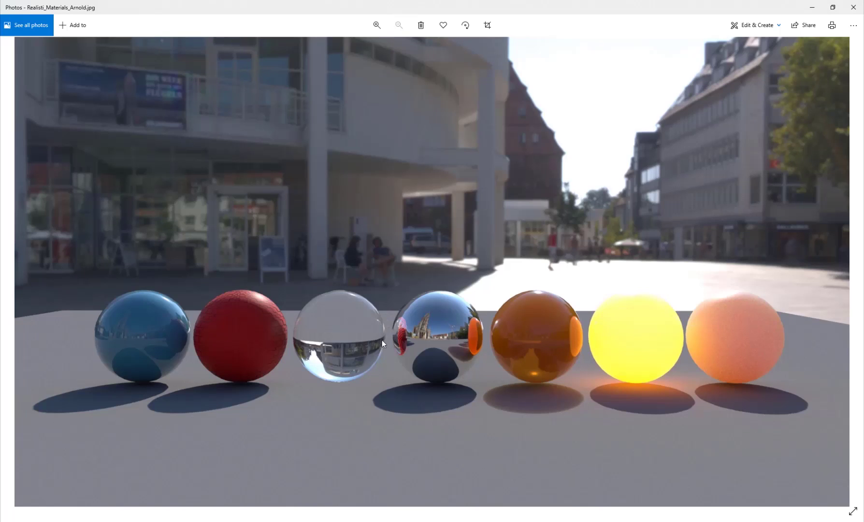
key(alt+Tab)
alt+middle_drag(359, 311, 313, 307)
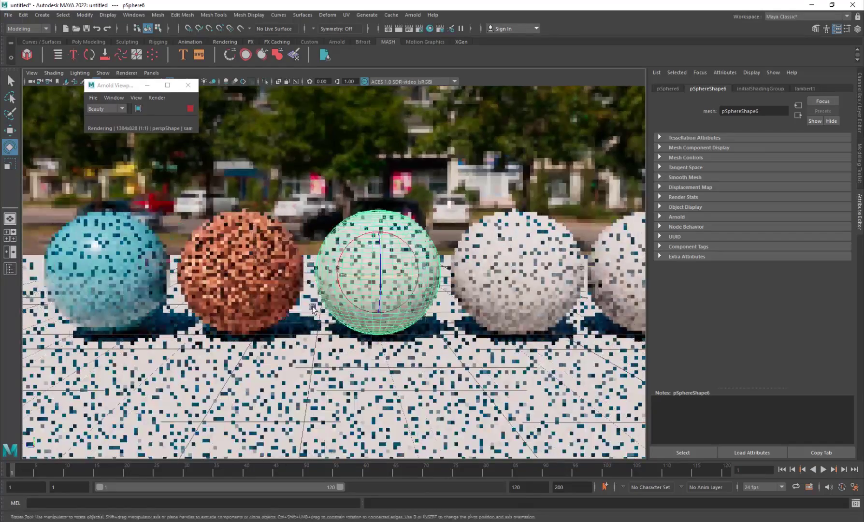
- Add the Arnold aiStandardSurface shader to the favorite materials while choosing a new material for the third sphere
right_click(380, 252)
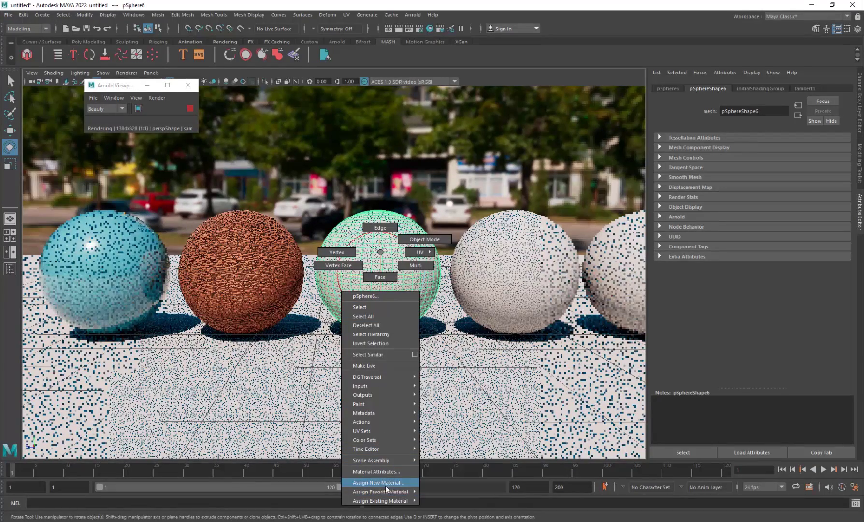
mouse_move(391, 491)
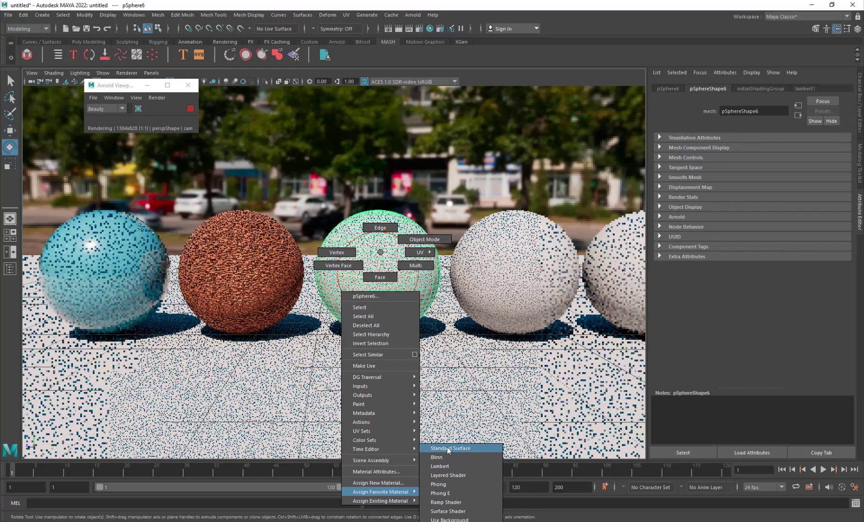
click(382, 483)
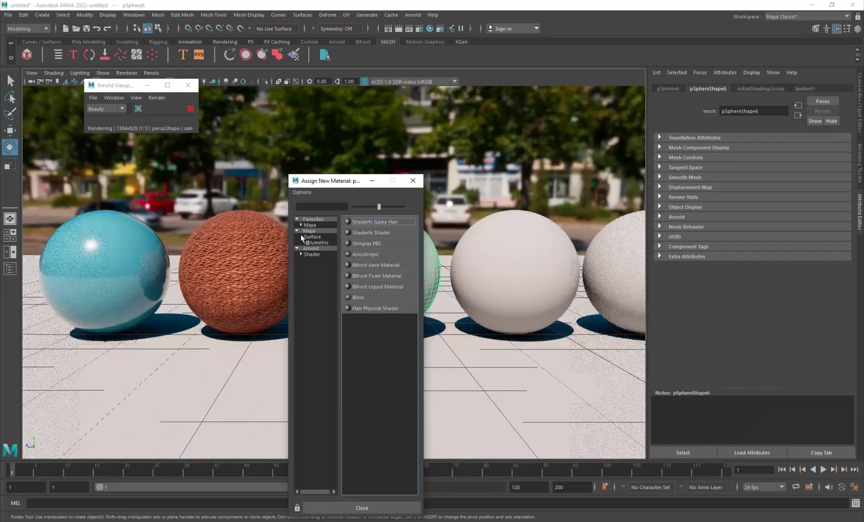
click(315, 255)
right_click(382, 373)
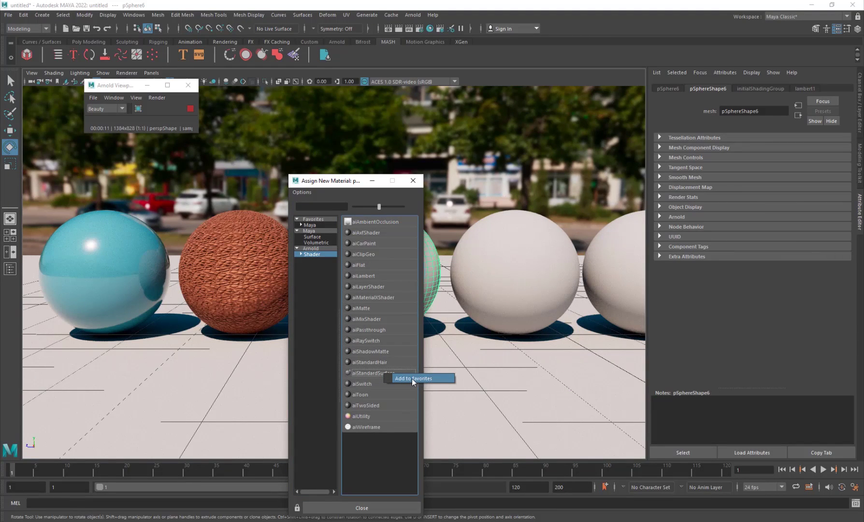
click(407, 379)
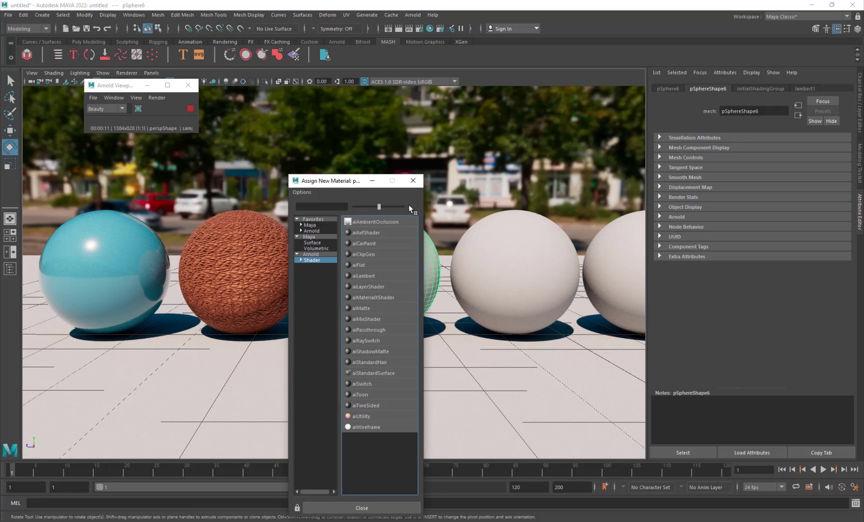
click(413, 182)
- Assign the favorite Standard Surface to the third sphere, and replace it with a new Arnold aiStandardSurface material
right_drag(372, 247, 397, 488)
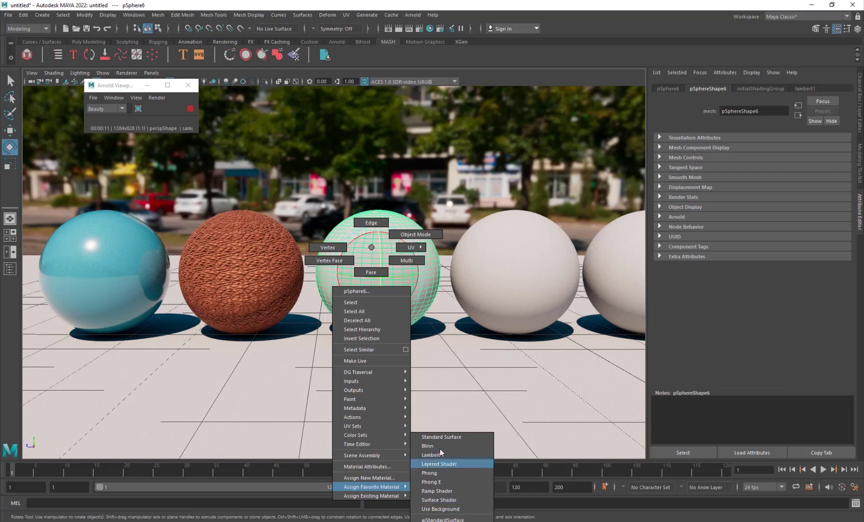
right_drag(437, 436, 438, 437)
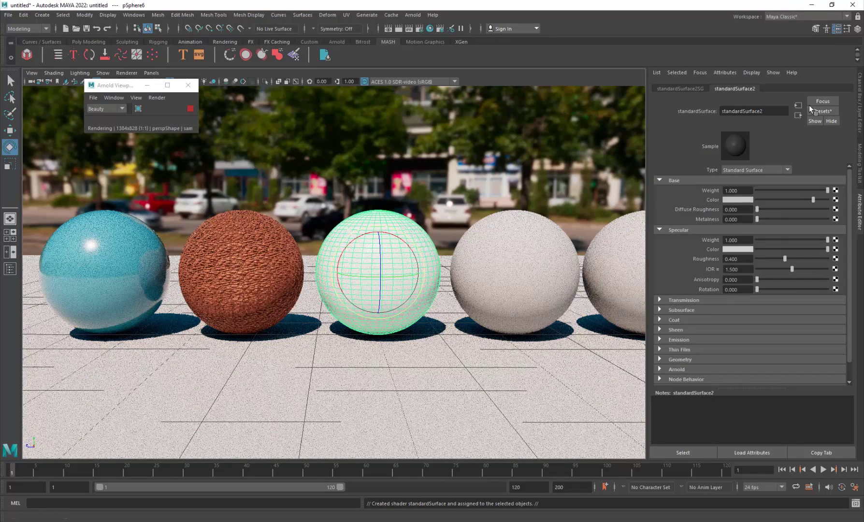
right_click(395, 231)
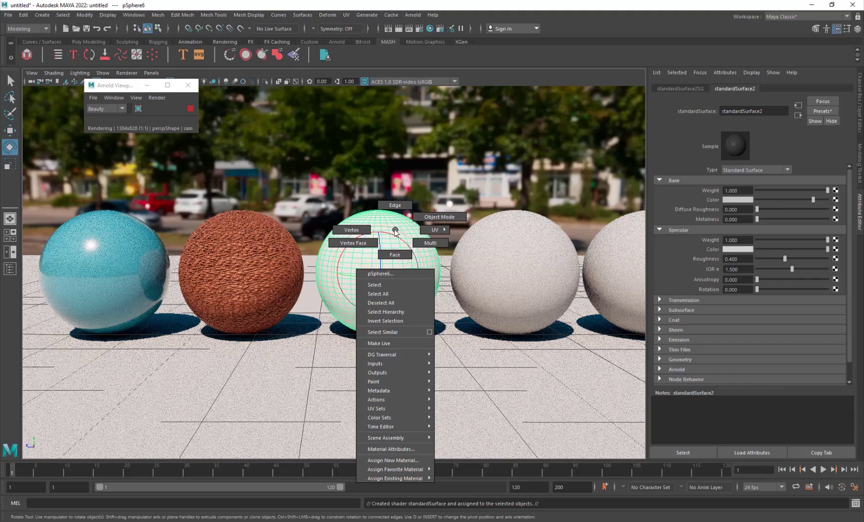
click(406, 461)
click(312, 260)
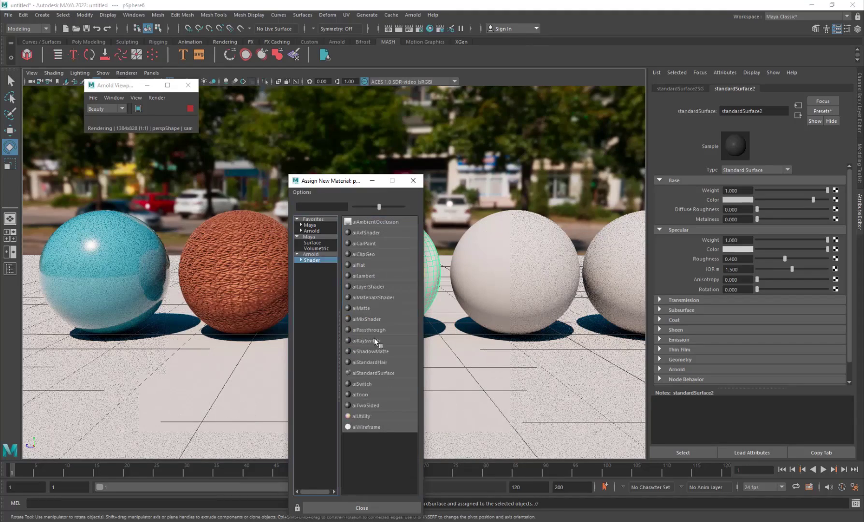
click(381, 375)
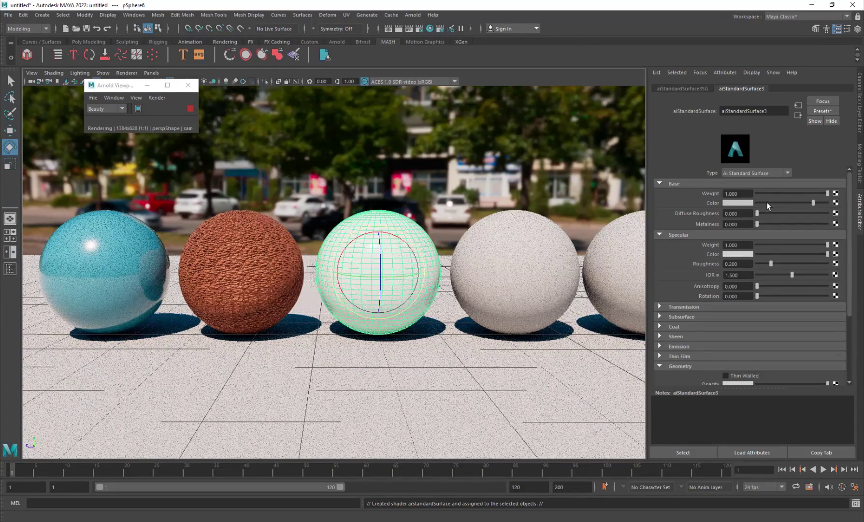
- Set the third sphere material's base color to black and its transmission weight to 1, and deselect the sphere
drag(766, 202, 743, 205)
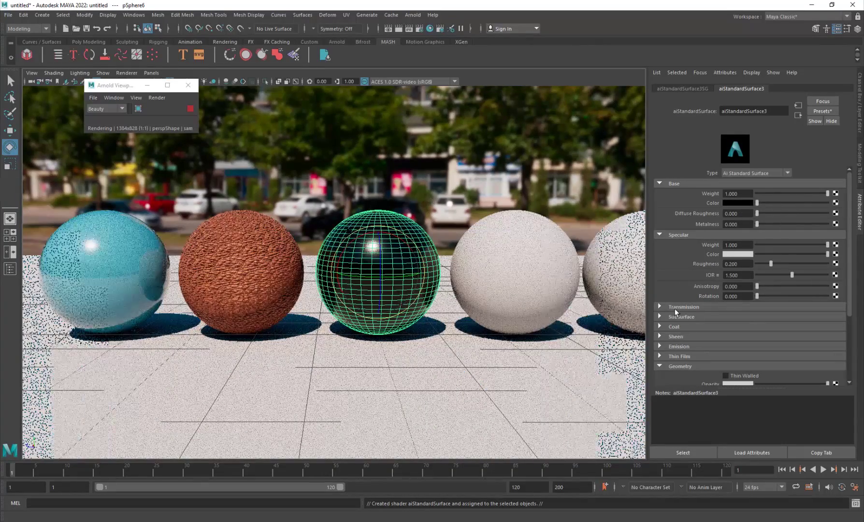
click(675, 309)
drag(758, 317, 829, 317)
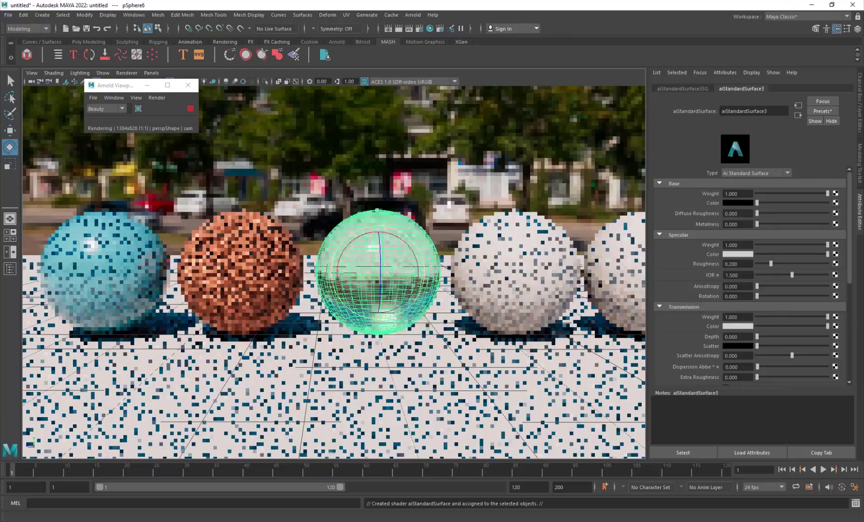
click(458, 199)
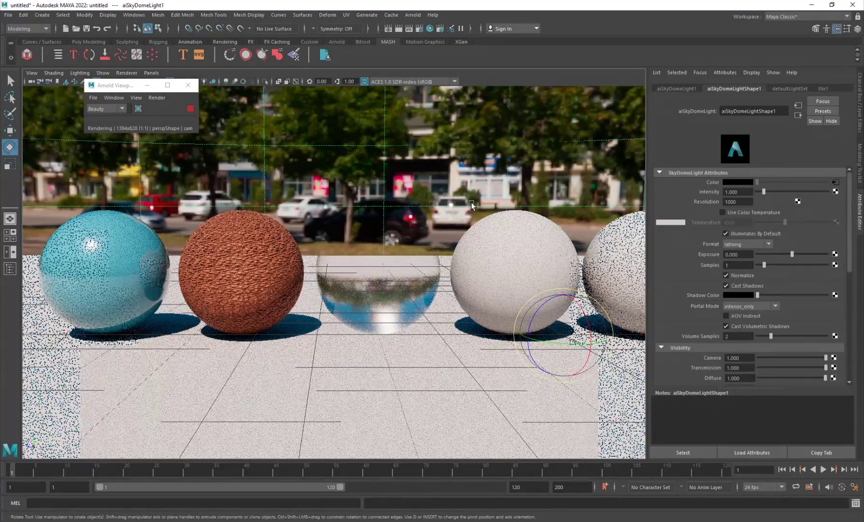
- Reopen the third sphere's material attributes and set its specular roughness to 0
click(403, 284)
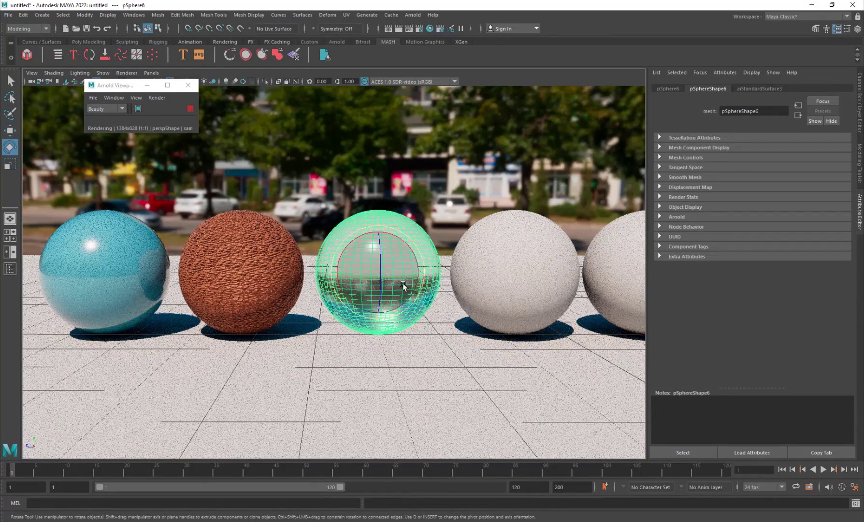
right_click(404, 283)
click(402, 503)
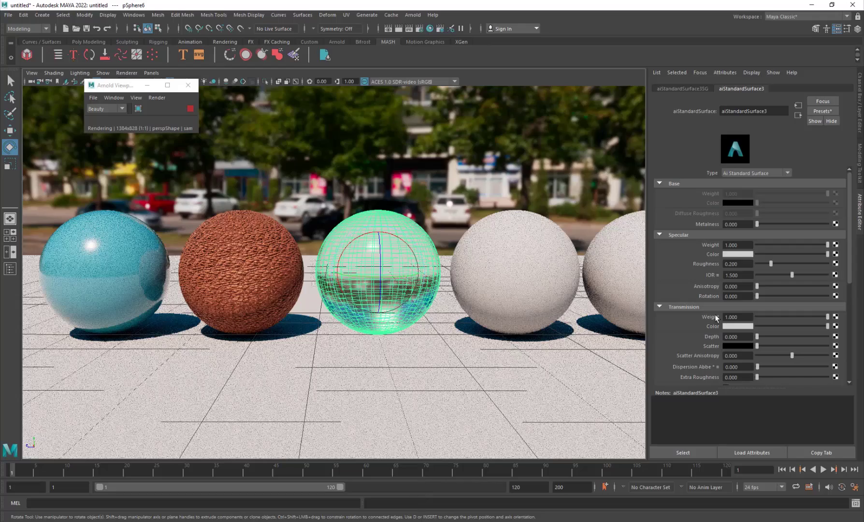
drag(776, 263, 744, 268)
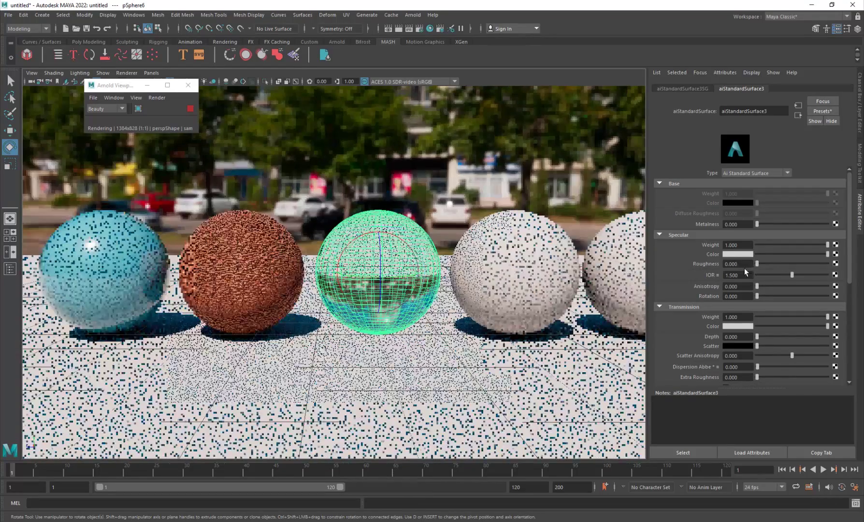
- Try an IOR of 0.725 on the third sphere's glass material
click(489, 197)
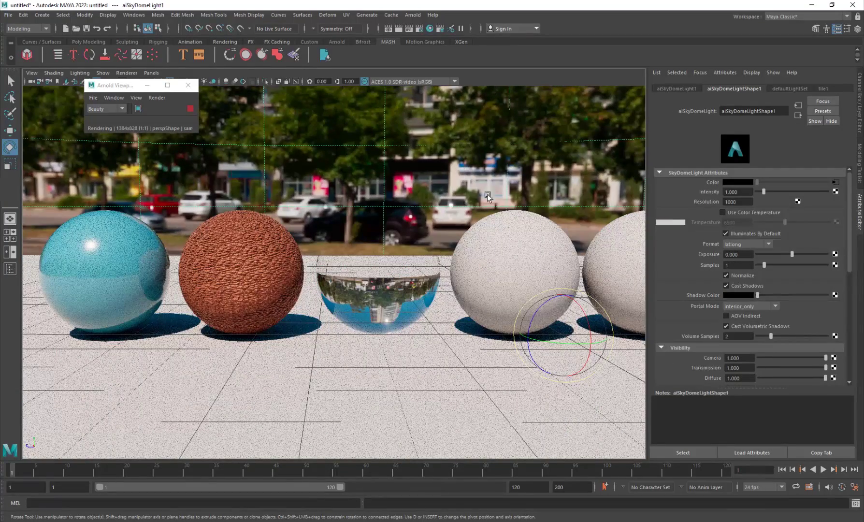
click(191, 109)
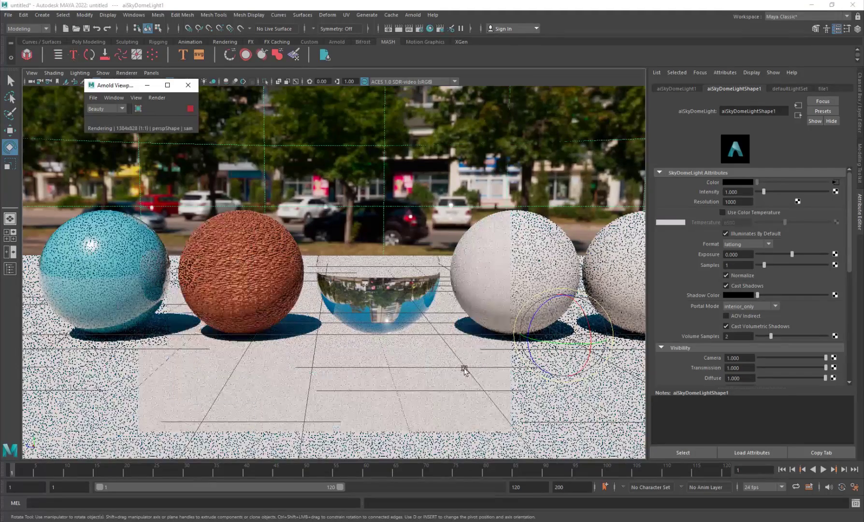
click(426, 179)
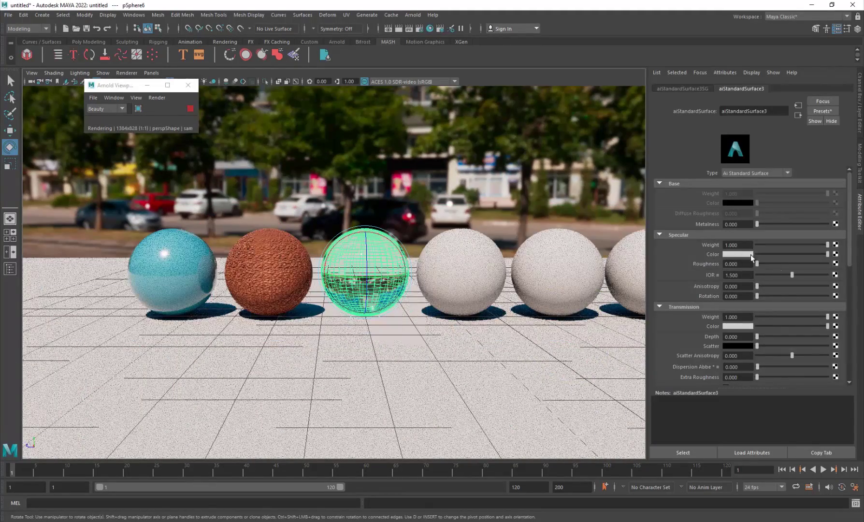
drag(779, 274, 774, 274)
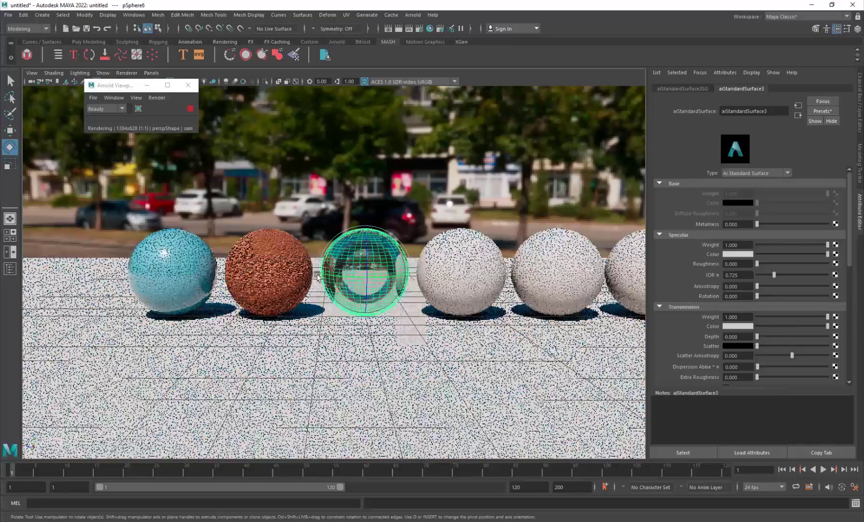
scroll(392, 274, up, 3)
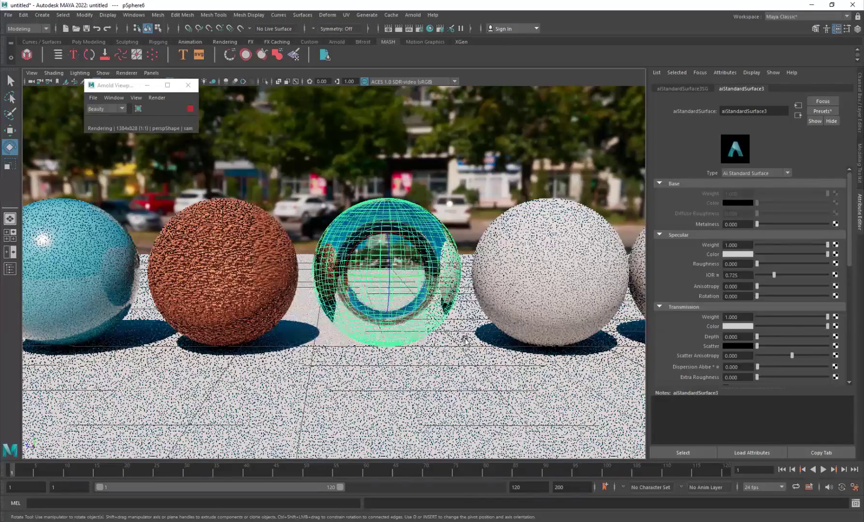
- Try an IOR of 1.33 on the third sphere's material, set it to 1.5, and deselect the sphere
drag(739, 276, 656, 277)
text(1.33)
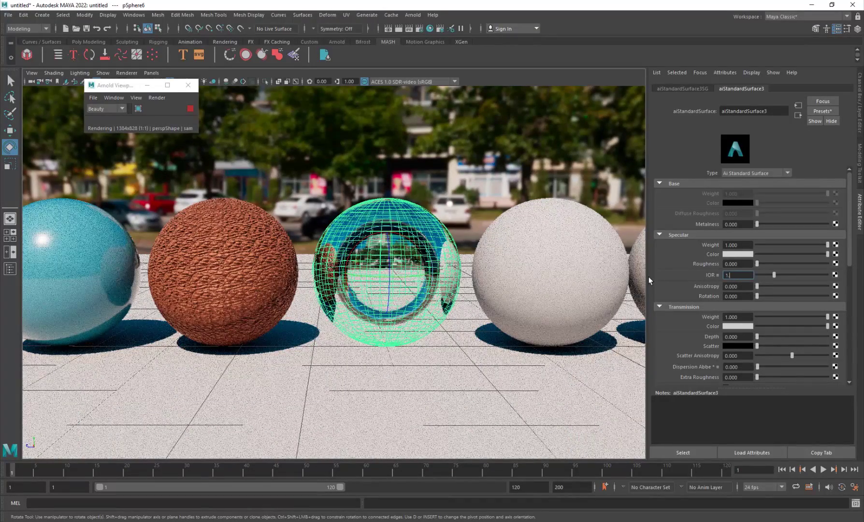
key(Return)
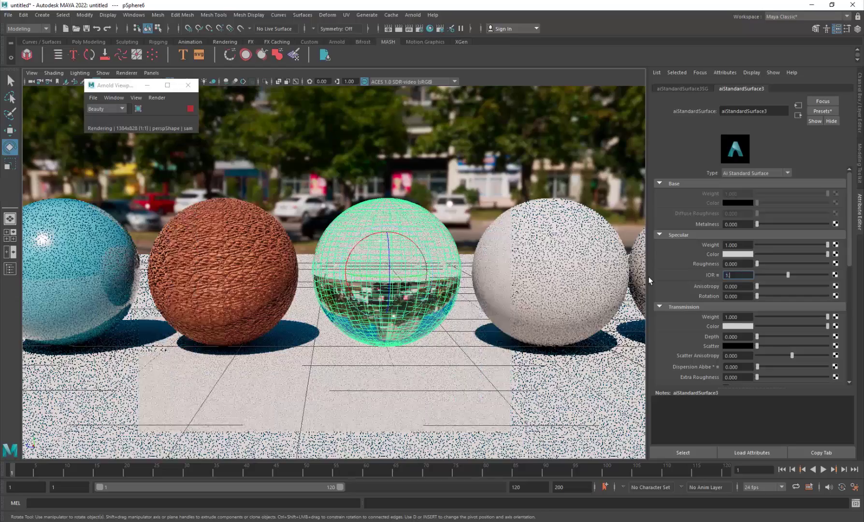
text(1.5)
key(Return)
click(415, 178)
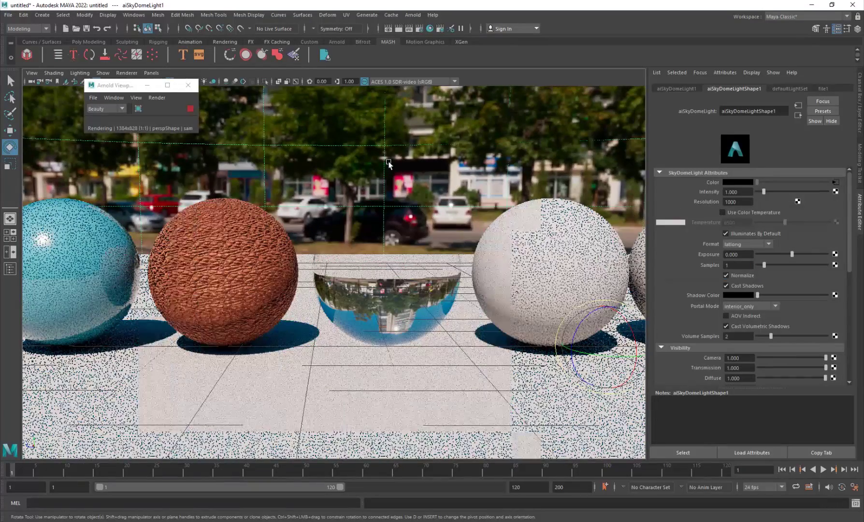
- Rotate the skydome light around its vertical axis until the open road and blue sky lie behind the spheres
scroll(414, 178, down, 2)
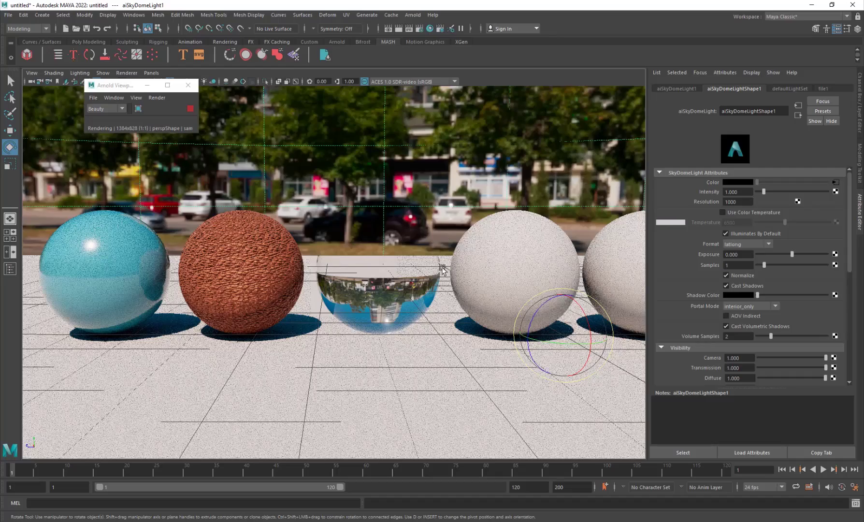
drag(545, 343, 508, 358)
click(397, 382)
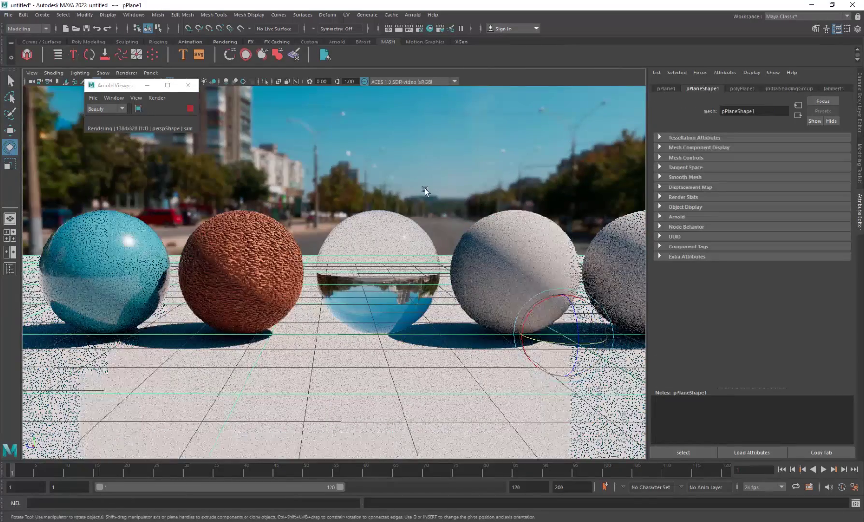
scroll(400, 196, down, 3)
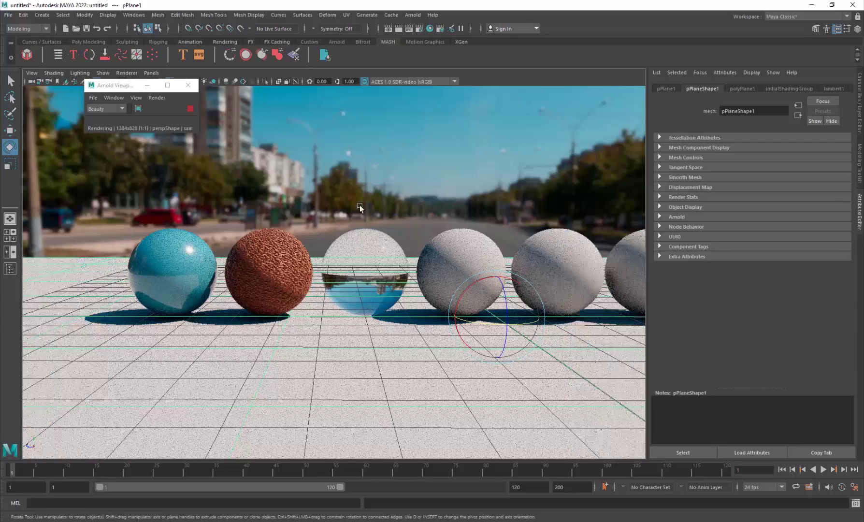
click(358, 182)
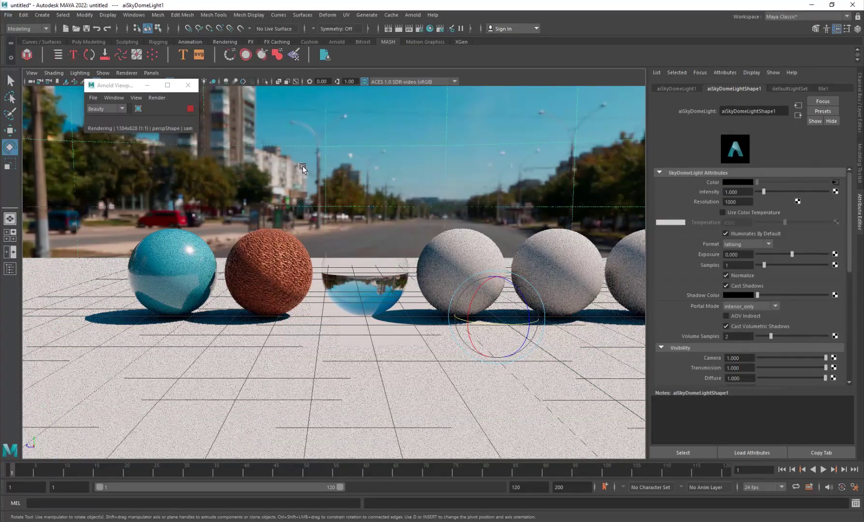
click(370, 202)
alt+drag(370, 202, 373, 291)
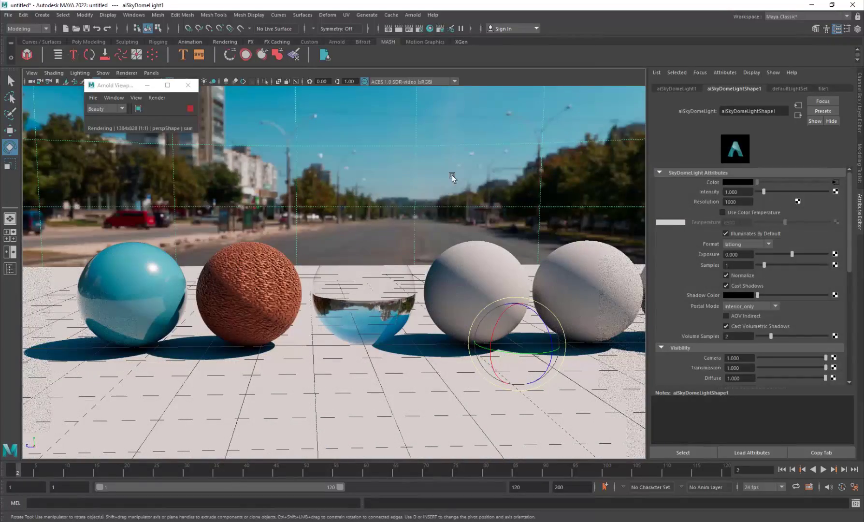
scroll(394, 285, down, 2)
- Switch to the Photos app to check the fourth sphere in the reference render, and return to Maya
click(370, 295)
mouse_move(357, 357)
alt+mouse_down()
mouse_move(349, 372)
mouse_move(347, 364)
alt+mouse_up()
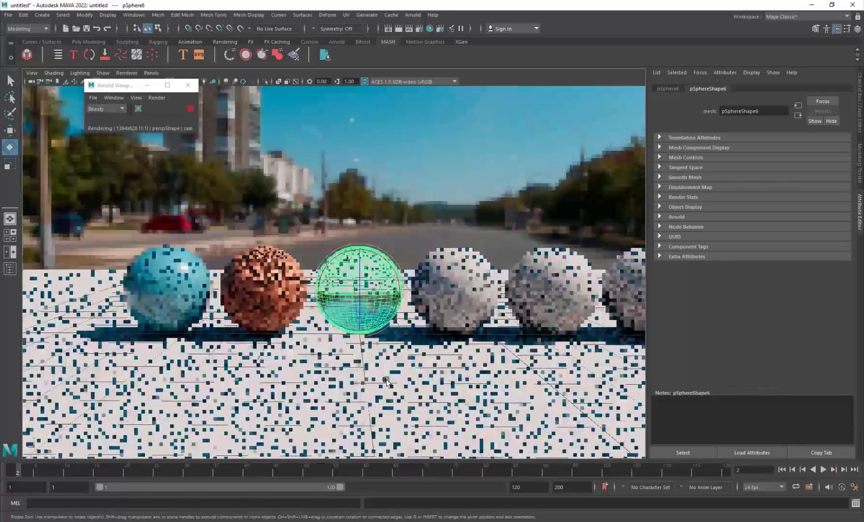
key(alt+Tab)
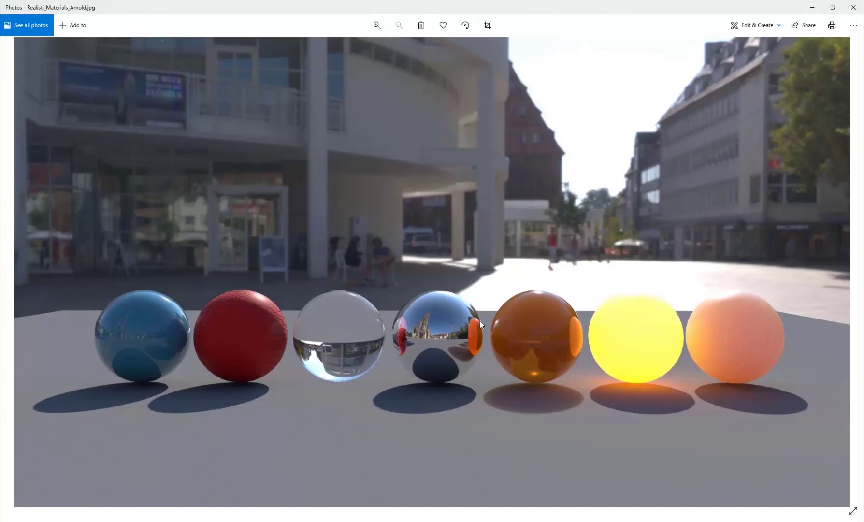
key(alt+Tab)
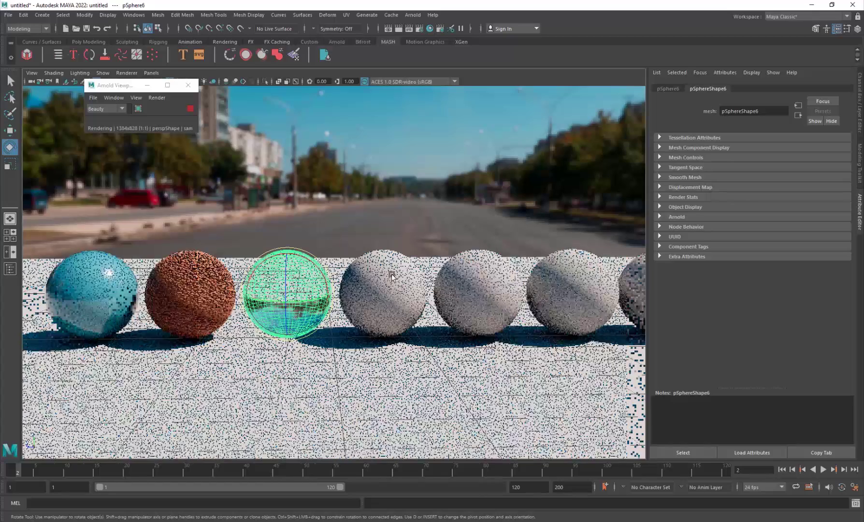
- Assign a new Arnold aiStandardSurface material to the fourth sphere and set its metalness to 1
click(397, 310)
right_click(403, 279)
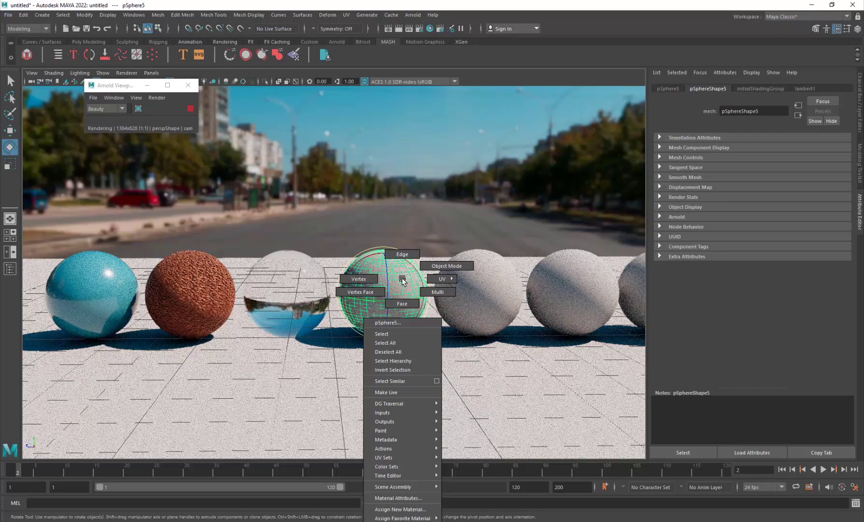
click(408, 510)
click(313, 260)
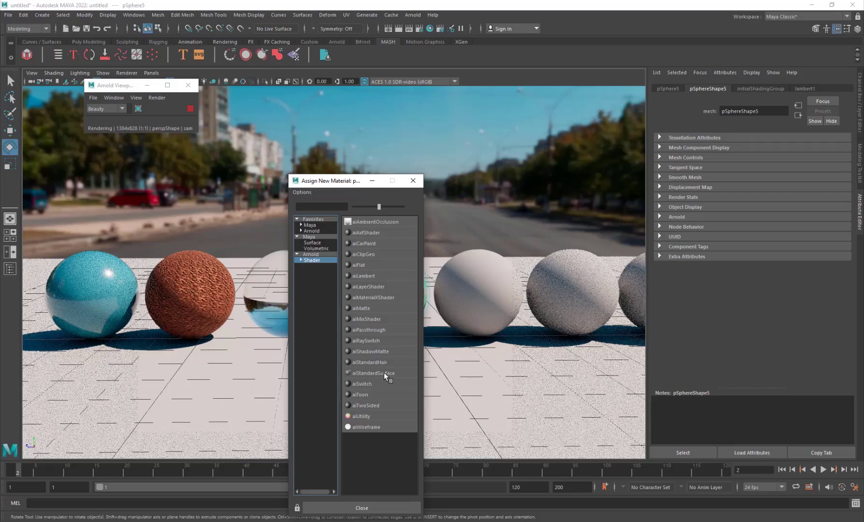
click(384, 372)
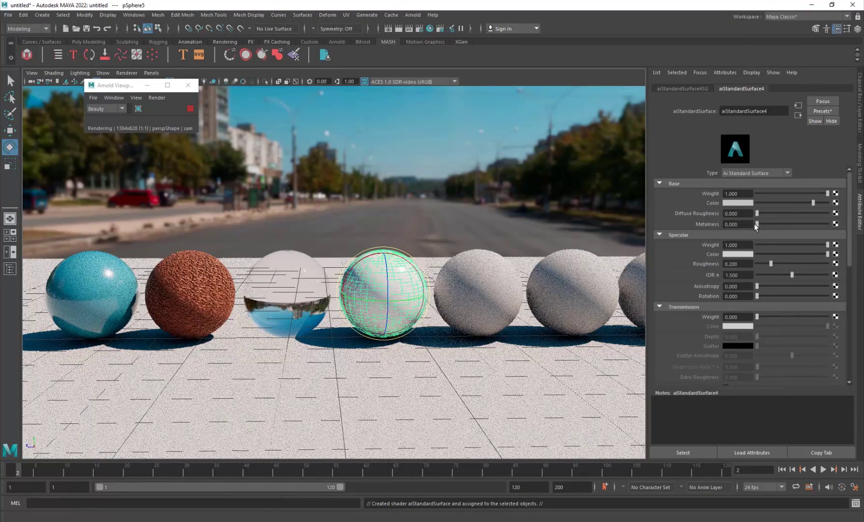
drag(757, 224, 830, 226)
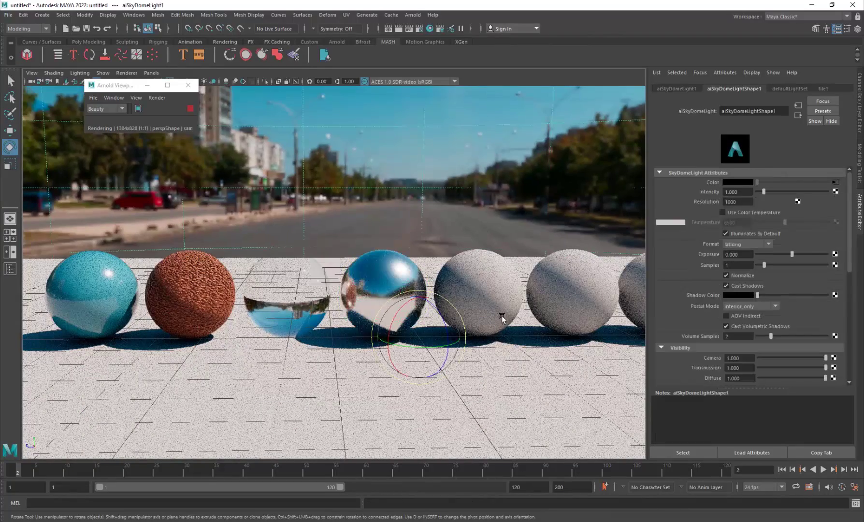
- Reopen the fourth sphere's material attributes and set its specular roughness to 0
alt+drag(288, 274, 286, 273)
alt+middle_drag(458, 304, 394, 263)
scroll(410, 290, up, 5)
click(392, 235)
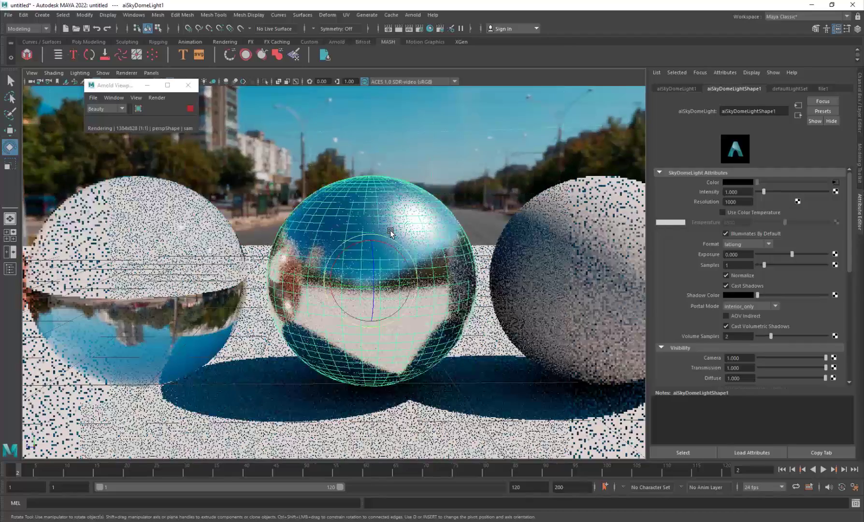
right_drag(417, 219, 432, 451)
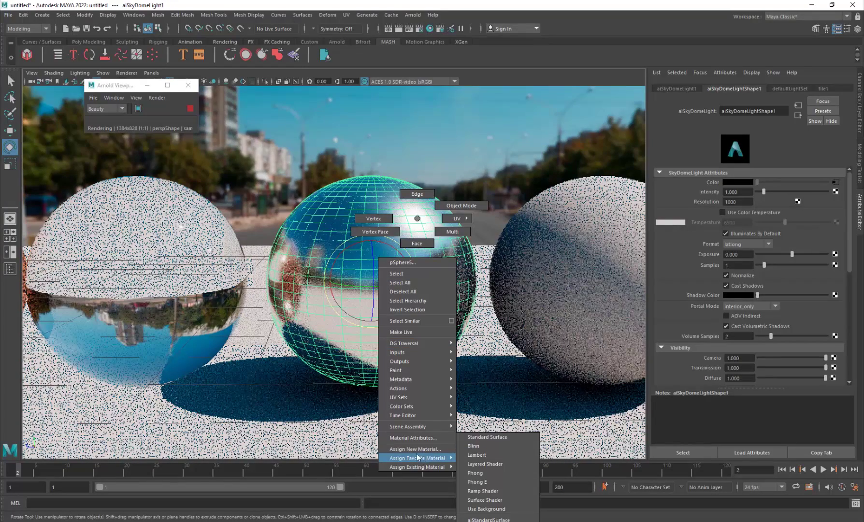
click(397, 439)
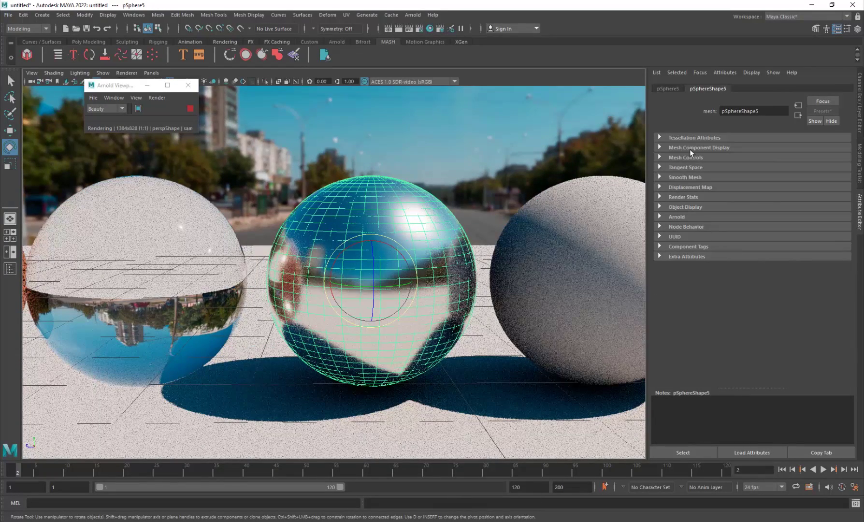
right_click(428, 226)
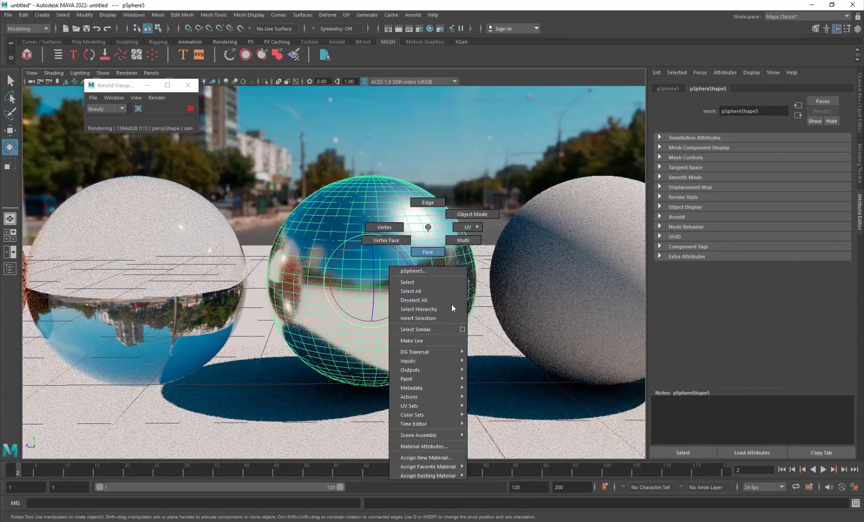
click(442, 445)
drag(762, 267, 747, 267)
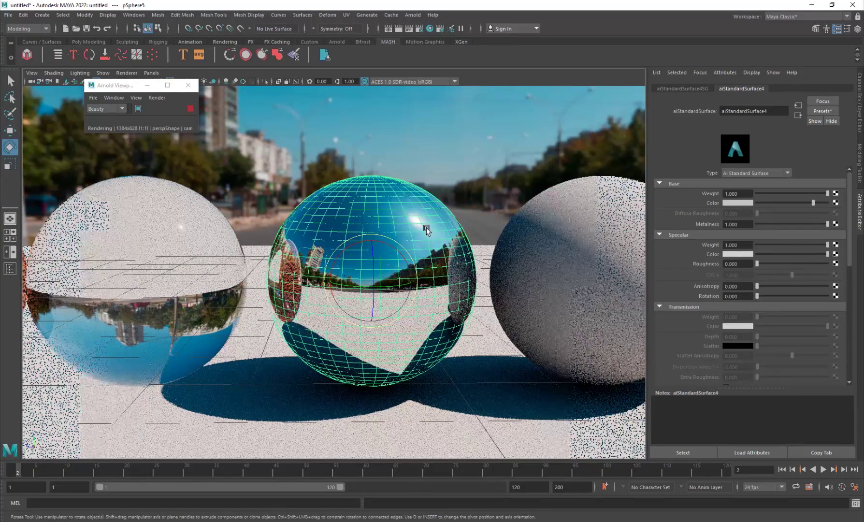
- Set the fourth sphere's specular roughness to about 0.039 and deselect the sphere
mouse_move(765, 265)
mouse_down()
mouse_move(795, 263)
mouse_move(759, 271)
mouse_up()
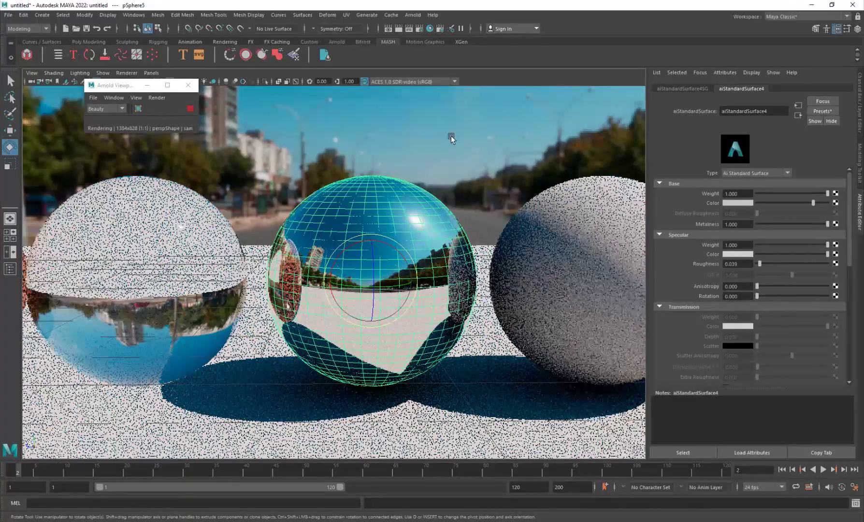
scroll(469, 165, down, 5)
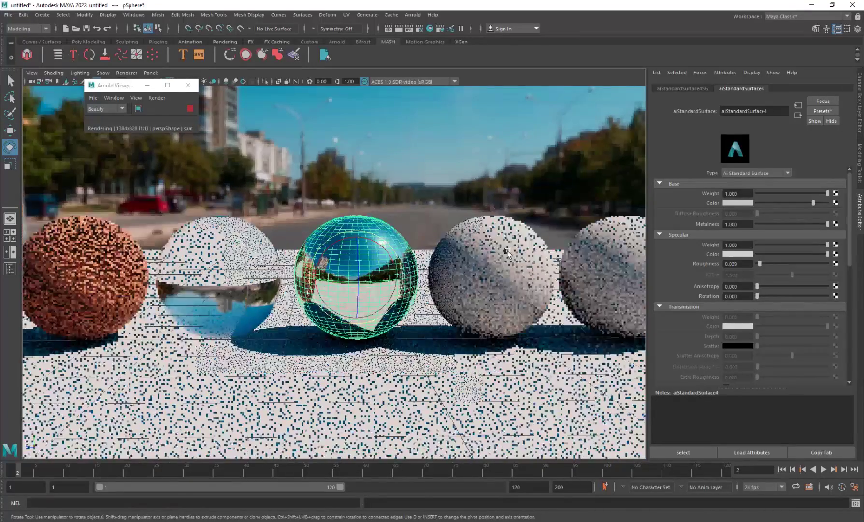
click(507, 252)
click(444, 174)
scroll(426, 188, down, 4)
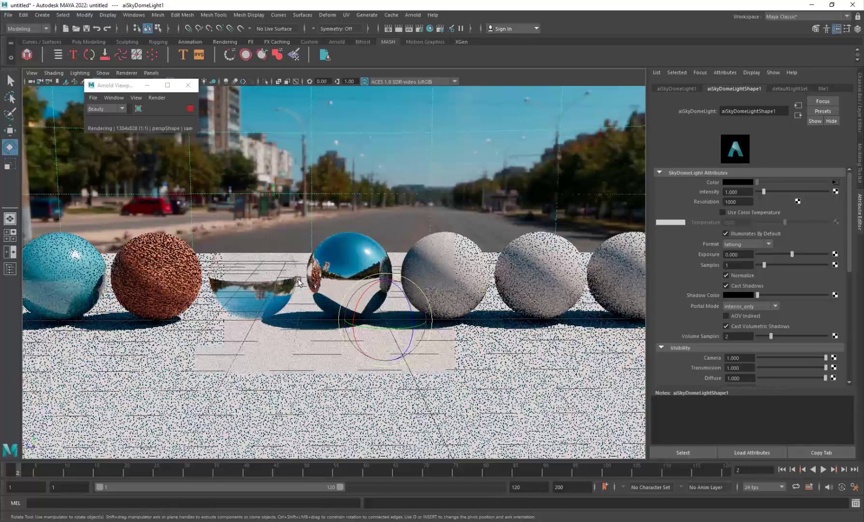
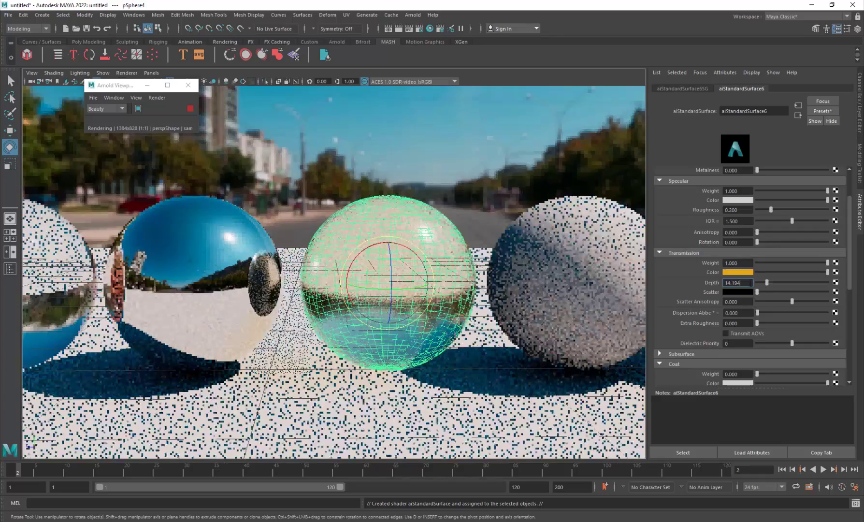
- Set the fifth sphere's transmission depth to 2 and give its scatter and transmission colours a dark orange
text(2)
key(Return)
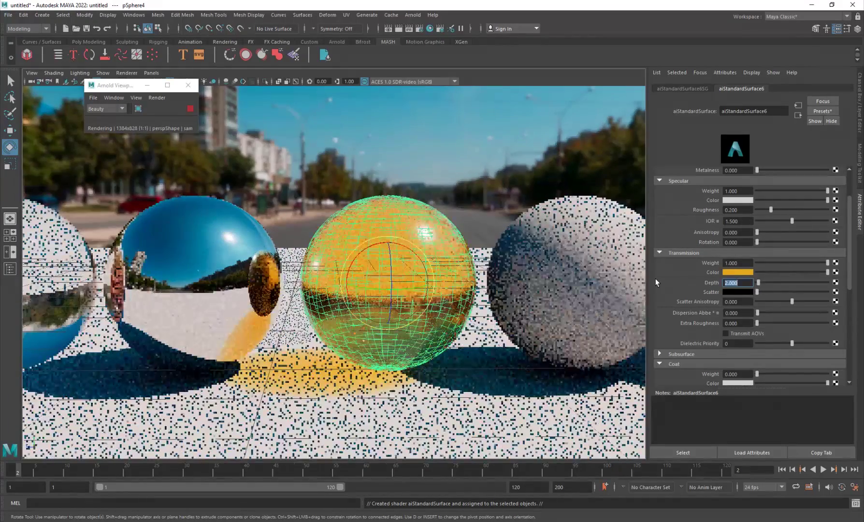
click(747, 293)
drag(760, 340, 747, 337)
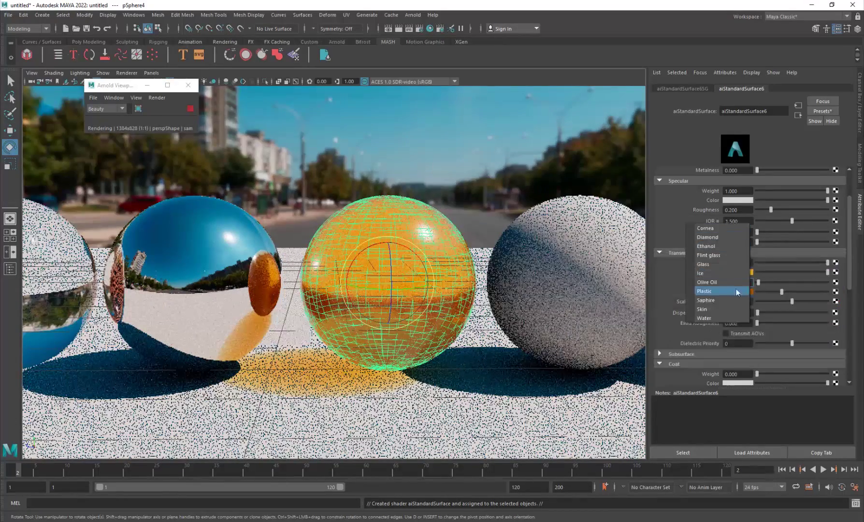
click(730, 271)
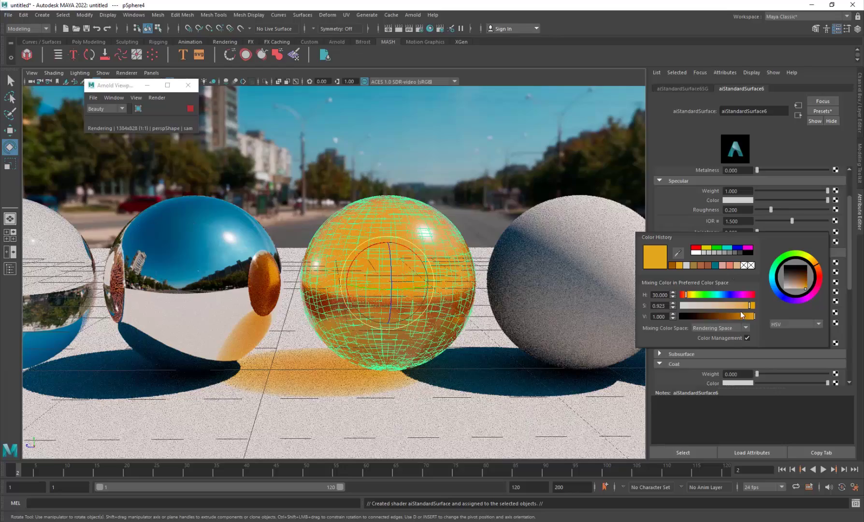
drag(743, 318, 738, 320)
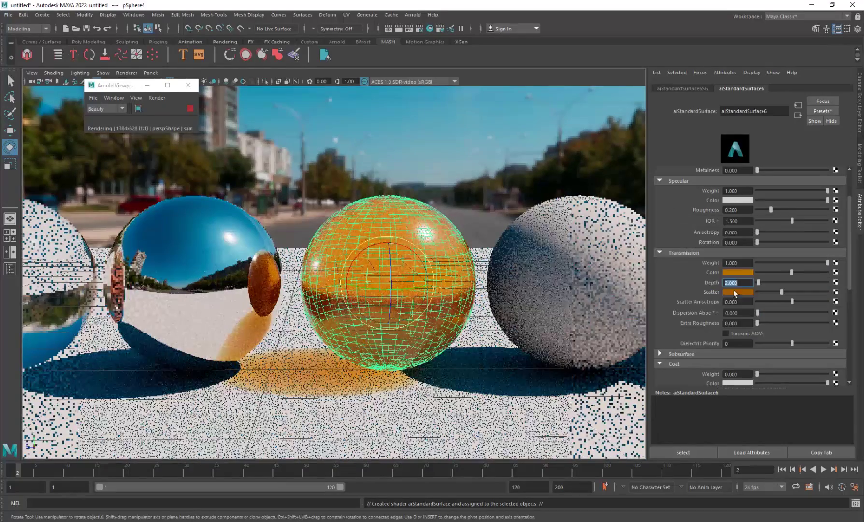
- Try a transmission depth of 1 on the fifth sphere, change it to 1.3, and deselect the sphere
text(1)
key(Return)
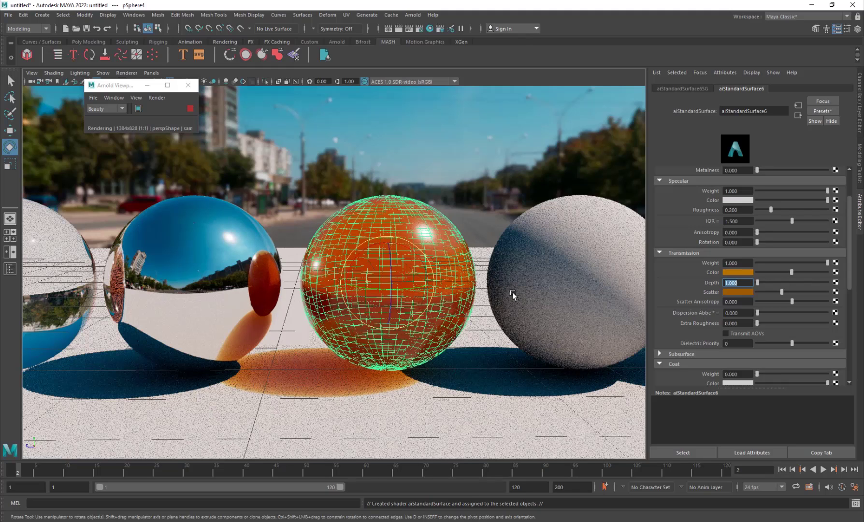
text(.3)
key(Return)
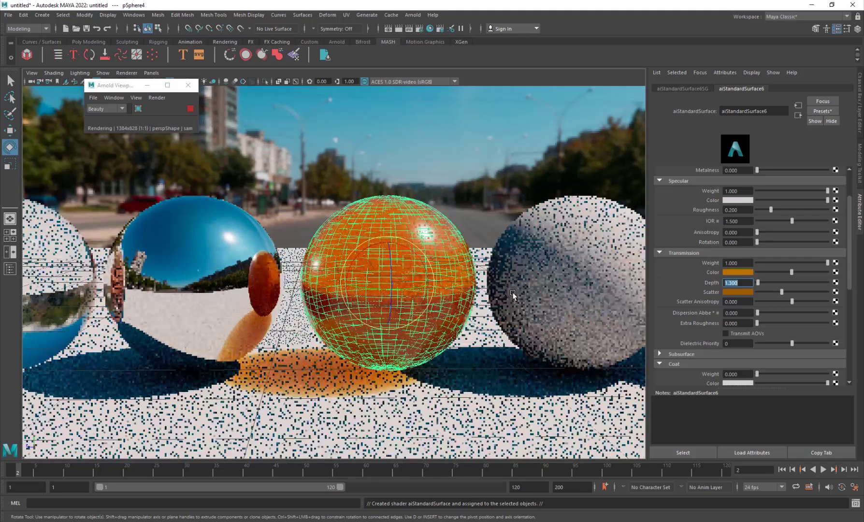
click(409, 203)
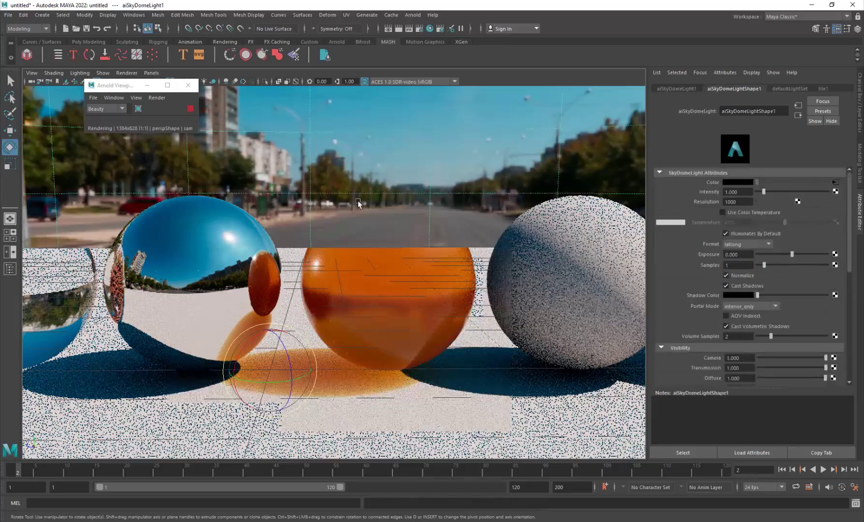
click(404, 210)
- Create a polygon torus and move it onto the ground plane in front of the chrome sphere
alt+drag(404, 210, 312, 299)
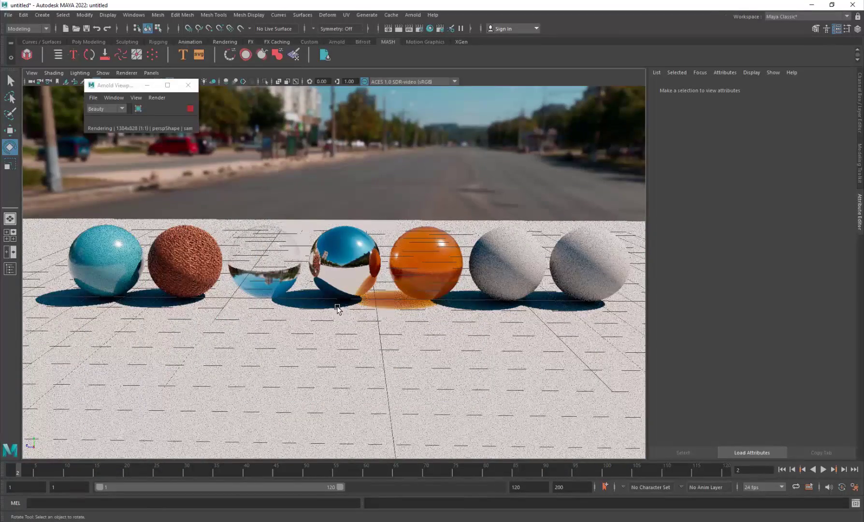
shift+right_click(396, 337)
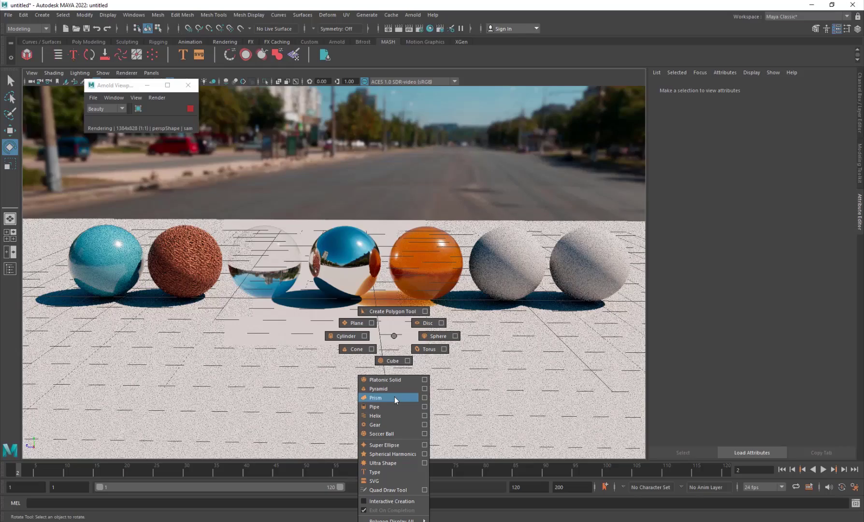
click(413, 347)
key(w)
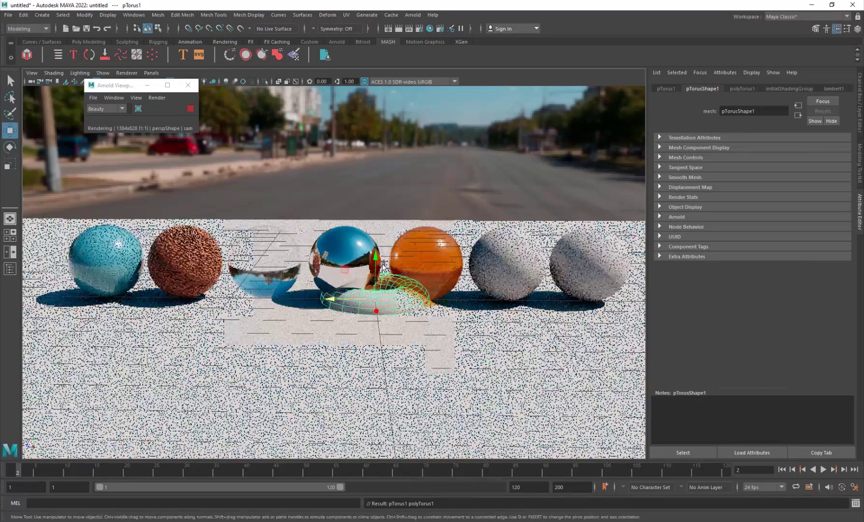
mouse_move(377, 256)
mouse_down()
mouse_move(377, 292)
mouse_move(377, 261)
mouse_up()
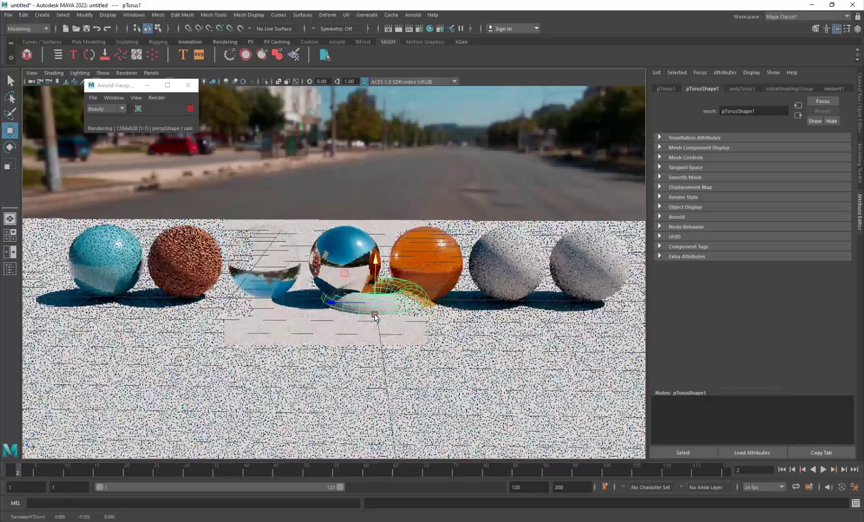
middle_drag(387, 330, 380, 292)
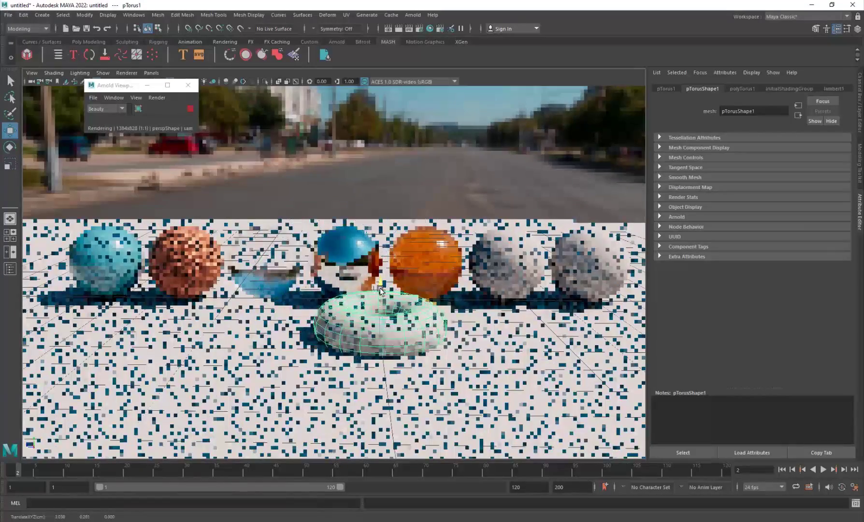
- Assign the chrome sphere's existing material, aiStandardSurface4, to the torus
click(345, 259)
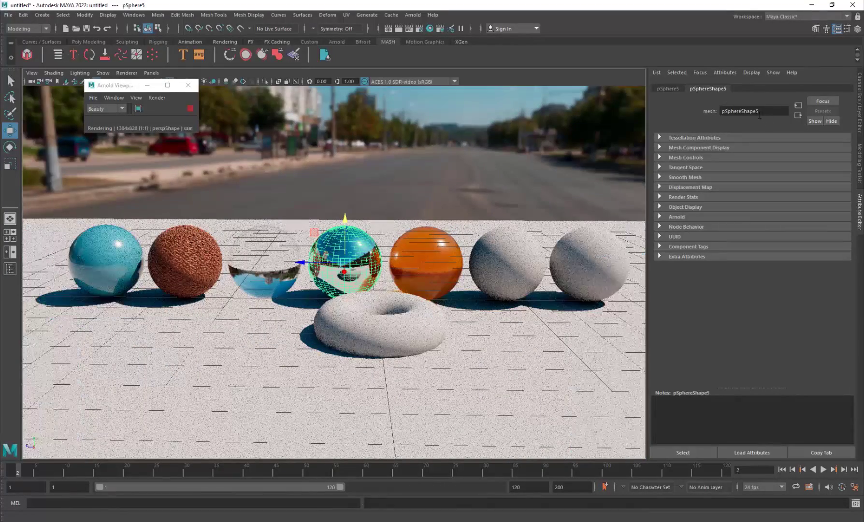
right_drag(354, 238, 364, 461)
click(387, 334)
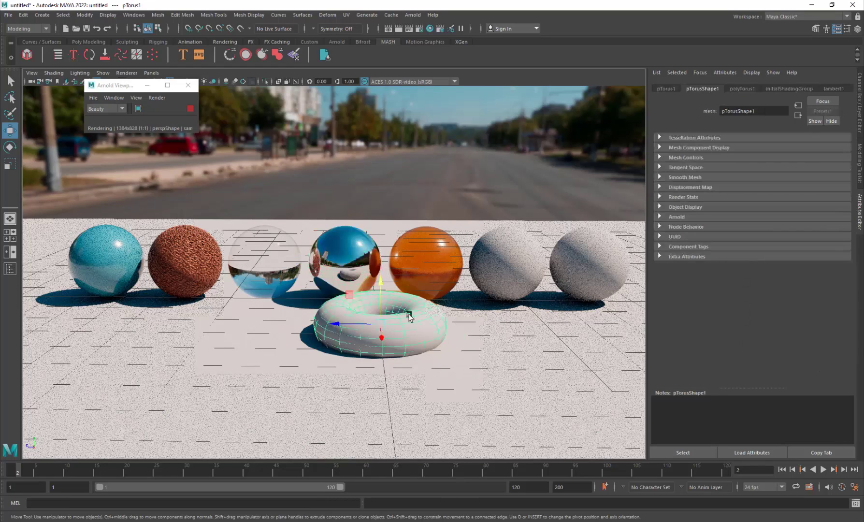
right_drag(424, 313, 421, 520)
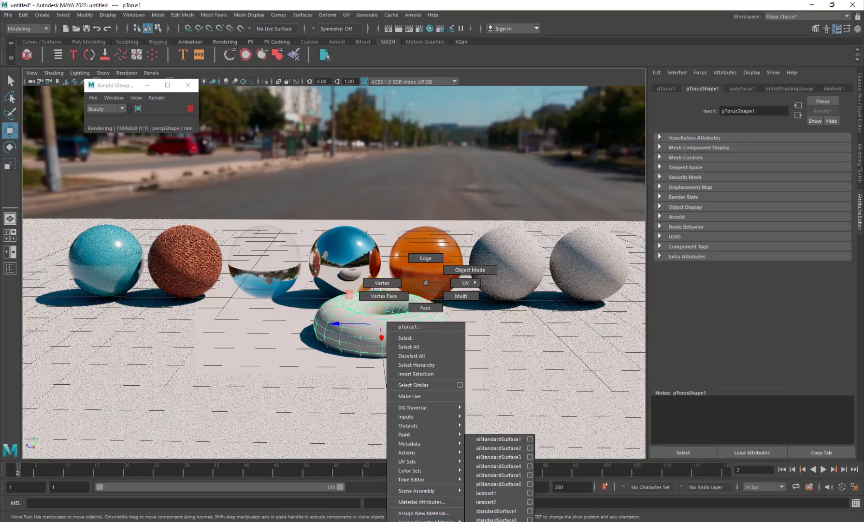
right_drag(503, 469, 503, 472)
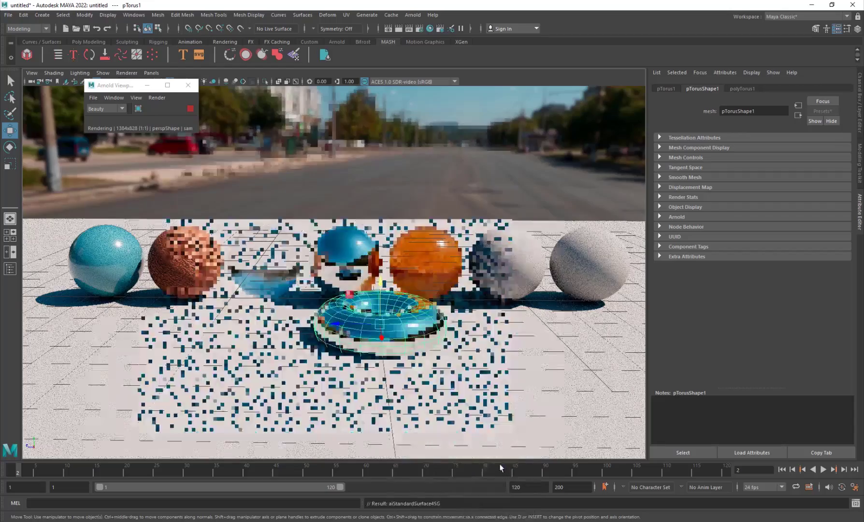
- Examine the reflections on the chrome torus up close and delete the torus
click(353, 362)
alt+drag(353, 361, 406, 382)
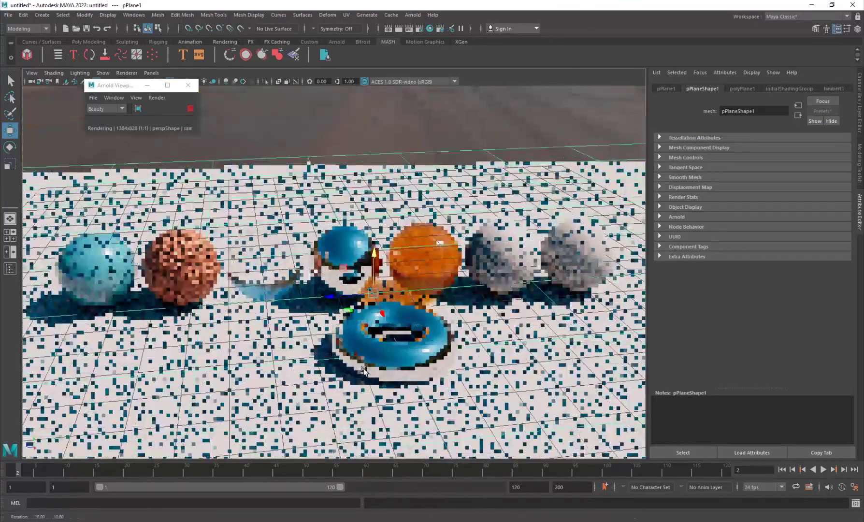
scroll(428, 375, up, 5)
alt+middle_drag(435, 372, 375, 330)
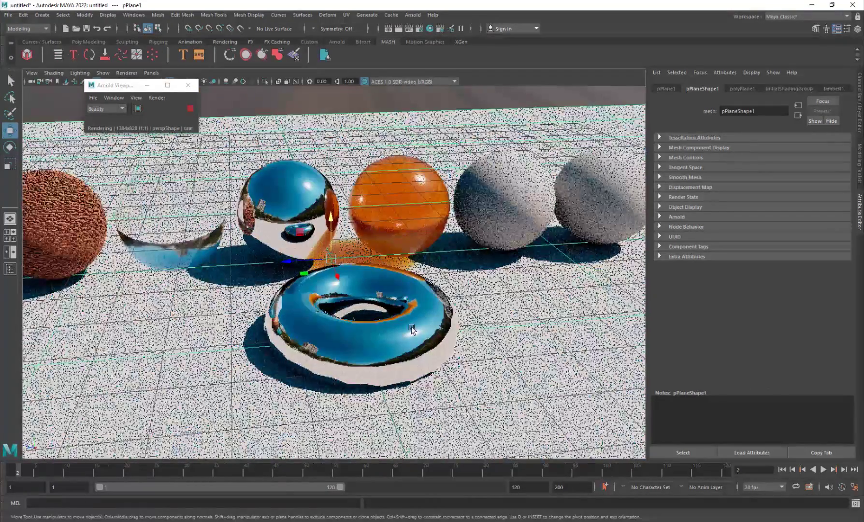
click(411, 326)
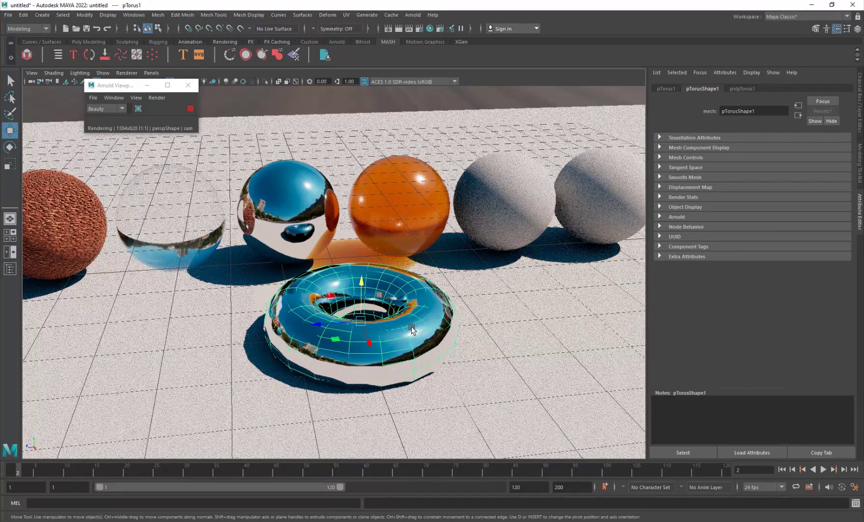
key(Delete)
- Select and frame the sixth sphere, check its look in the reference render in Photos, and return to Maya
click(488, 221)
key(f)
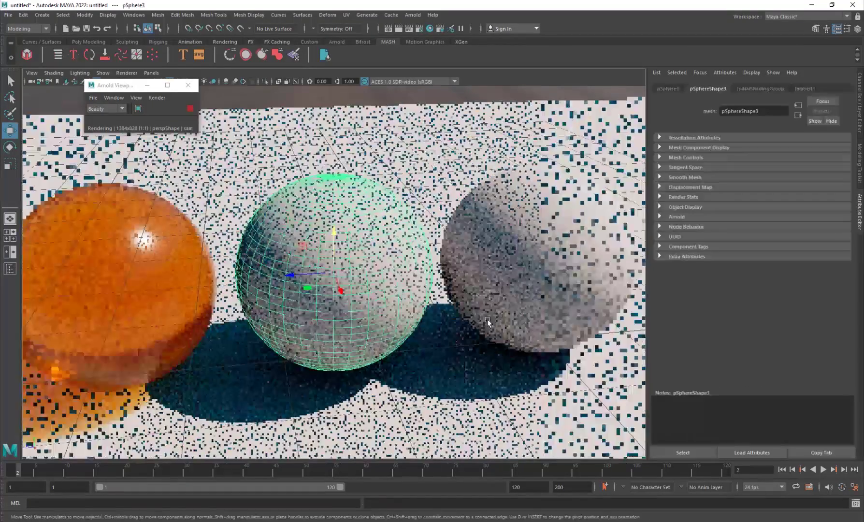
scroll(405, 317, down, 7)
alt+drag(296, 359, 318, 329)
scroll(317, 330, up, 2)
alt+middle_drag(317, 329, 383, 359)
click(496, 521)
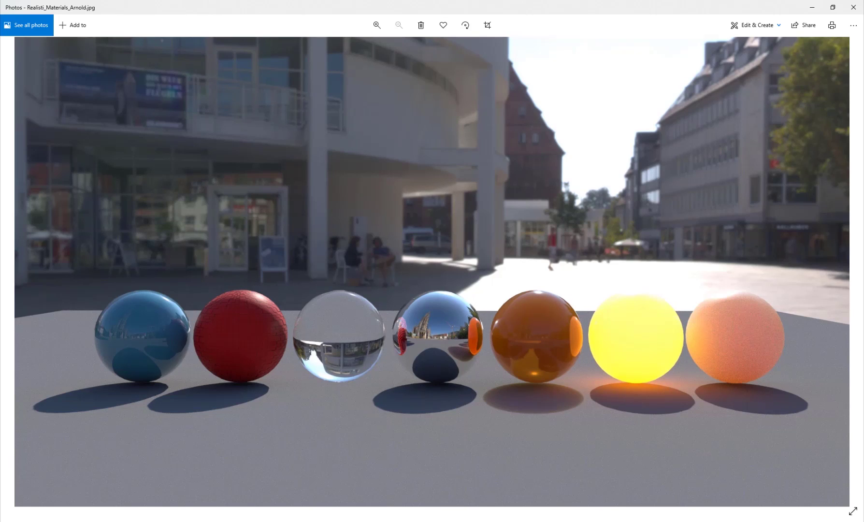
key(alt+Tab)
- Assign a new Arnold aiStandardSurface material to the sixth sphere
right_drag(412, 288, 403, 514)
click(317, 261)
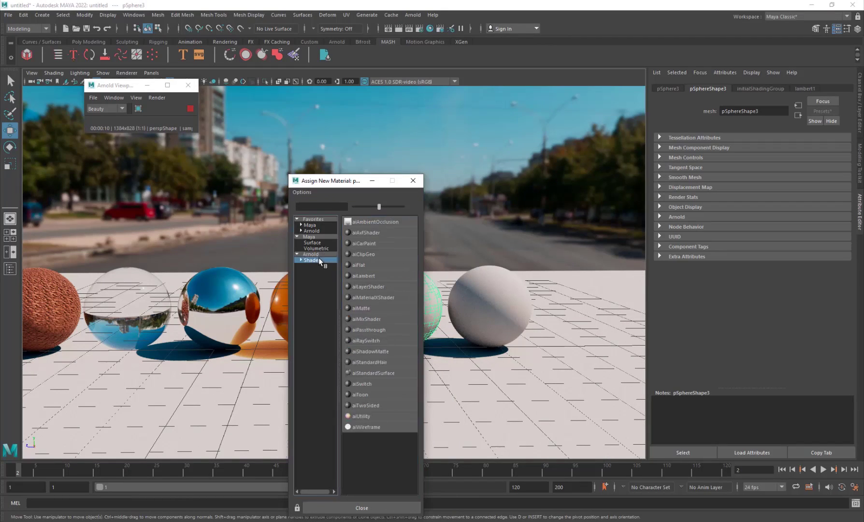
click(373, 373)
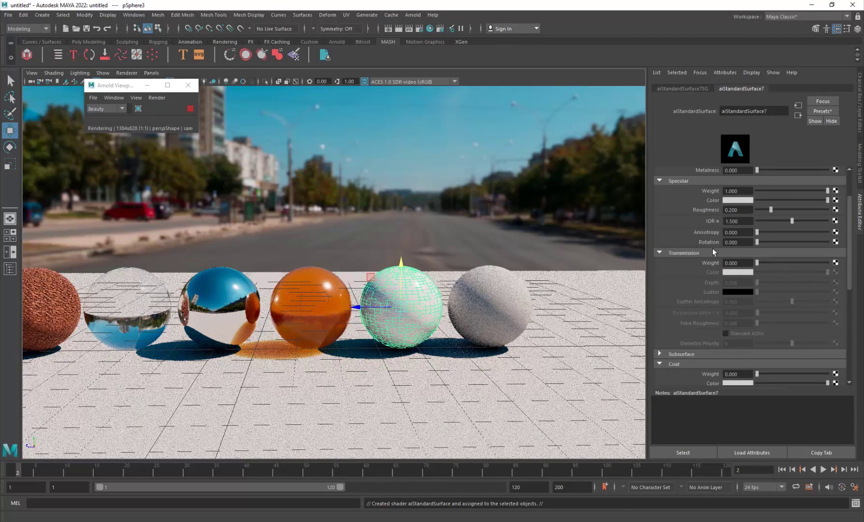
- Set the emission weight of the sixth sphere's material to 1
scroll(712, 248, down, 3)
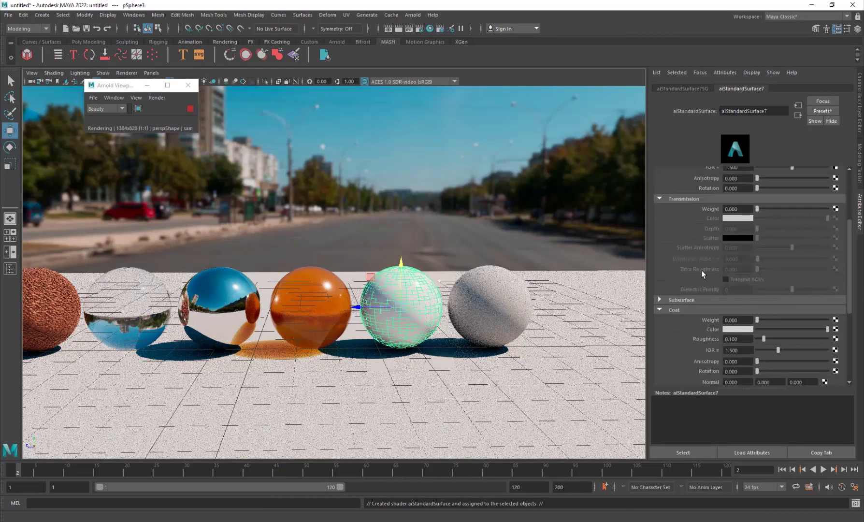
scroll(676, 295, down, 3)
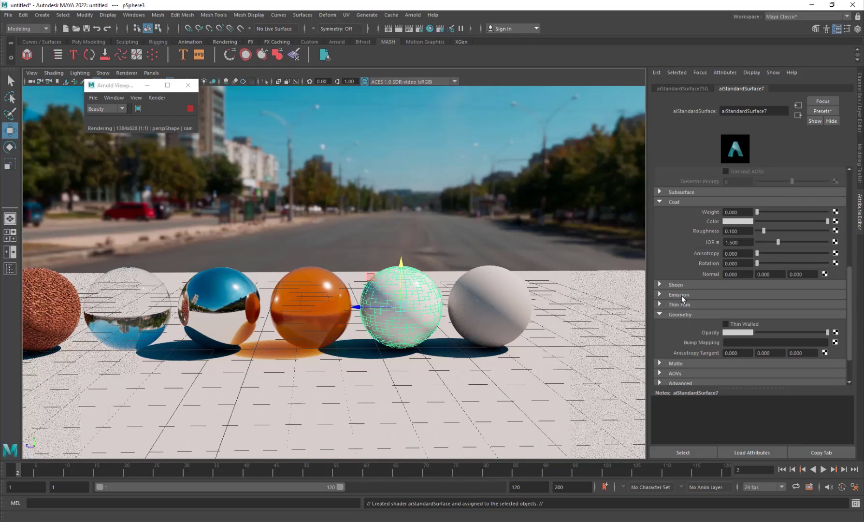
click(697, 295)
drag(775, 306, 829, 305)
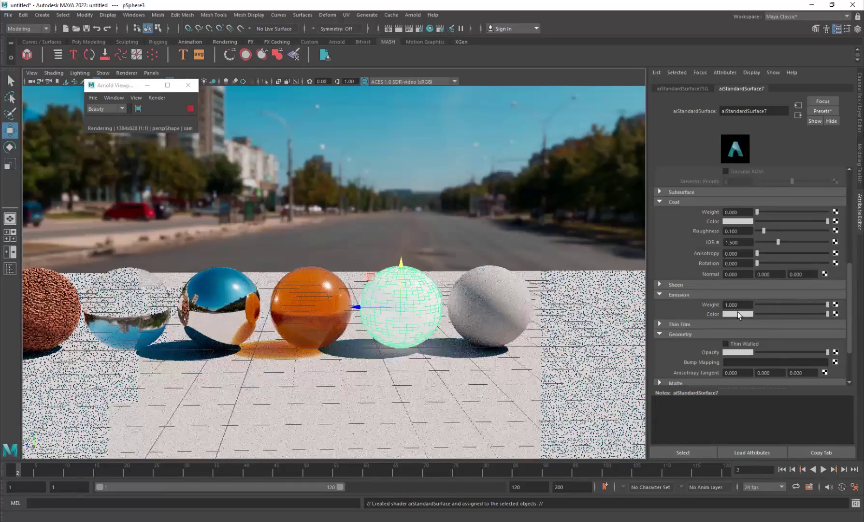
- Set the sixth sphere's emission colour to cyan with hue 200.76 and saturation 1
click(737, 314)
click(729, 334)
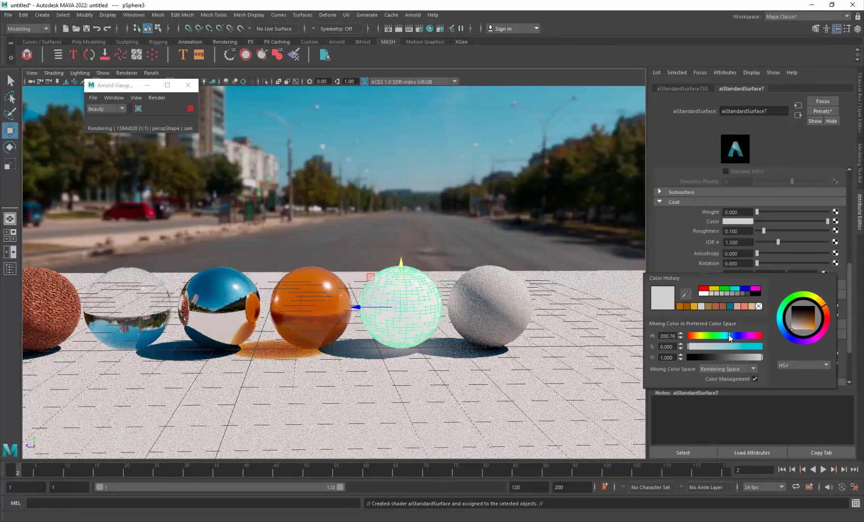
drag(744, 347, 763, 349)
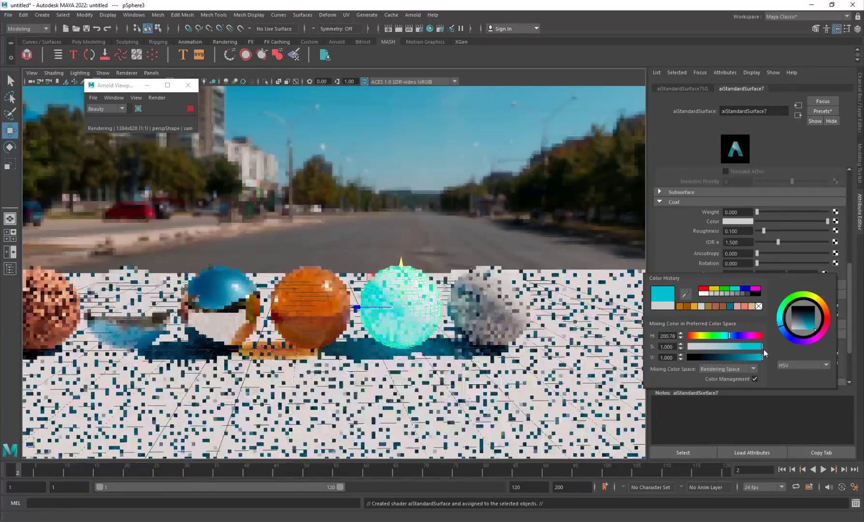
click(687, 259)
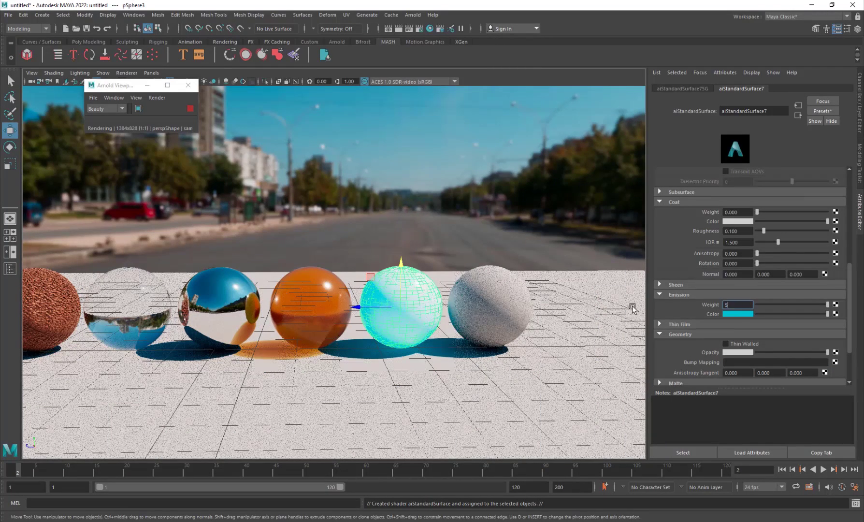
- Set the sixth sphere's emission weight to 5 and deselect the sphere
key(Return)
click(441, 223)
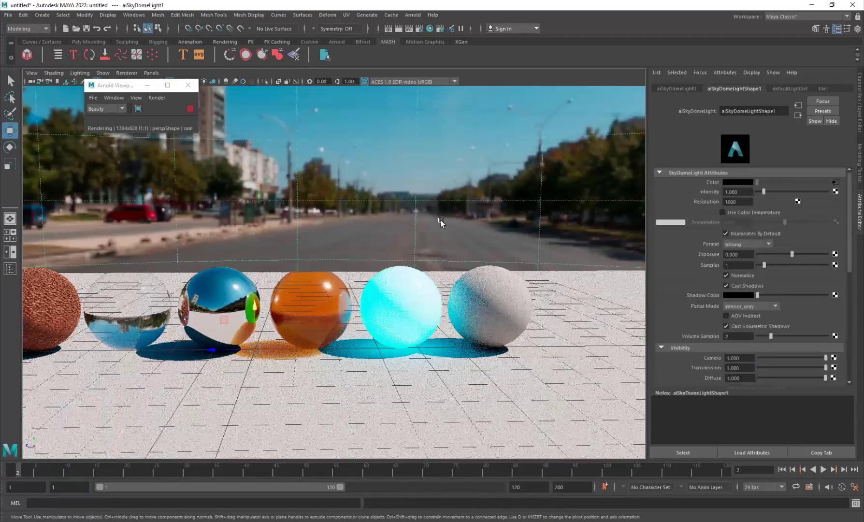
alt+drag(373, 361, 340, 376)
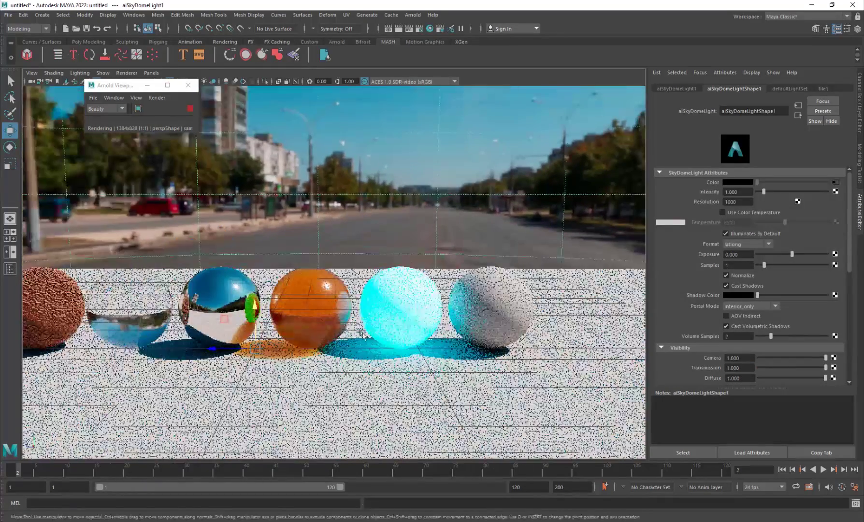
- Scale the ground plane along its depth so that it reaches further behind the spheres
scroll(339, 376, down, 3)
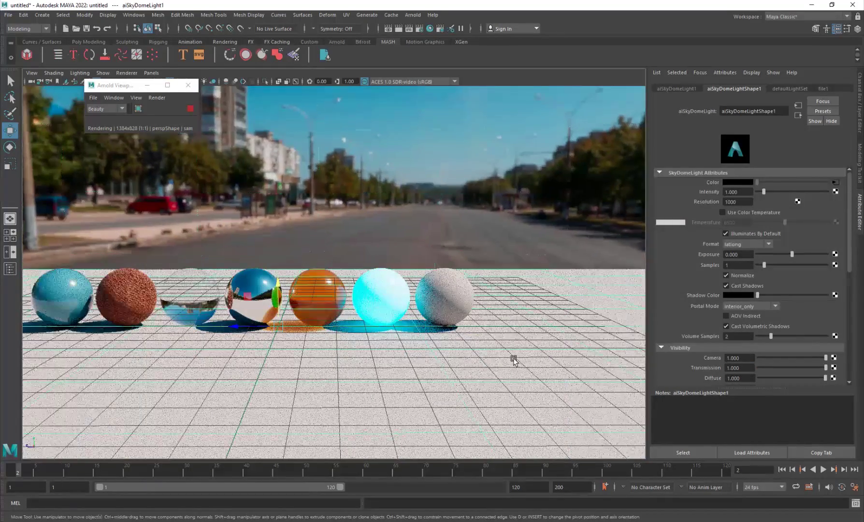
click(285, 340)
key(r)
alt+drag(280, 358, 252, 368)
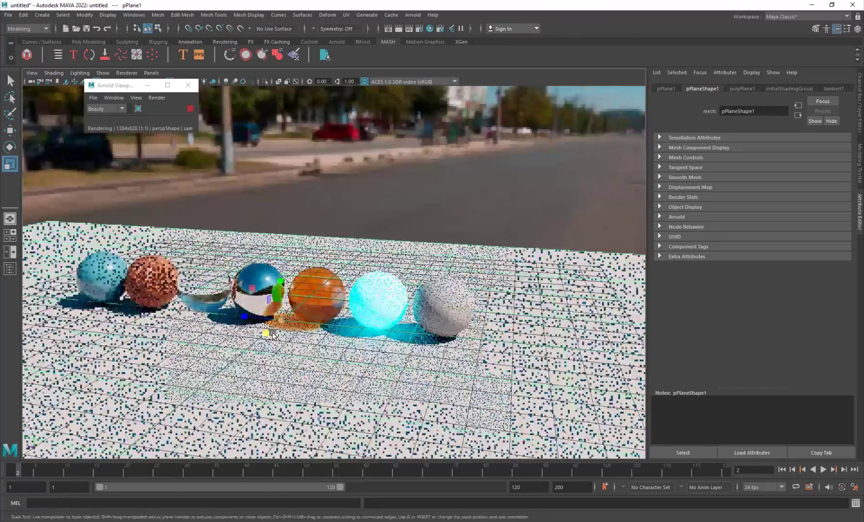
drag(265, 336, 345, 376)
scroll(334, 366, up, 4)
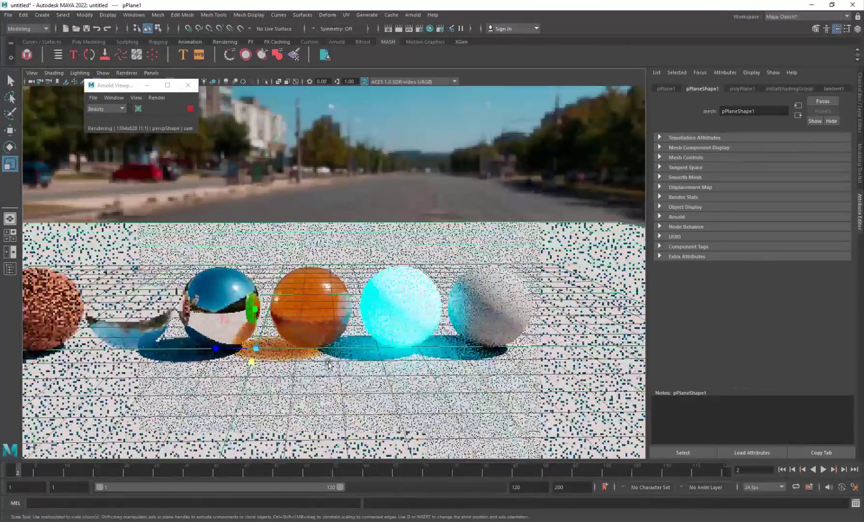
alt+middle_drag(315, 356, 386, 360)
scroll(355, 349, down, 3)
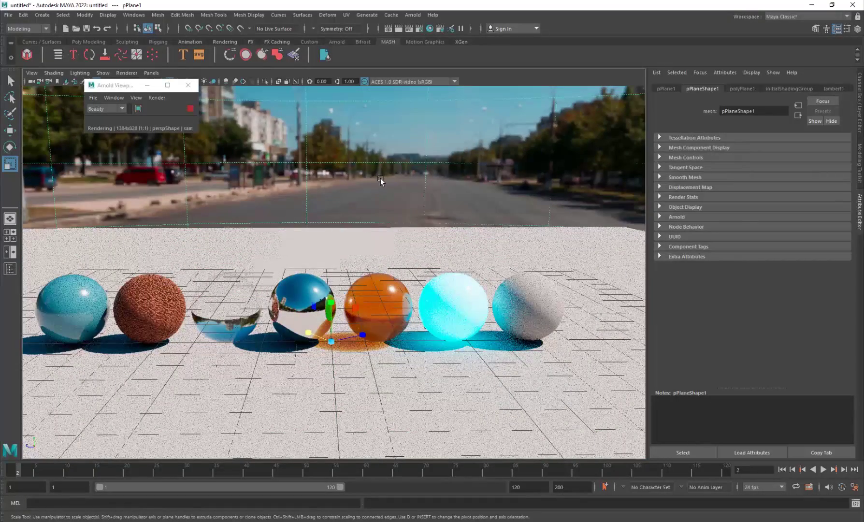
- Lower the skydome light's intensity to 0.194
right_drag(477, 166, 452, 151)
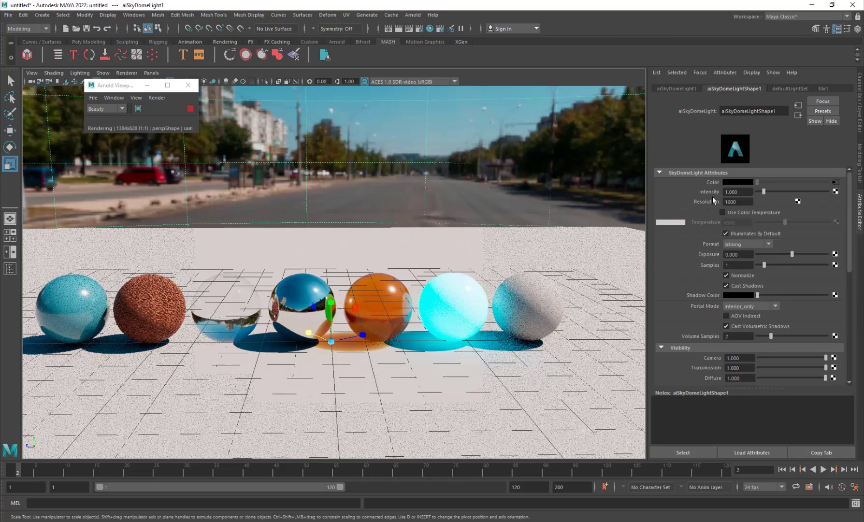
drag(760, 192, 758, 195)
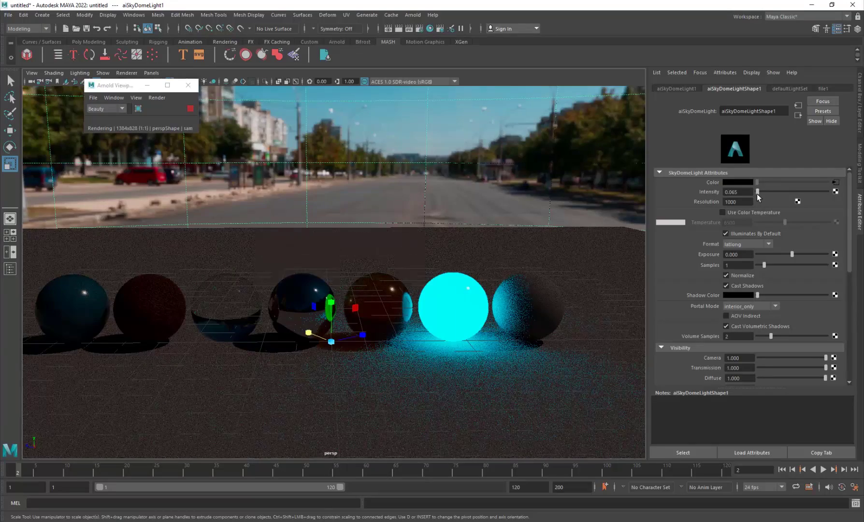
drag(757, 195, 759, 195)
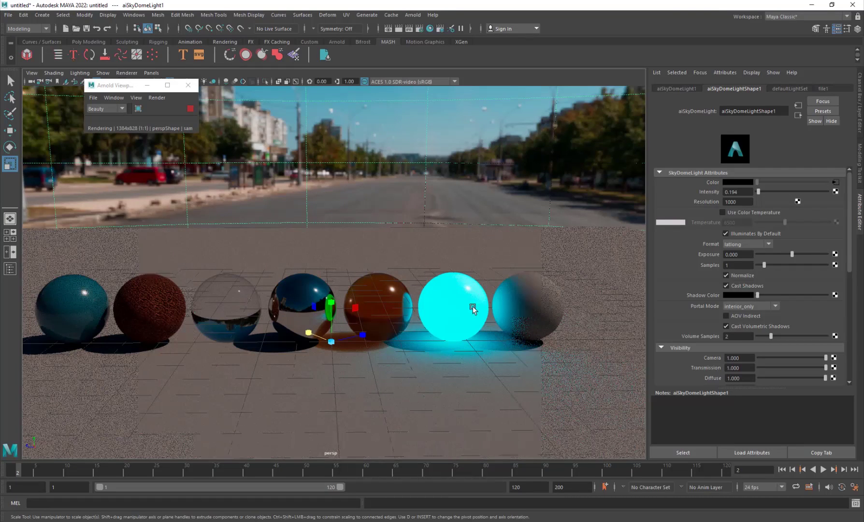
- Change the sixth sphere's emission colour to warm yellow-orange with hue 32.308 and deselect the sphere
click(457, 298)
right_click(463, 293)
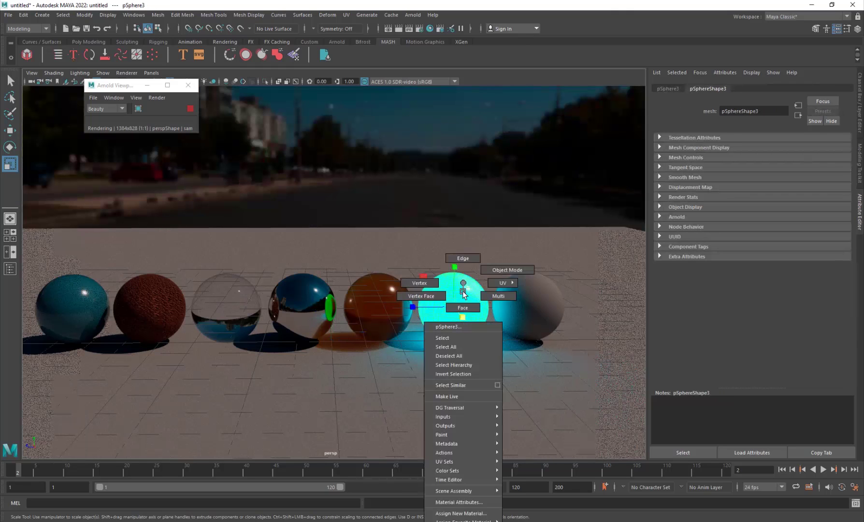
click(459, 503)
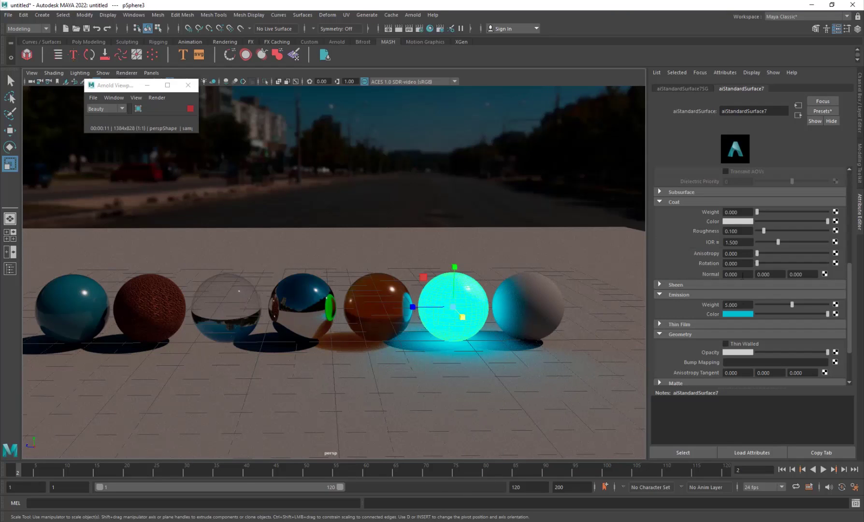
click(738, 315)
drag(701, 339, 697, 343)
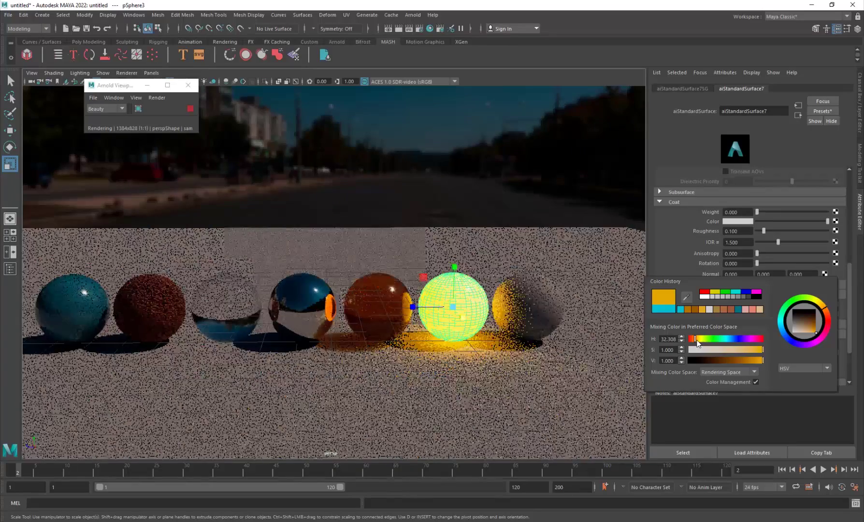
click(390, 163)
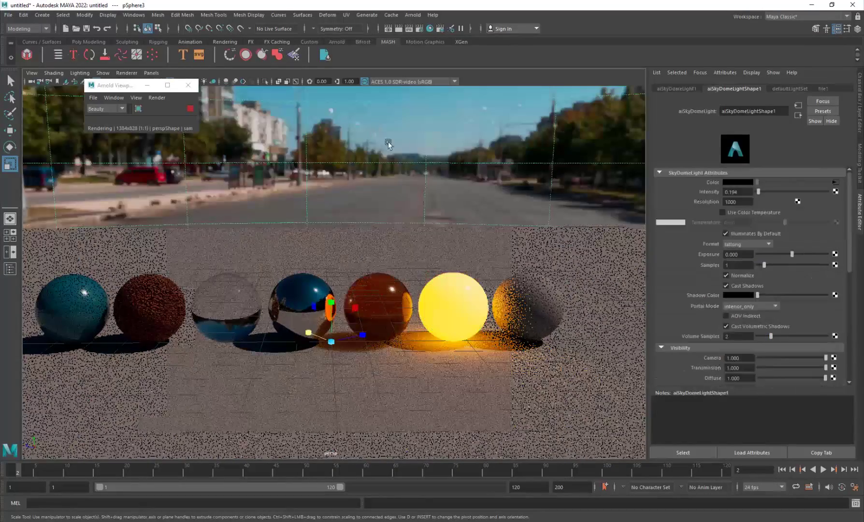
- Assign a new Arnold aiStandardSurface material to the seventh sphere
alt+middle_drag(362, 240, 380, 229)
alt+drag(339, 263, 341, 245)
alt+middle_drag(399, 322, 391, 330)
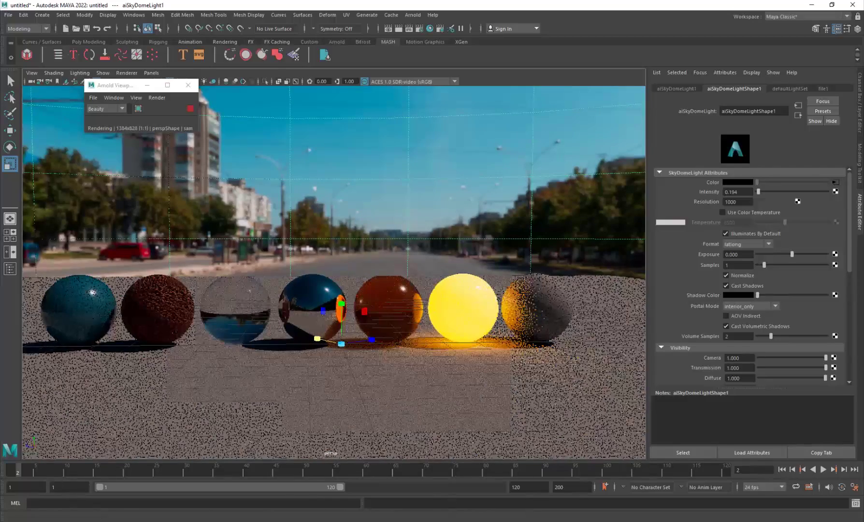
click(493, 521)
key(alt+Tab)
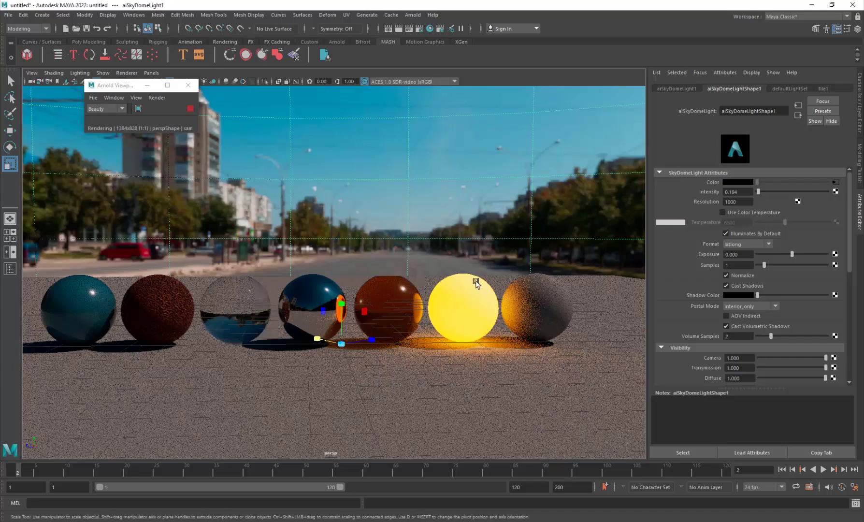
click(540, 300)
right_click(555, 286)
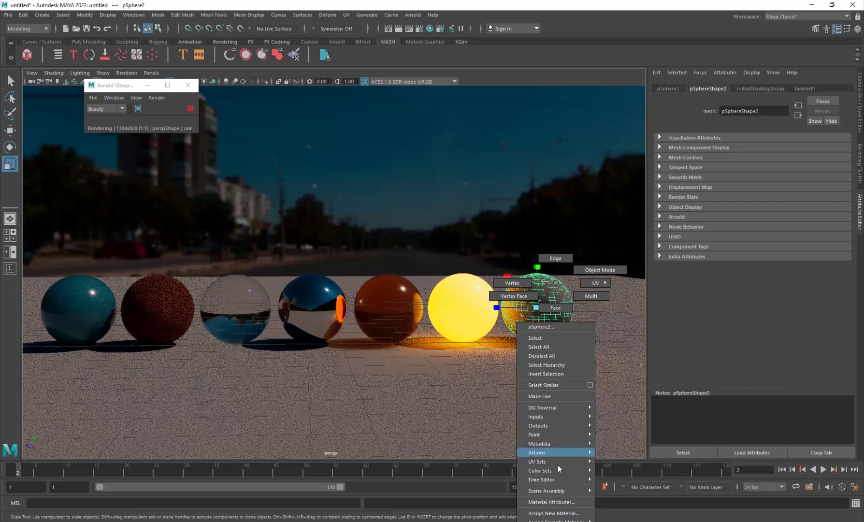
mouse_move(564, 520)
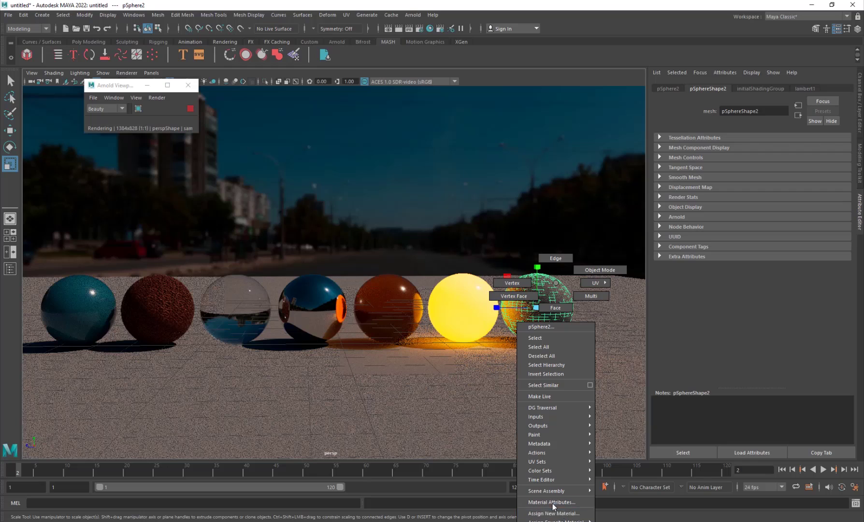
click(556, 513)
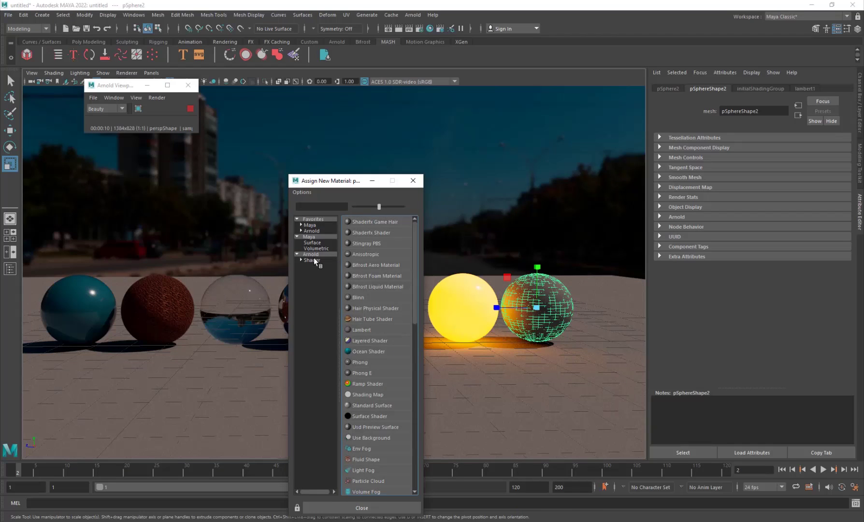
click(313, 261)
click(379, 373)
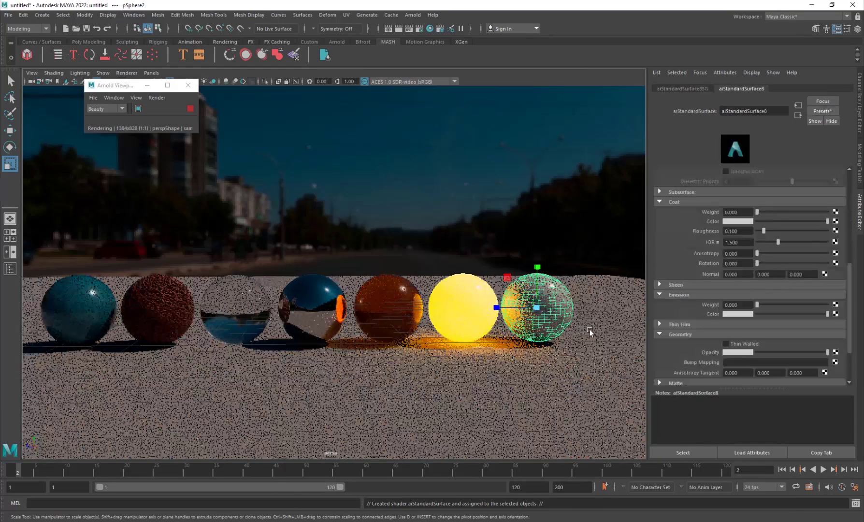
- Set the coat weight of the seventh sphere's material to 0.31, frame the sphere and deselect it
scroll(716, 320, up, 8)
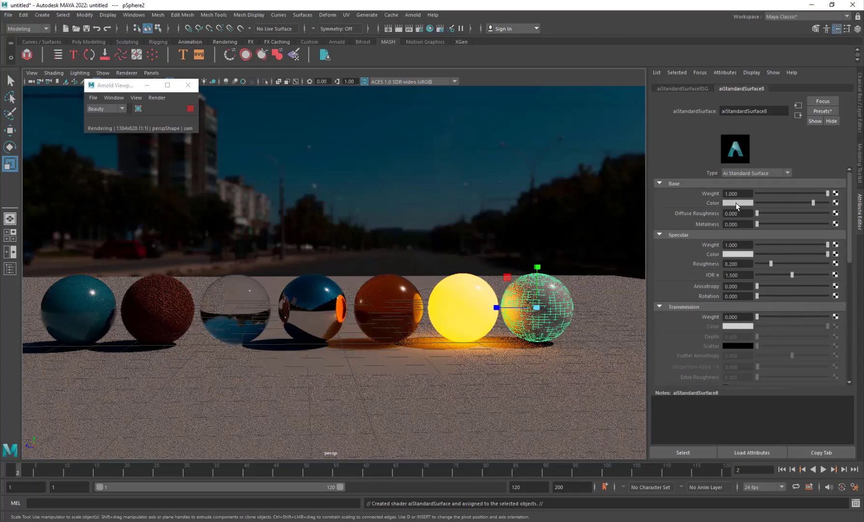
scroll(704, 285, down, 5)
drag(767, 320, 779, 320)
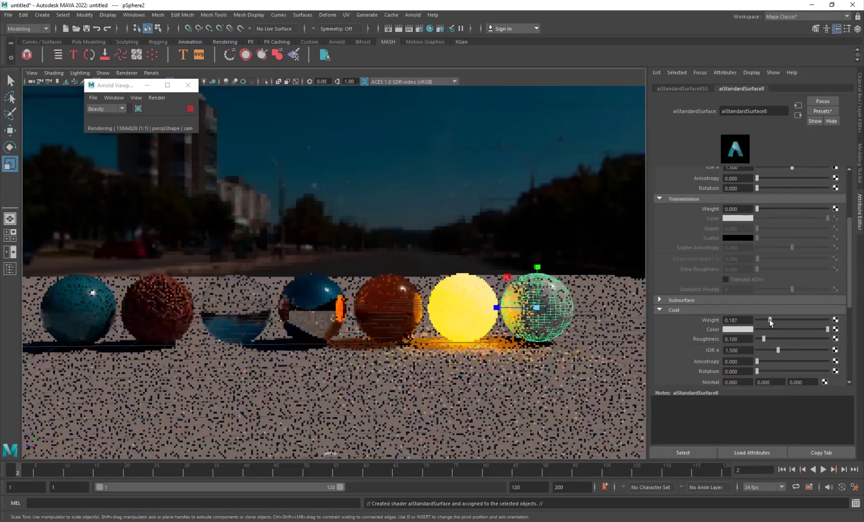
key(f)
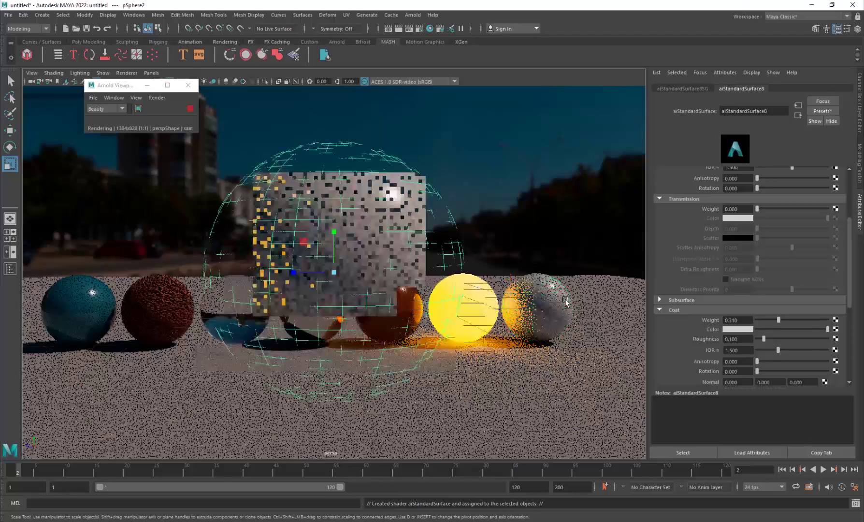
click(478, 168)
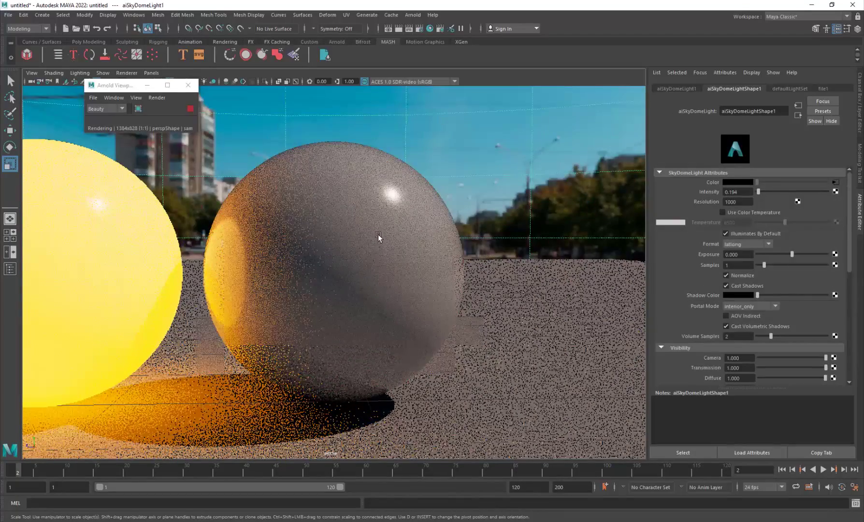
- Reselect the seventh sphere and raise its material's subsurface weight to 1
click(419, 257)
scroll(411, 227, down, 5)
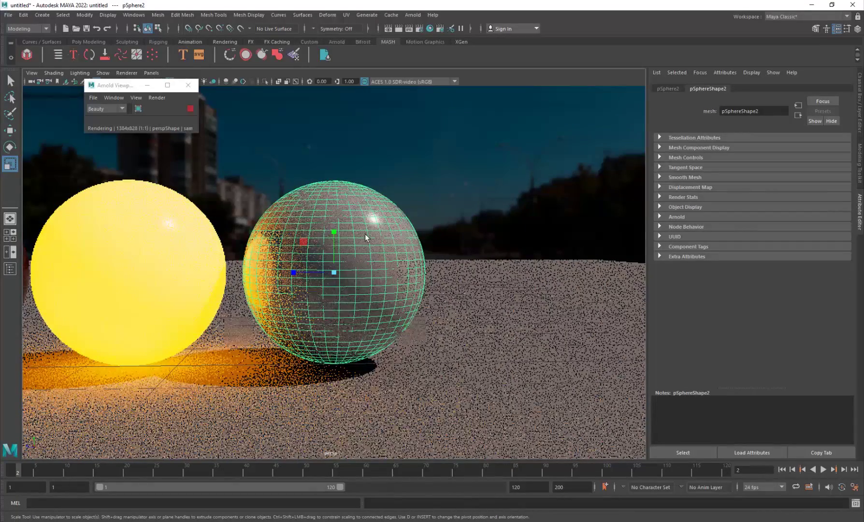
right_drag(366, 235, 368, 455)
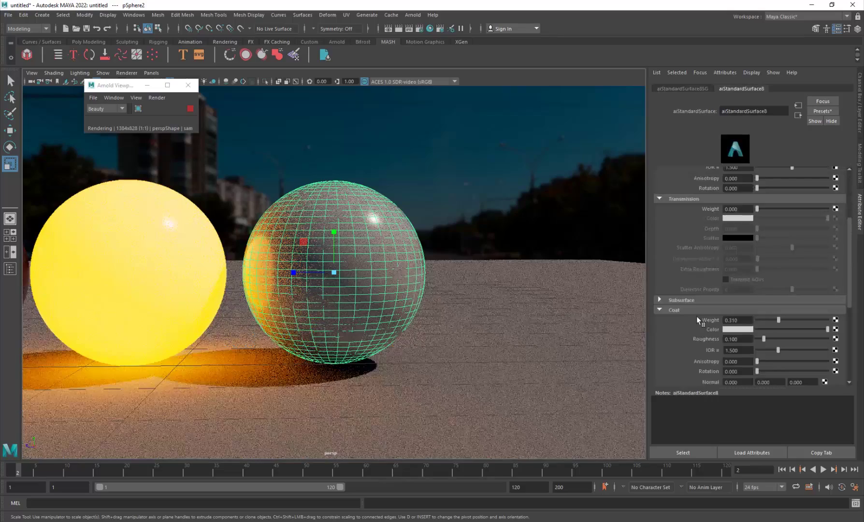
scroll(691, 314, down, 3)
click(682, 223)
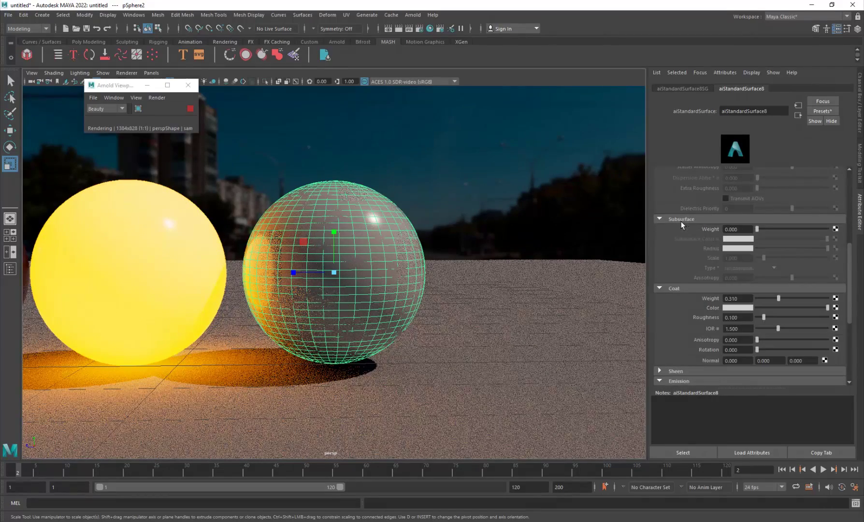
drag(766, 229, 818, 233)
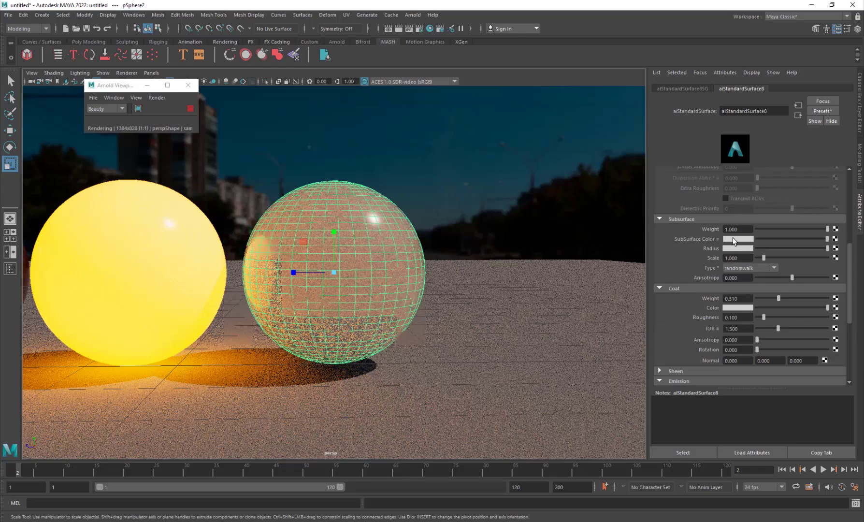
- Set the seventh sphere's subsurface colour to a muted orange with hue 25.385 and value 0.672
click(733, 240)
click(733, 239)
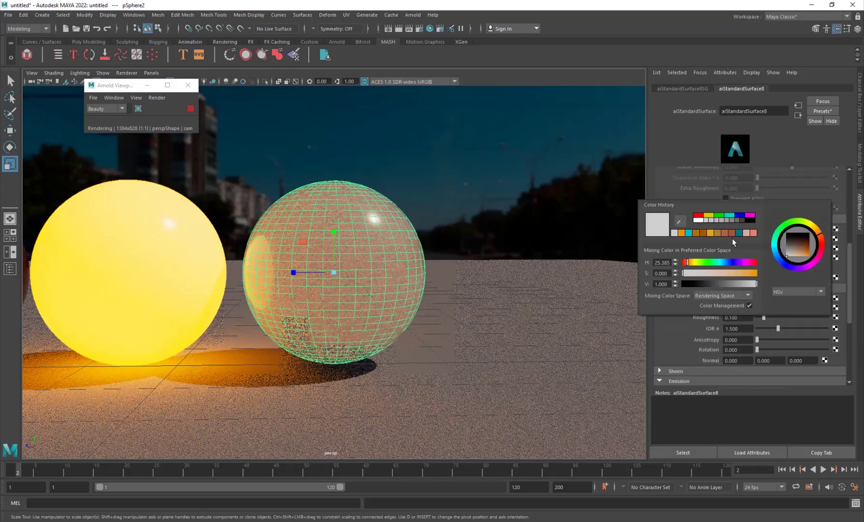
click(683, 233)
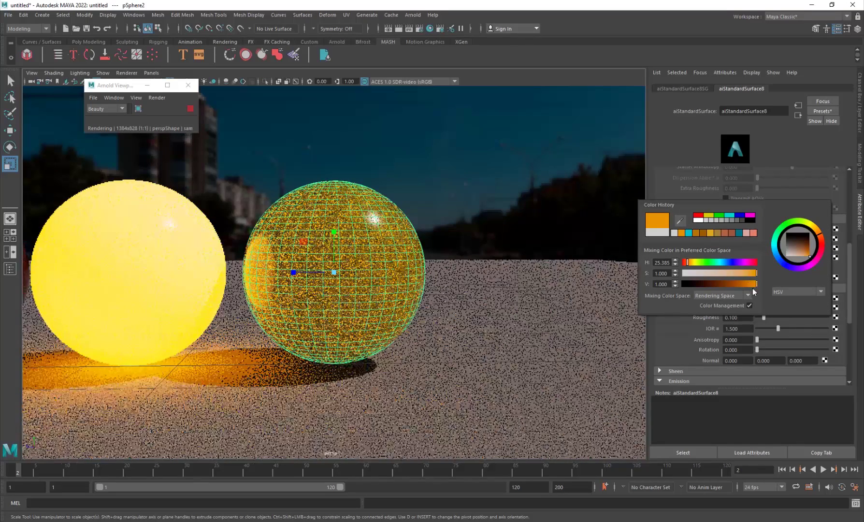
click(749, 284)
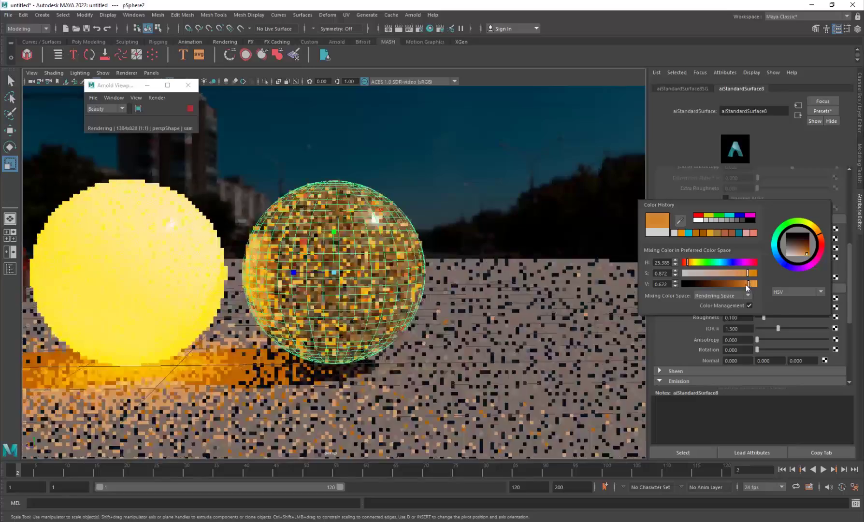
drag(748, 274, 740, 273)
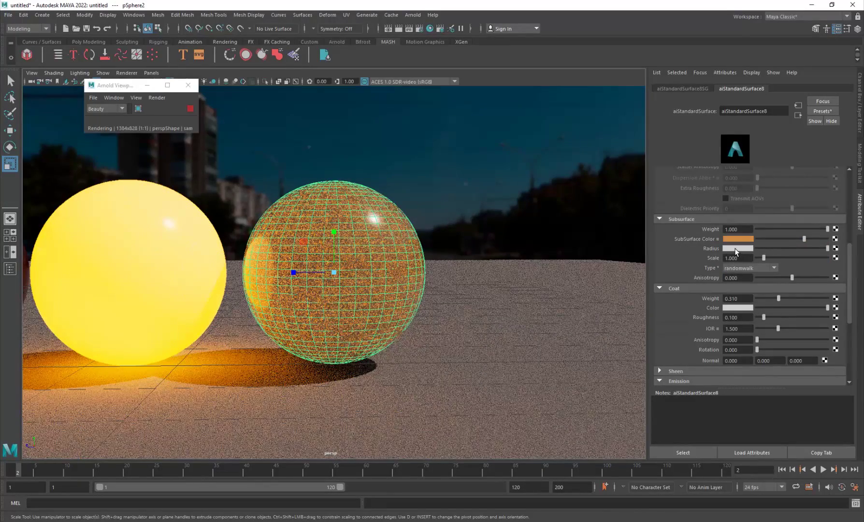
- Set the seventh sphere's subsurface radius colour to a saturated reddish orange with hue 13.846
click(730, 249)
click(688, 273)
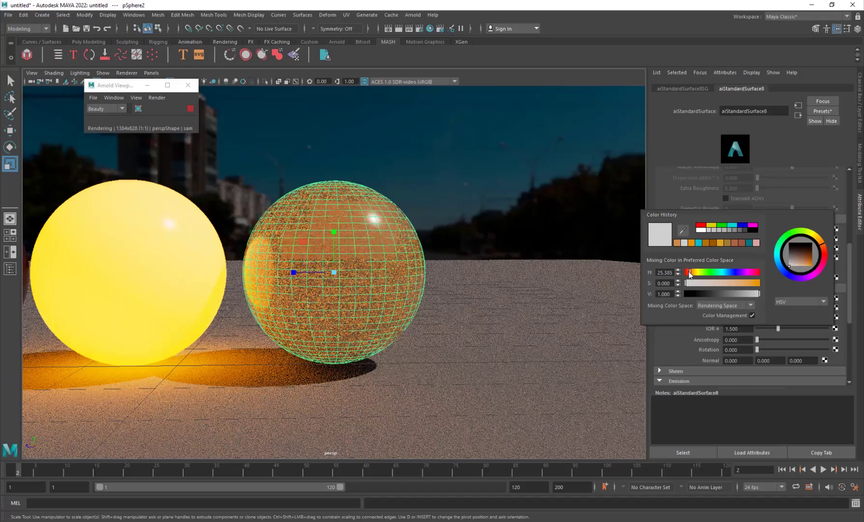
click(689, 273)
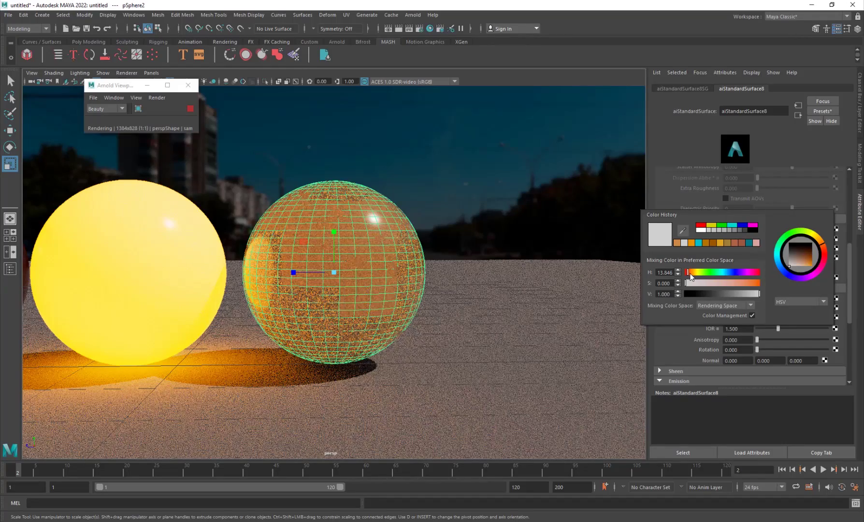
click(747, 285)
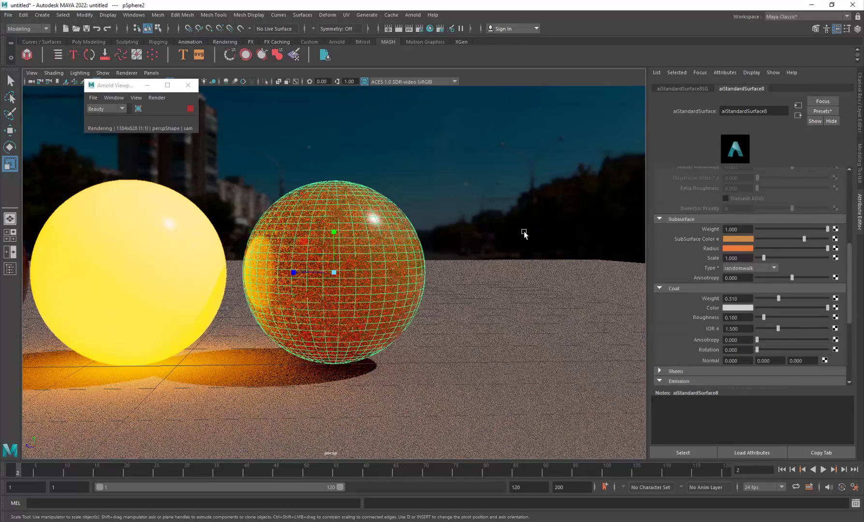
- Lower the subsurface scale of the seventh sphere's material and deselect the sphere
click(776, 258)
drag(779, 258, 759, 262)
click(453, 185)
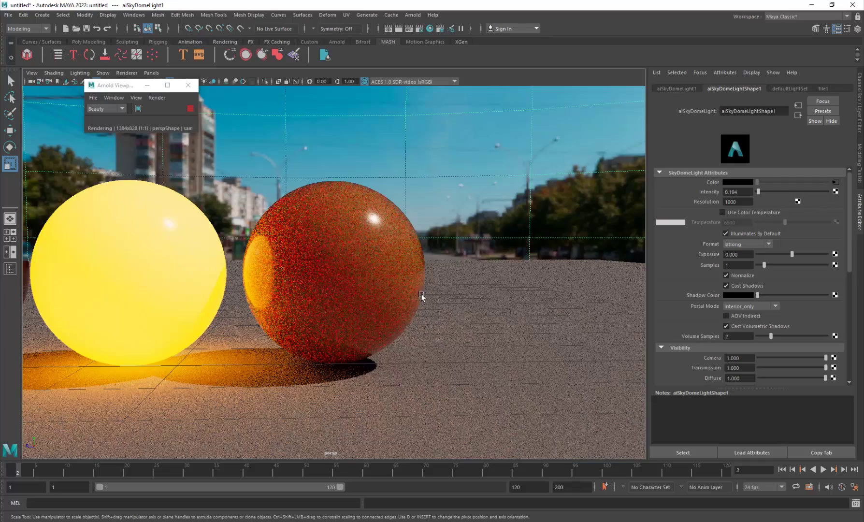
- Bring all seven spheres into view and set the skydome light's intensity to 0.6
alt+middle_drag(404, 300, 425, 304)
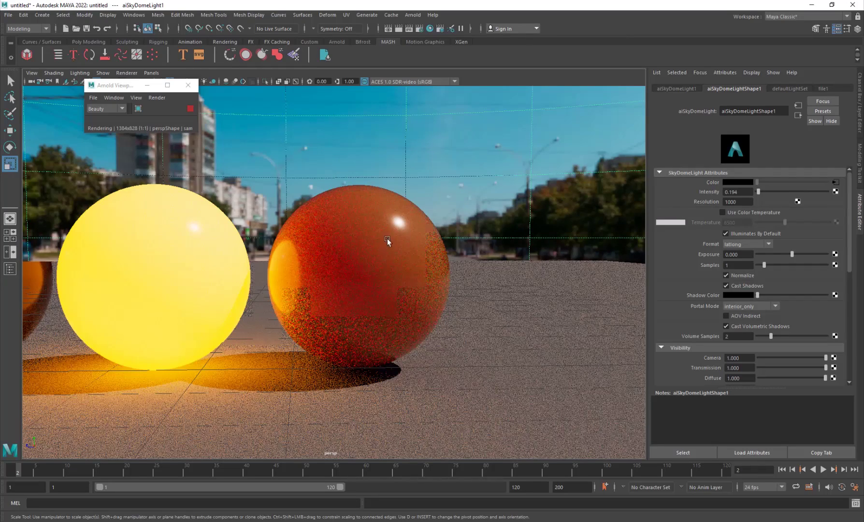
scroll(388, 239, down, 10)
alt+middle_drag(208, 323, 371, 336)
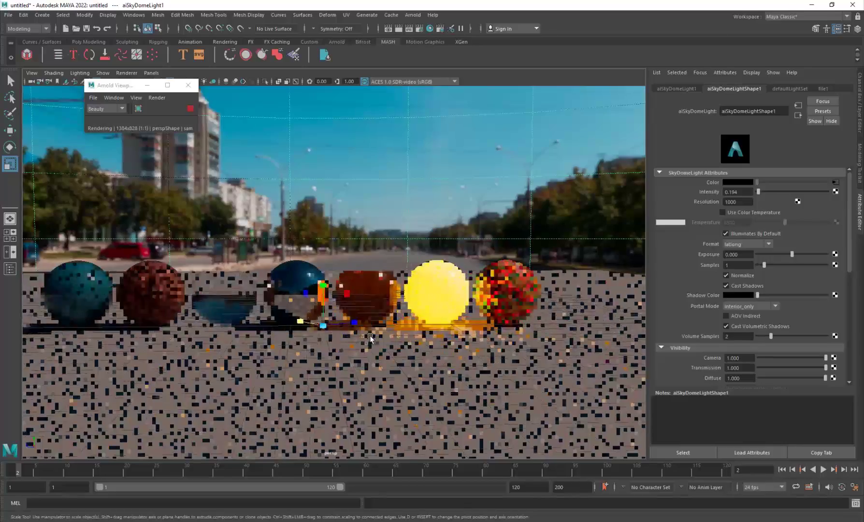
alt+right_drag(370, 336, 321, 340)
alt+middle_drag(321, 340, 343, 361)
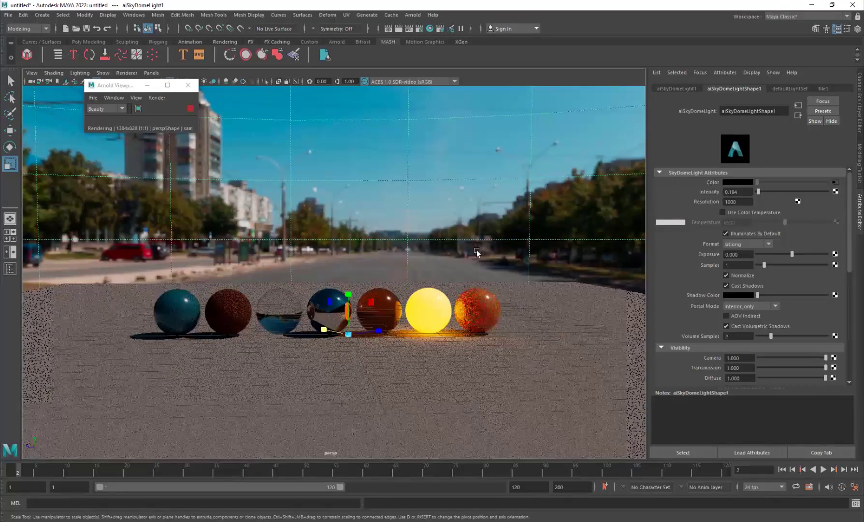
scroll(553, 199, up, 3)
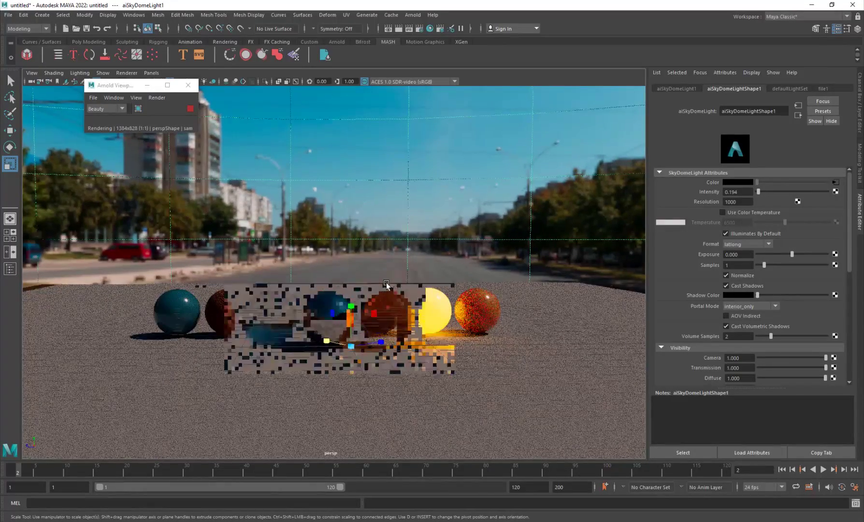
alt+middle_drag(553, 198, 561, 211)
drag(746, 193, 638, 187)
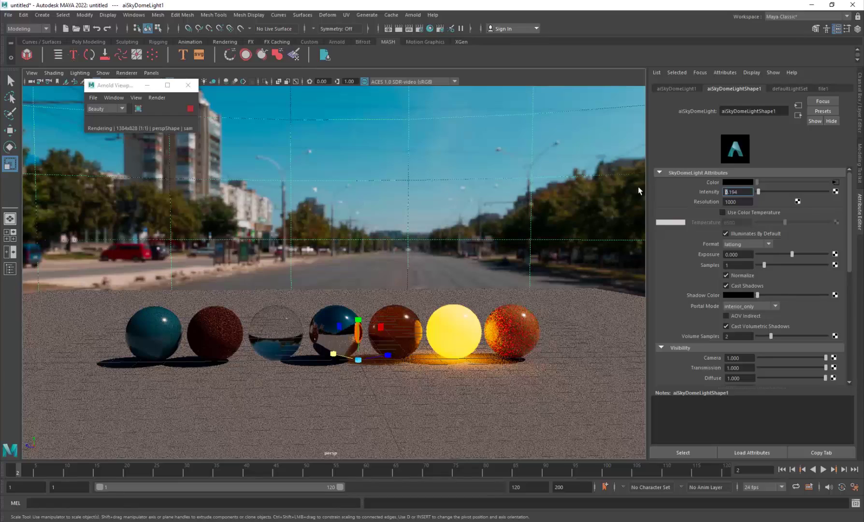
text(.6)
key(Return)
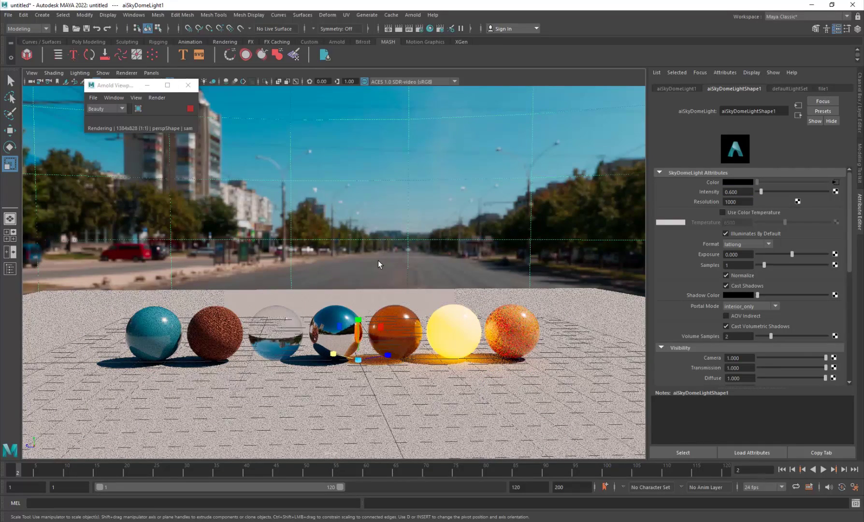
alt+drag(348, 256, 349, 261)
alt+middle_drag(349, 255, 366, 247)
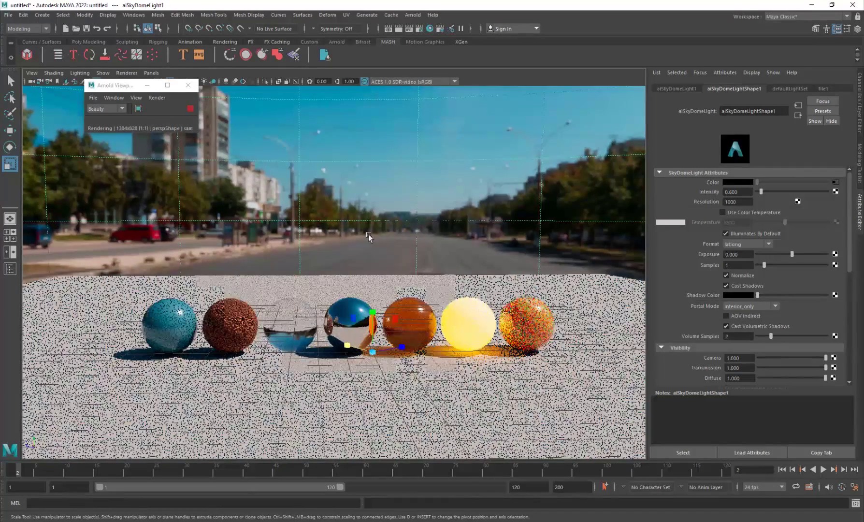
alt+drag(369, 237, 352, 239)
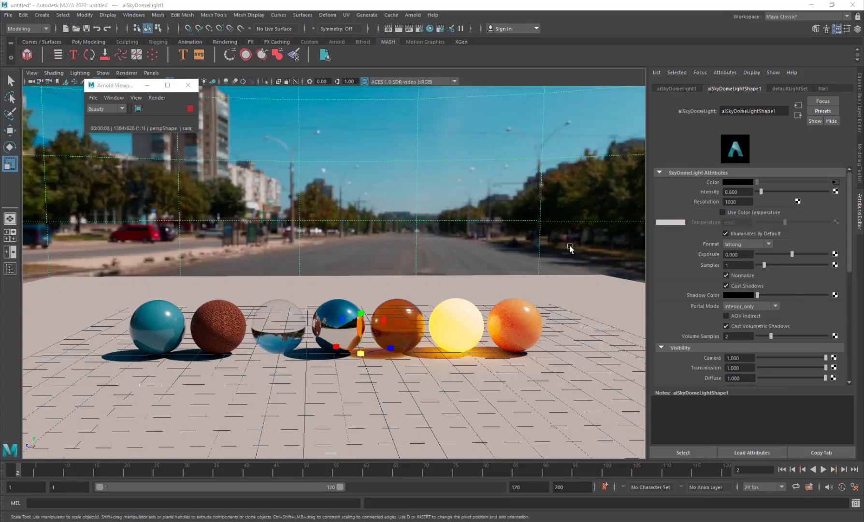
- Assign a new aiStandardSurface material to the fourth sphere, the chrome one in the middle of the row
click(459, 317)
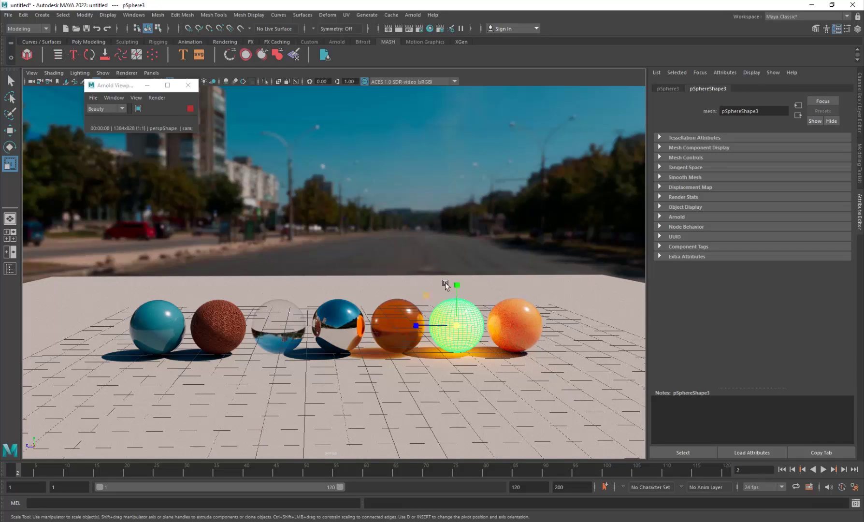
click(349, 332)
key(f)
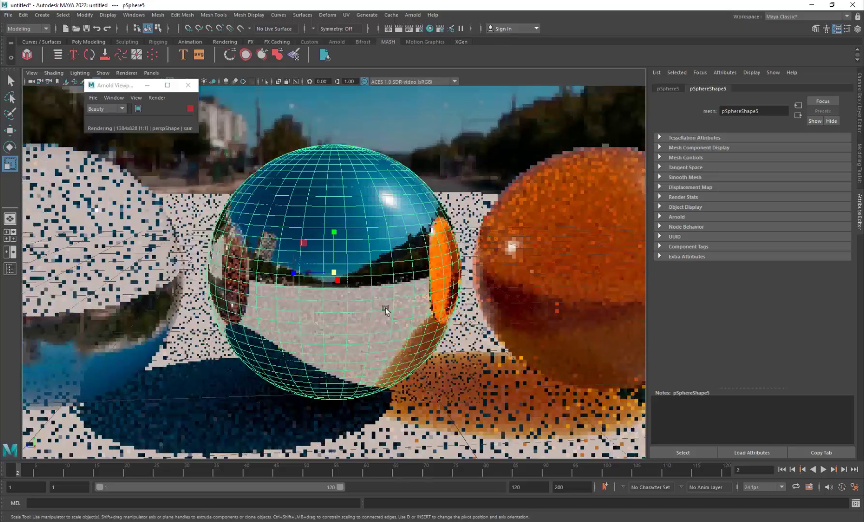
scroll(397, 367, down, 5)
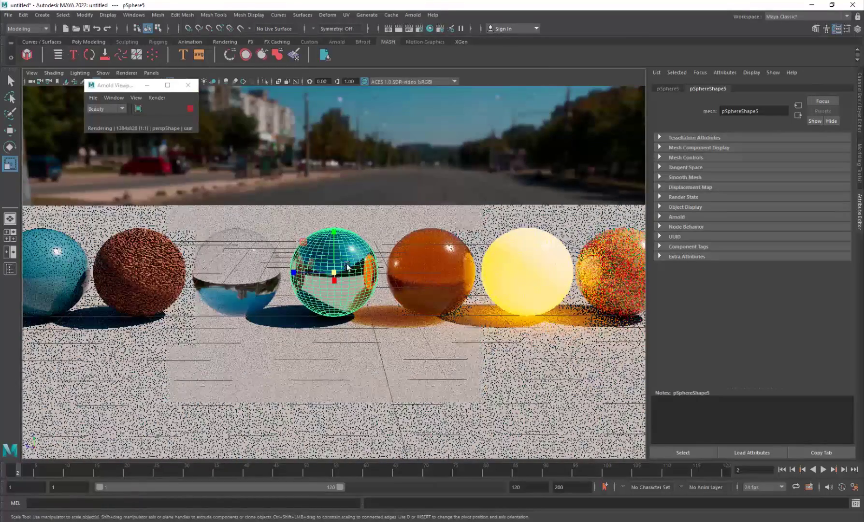
right_click(350, 259)
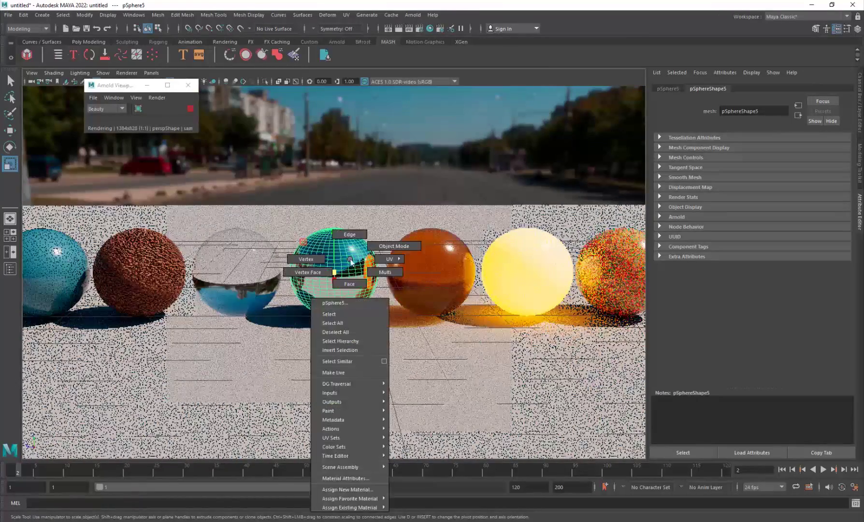
click(352, 489)
click(315, 258)
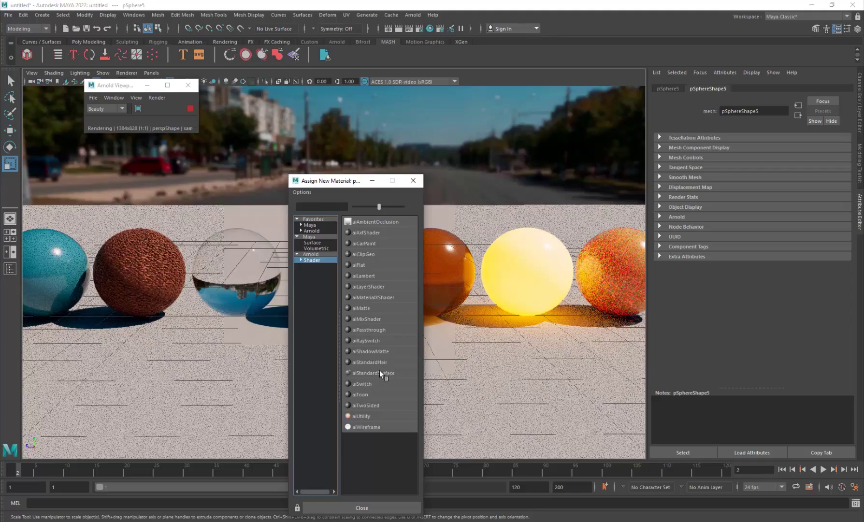
click(379, 369)
- Replace the settings of the fourth sphere's new material with the Orange_Juice preset
click(823, 111)
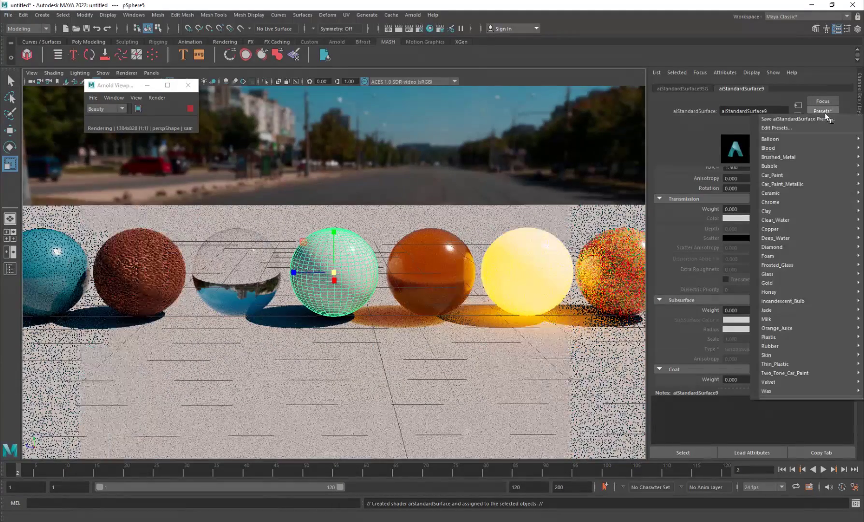
mouse_move(822, 271)
mouse_move(816, 357)
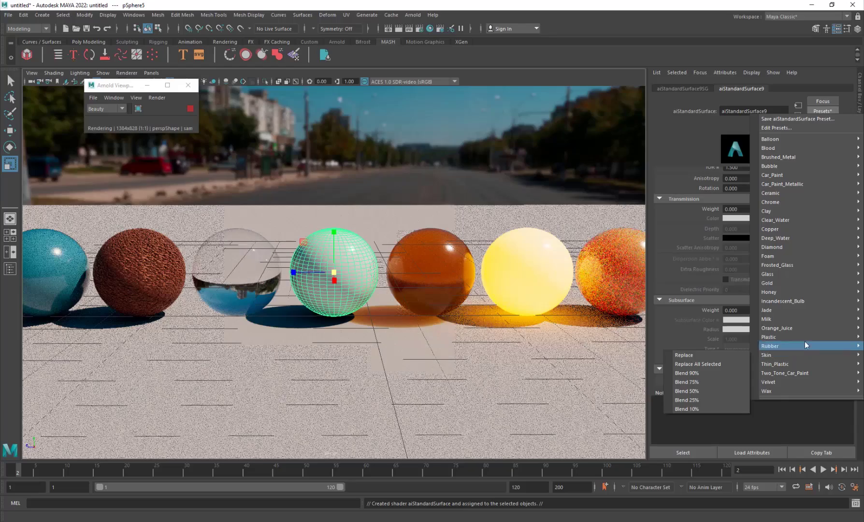
mouse_move(798, 328)
click(711, 328)
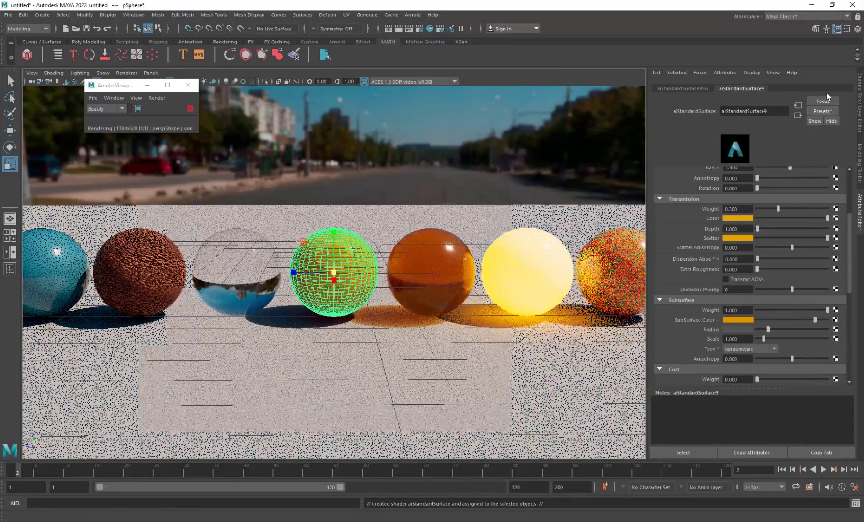
- Replace the settings of the fourth sphere's material with the Milk preset
click(823, 110)
mouse_move(807, 264)
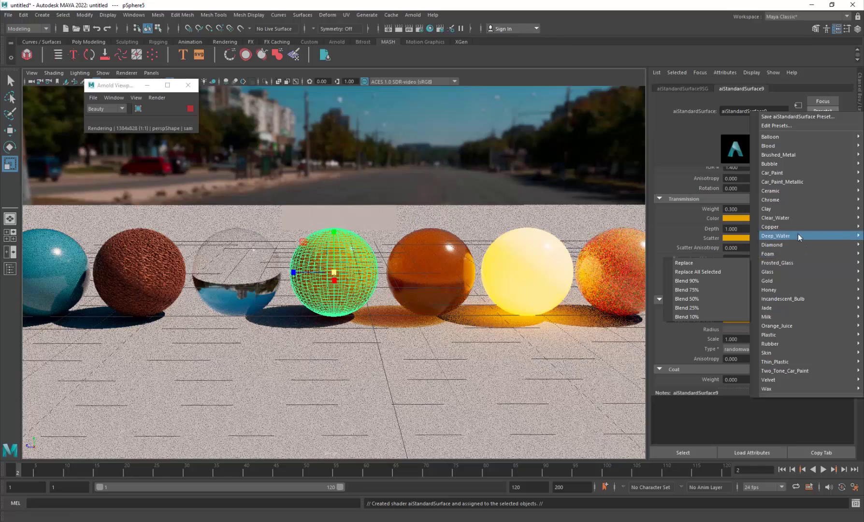
mouse_move(785, 199)
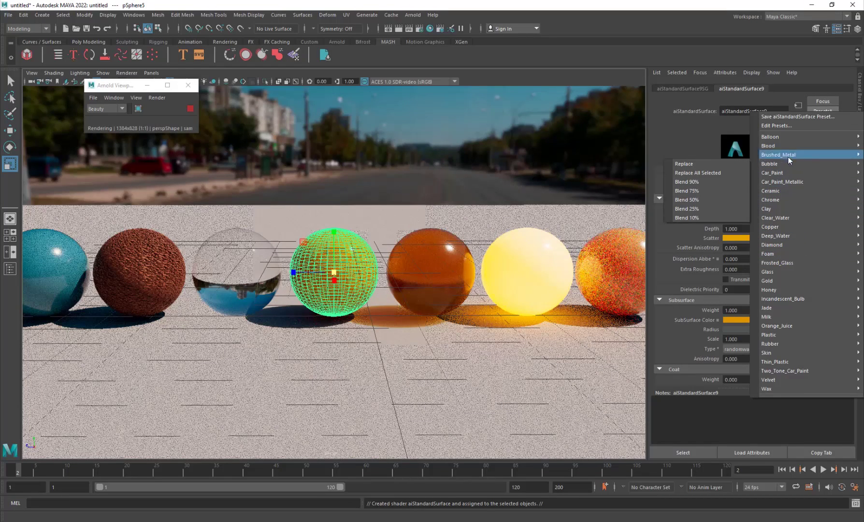
mouse_move(824, 315)
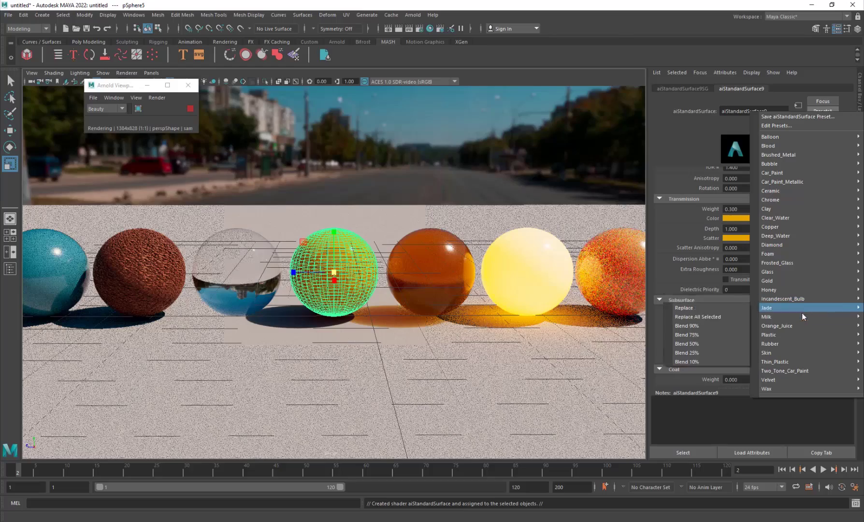
mouse_move(796, 315)
click(690, 317)
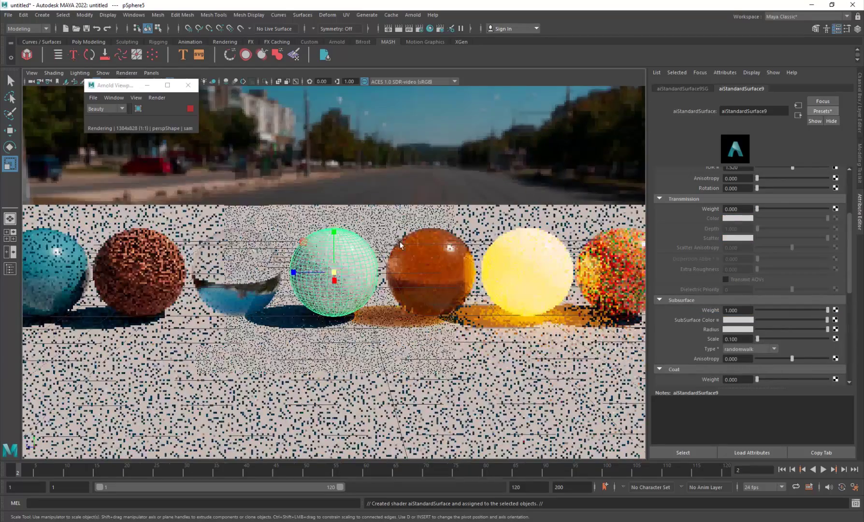
click(420, 140)
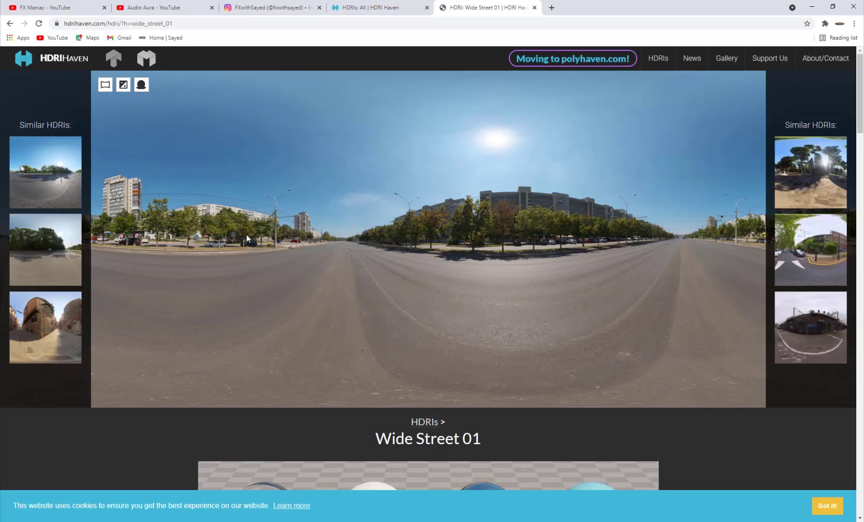
- Look through the uploaded tutorials on the FX Maniac YouTube channel in the browser
click(76, 4)
scroll(186, 233, up, 1)
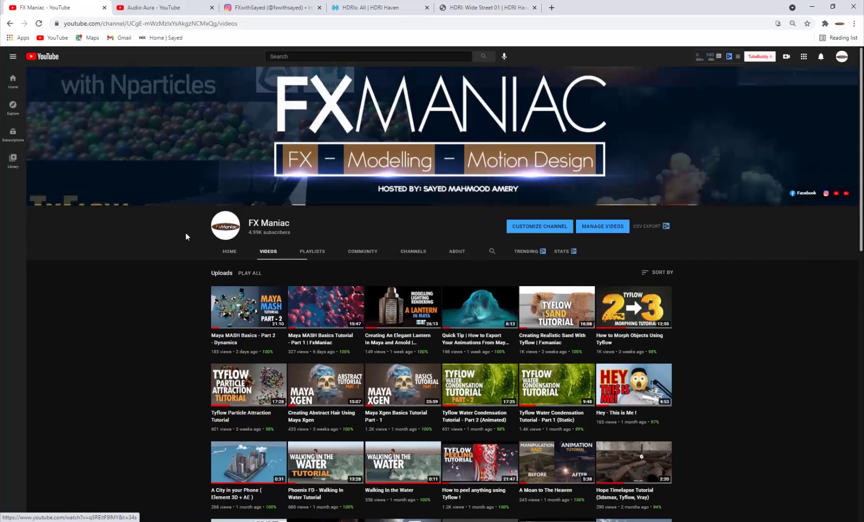
scroll(323, 335, down, 4)
scroll(324, 335, up, 4)
scroll(287, 381, down, 10)
scroll(496, 364, up, 10)
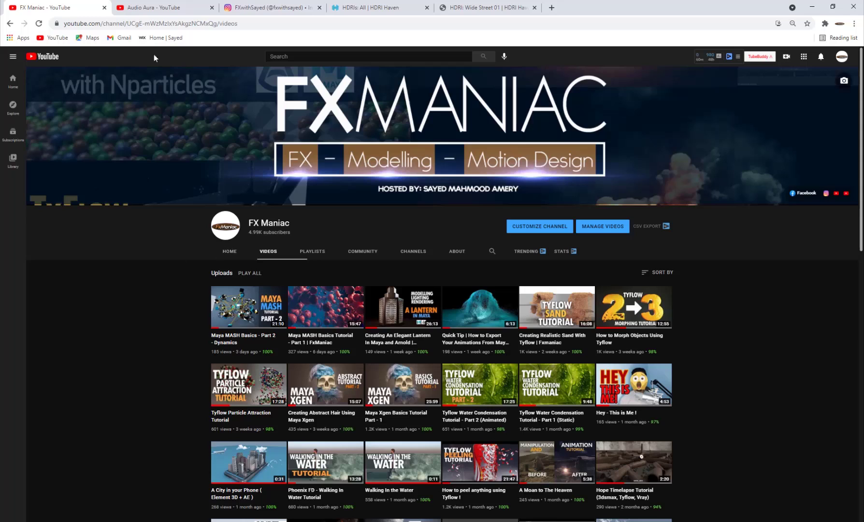
- Look through the royalty-free music uploads on the Audio Aura YouTube channel
click(168, 3)
scroll(340, 338, down, 3)
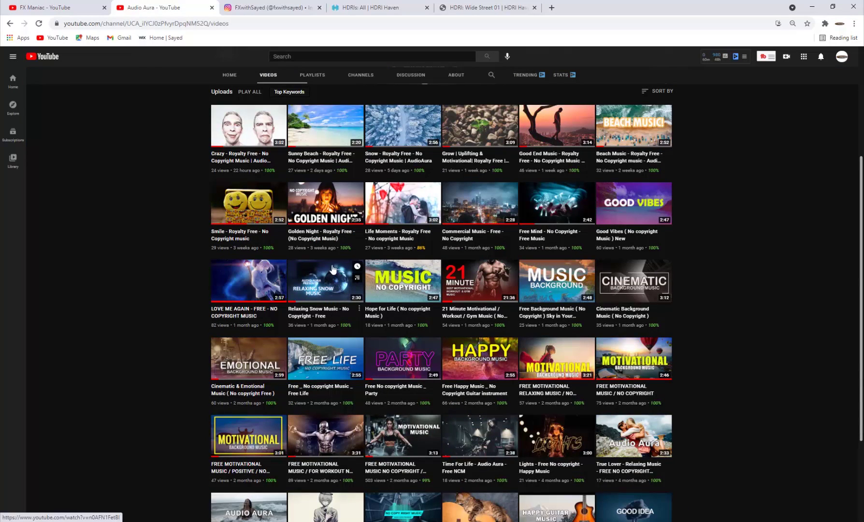
scroll(332, 269, up, 3)
scroll(394, 312, down, 3)
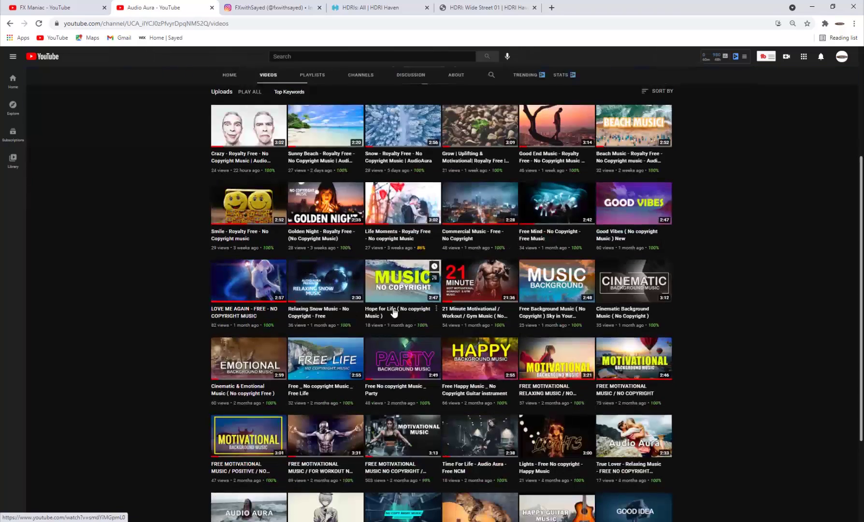
scroll(394, 314, up, 4)
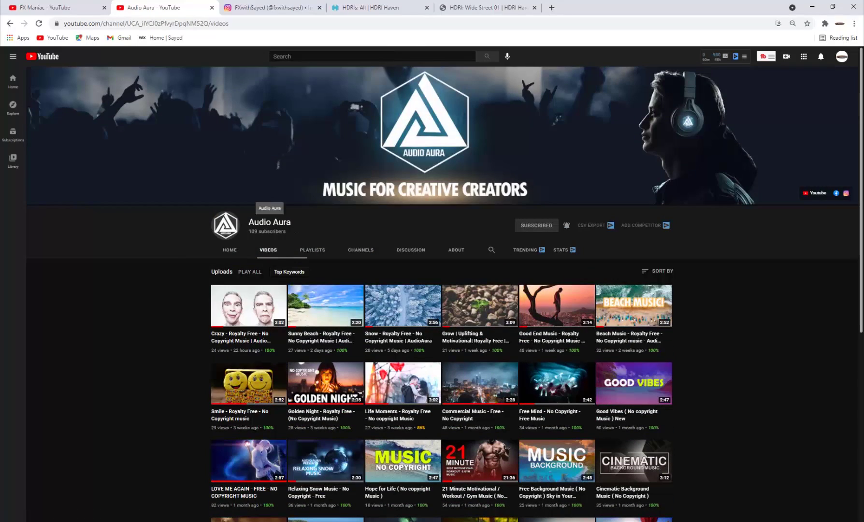
double_click(283, 223)
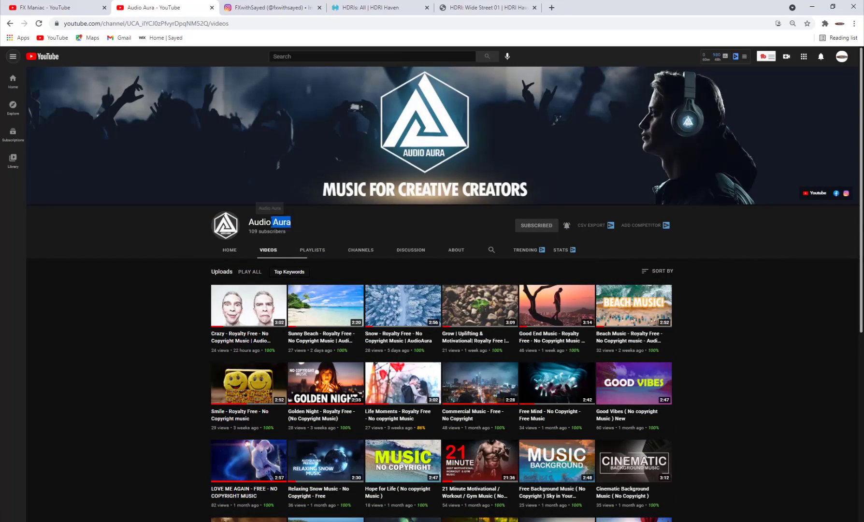
scroll(465, 278, down, 5)
scroll(464, 278, down, 1)
scroll(449, 300, up, 6)
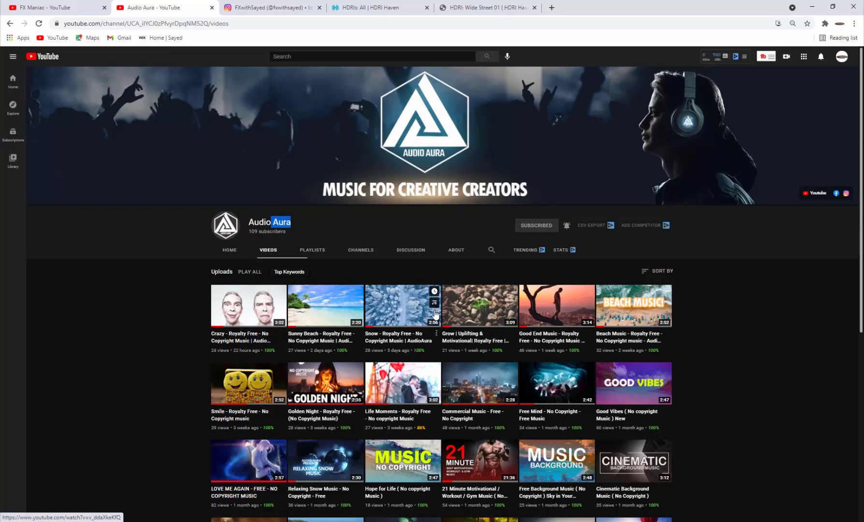
- View the creator's Instagram profile and return to the FX Maniac YouTube channel
click(290, 7)
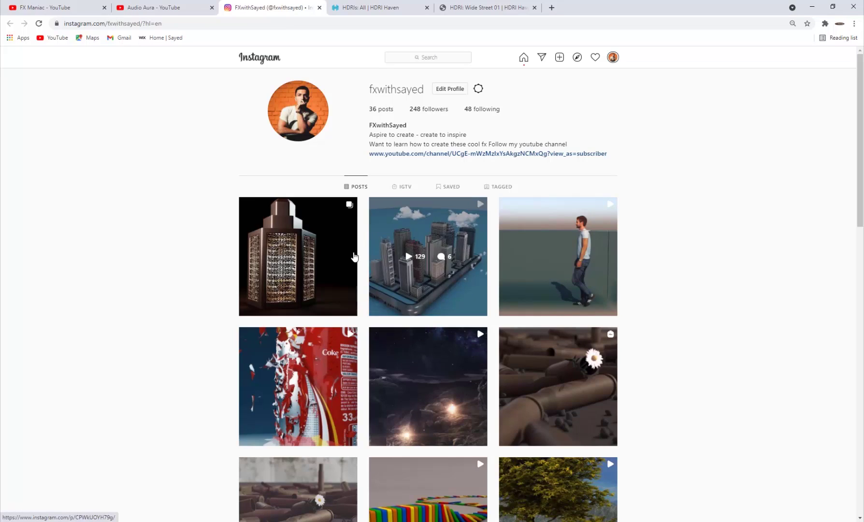
click(73, 7)
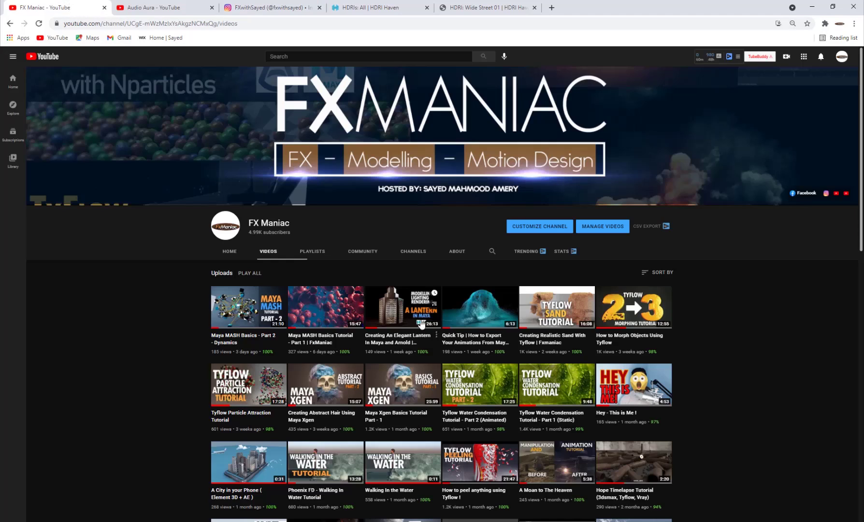